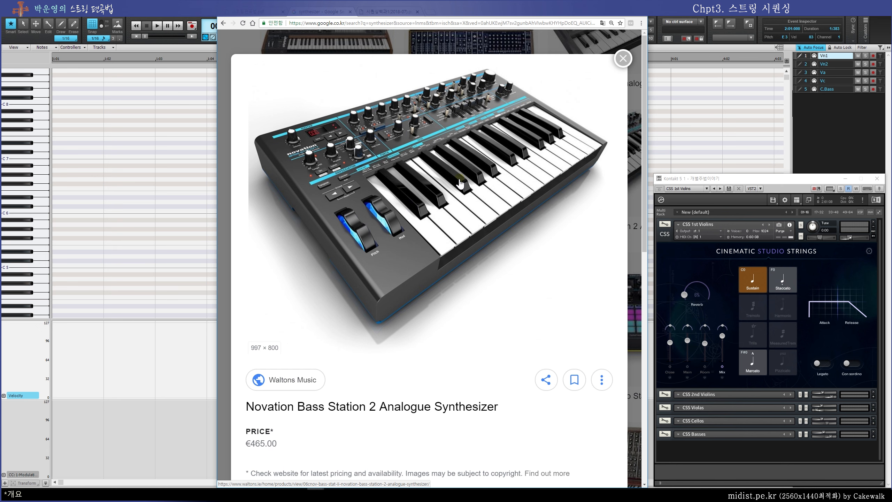
- Examine the string arranging and sequencing PDFs, from the instrument illustrations to the section on string playing techniques
left_click(253, 12)
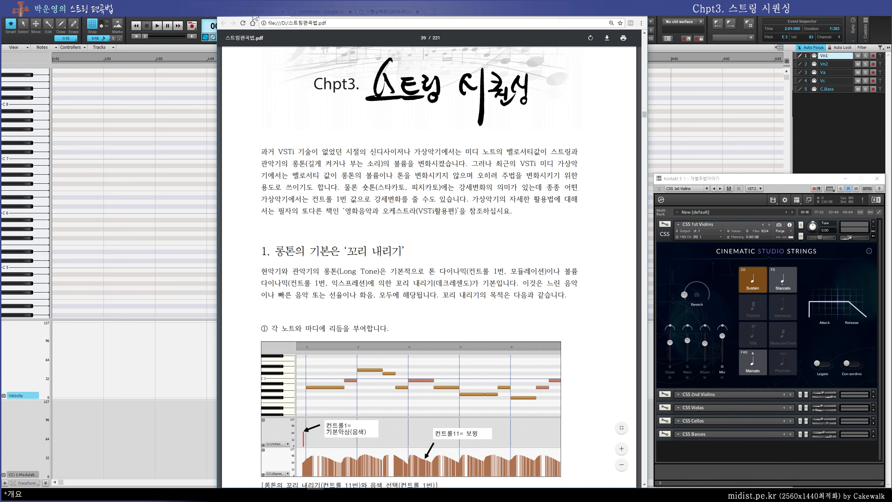
left_click(395, 12)
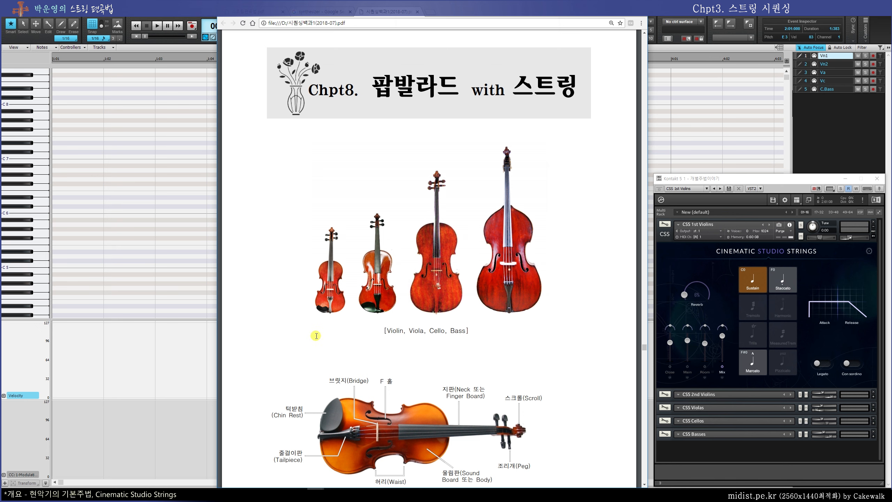
scroll(326, 363, "down", 1)
scroll(325, 365, "down", 2)
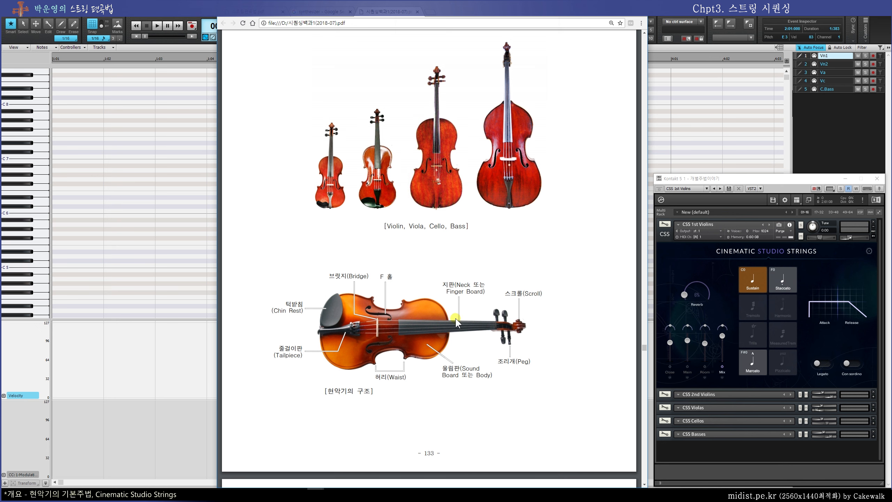
scroll(458, 319, "down", 10)
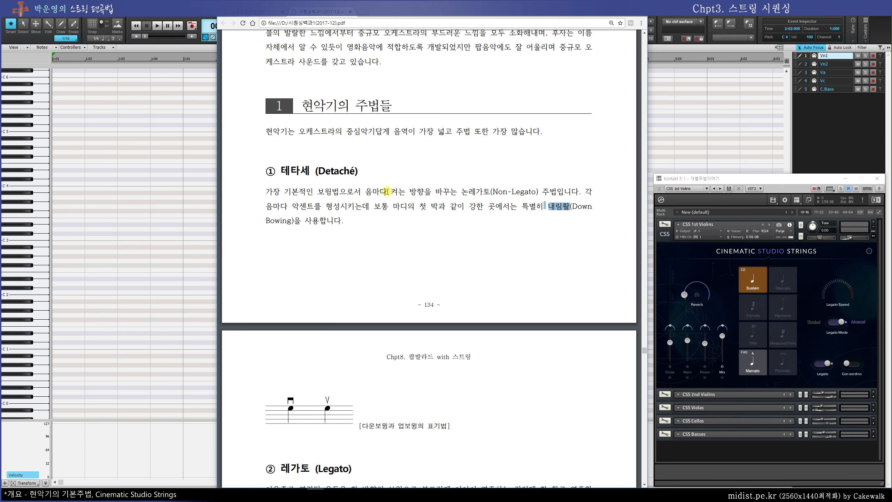
- Switch to Cakewalk and draw a C0 keyswitch plus consecutive Eb3, F3 and Eb3 notes in Vn1, lowering the first two melody notes' velocities
left_click(200, 31)
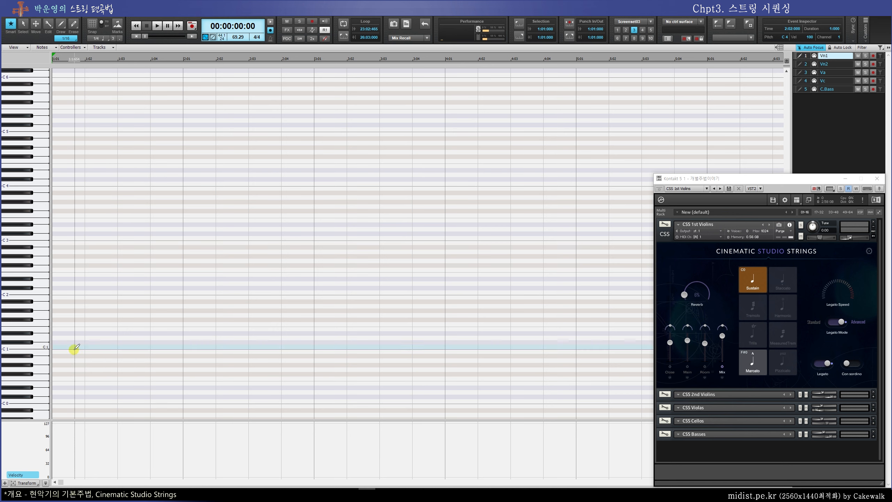
left_click_drag(150, 400, 183, 401)
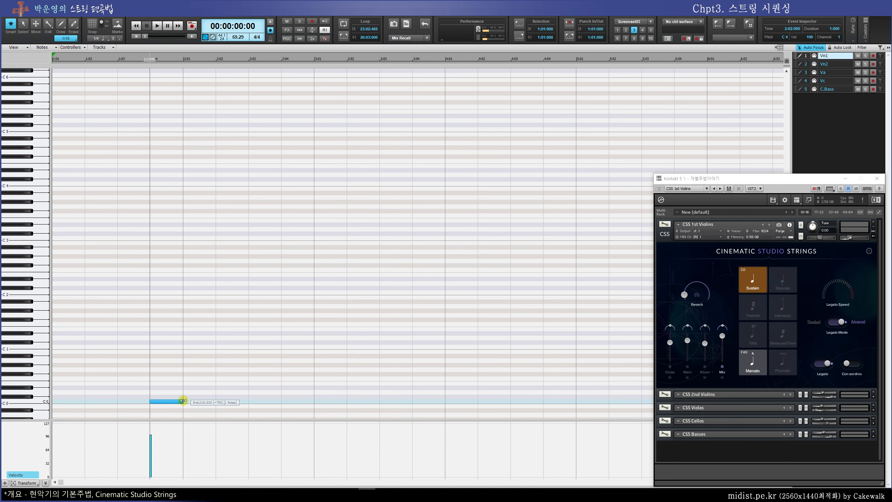
key("n")
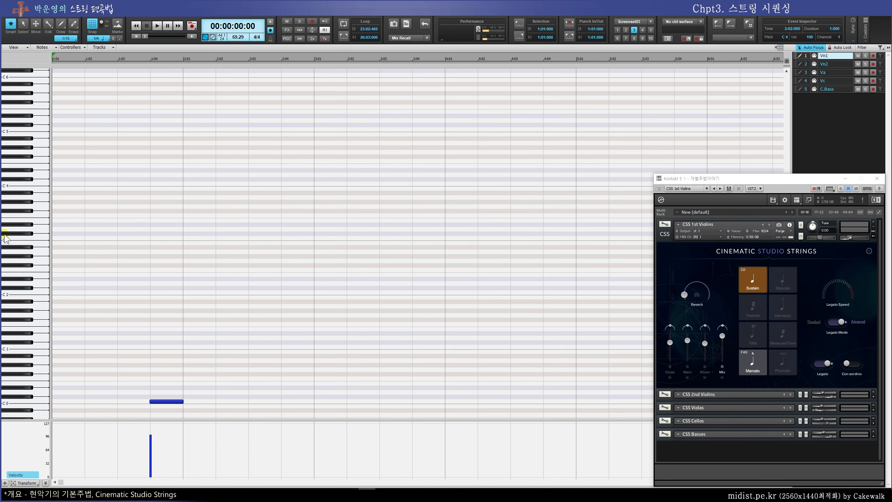
left_click_drag(183, 224, 249, 213)
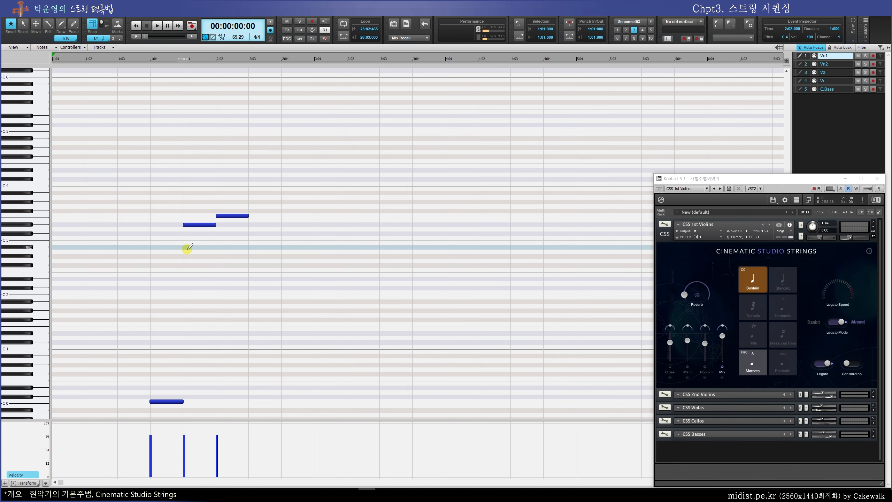
left_click_drag(180, 444, 233, 456)
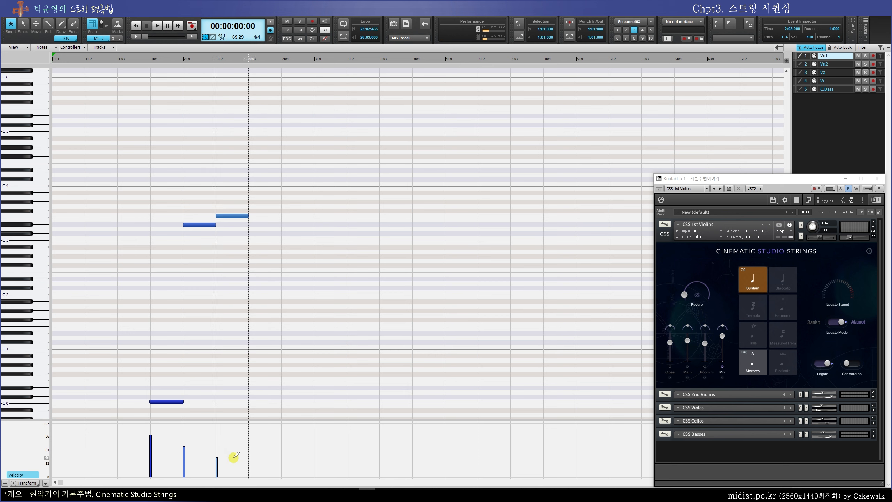
left_click(255, 225)
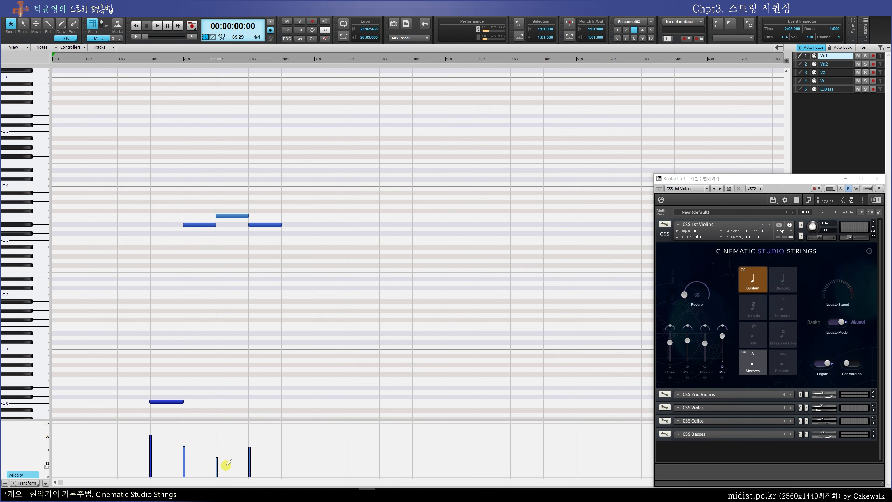
- Switch to the PDF and read the explanation of the legato technique
key("alt+Tab")
scroll(394, 240, "down", 8)
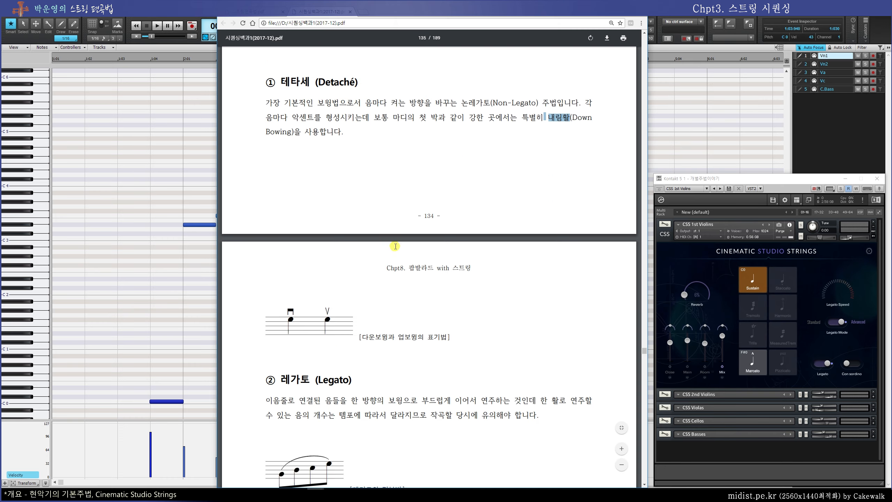
scroll(405, 254, "down", 1)
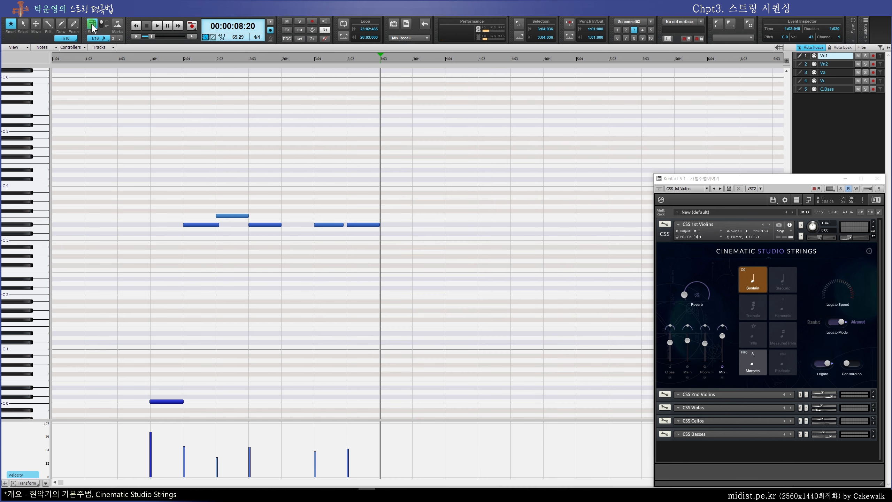
- Turn off snap and adjust the starts and ends of the first three melody notes so that each overlaps the next
left_click(93, 25)
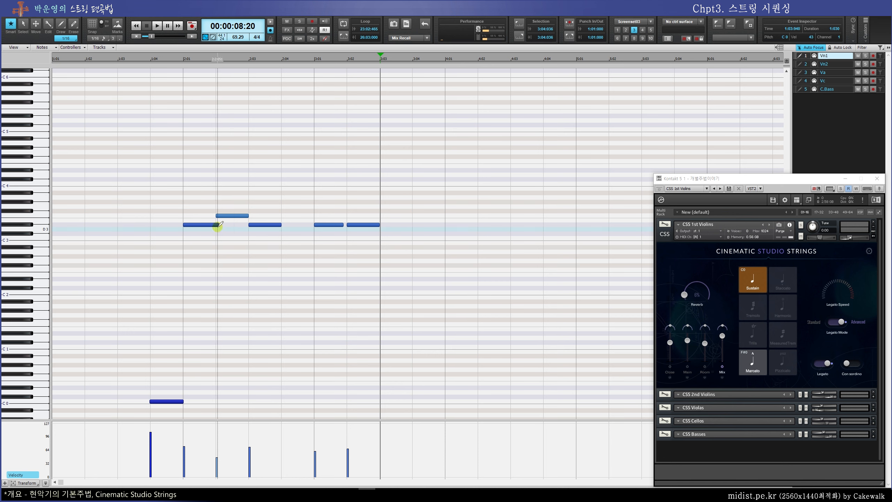
left_click_drag(250, 217, 251, 217)
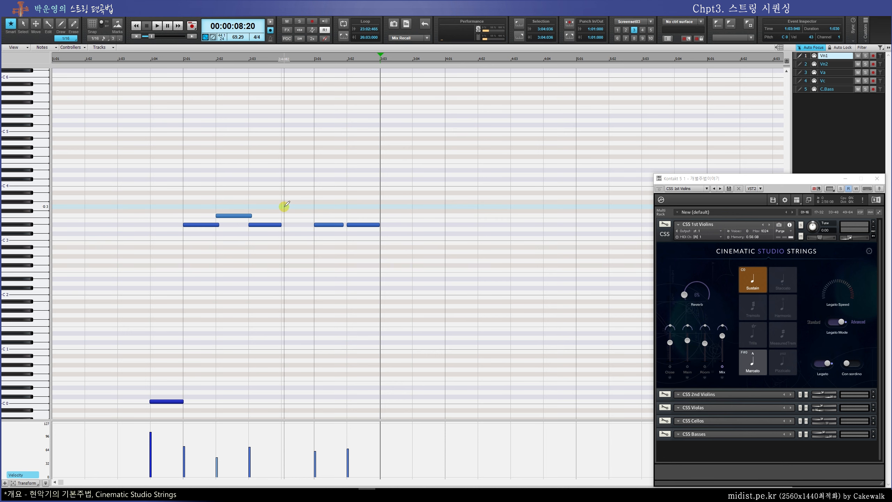
left_click(217, 224)
mouse_move(216, 224)
left_mouse_down()
mouse_move(210, 215)
mouse_move(215, 225)
left_mouse_up()
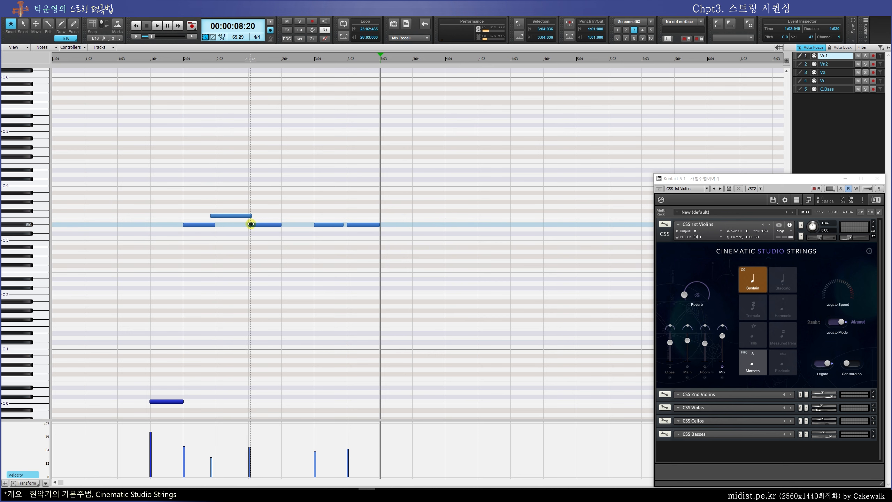
left_click_drag(252, 215, 244, 226)
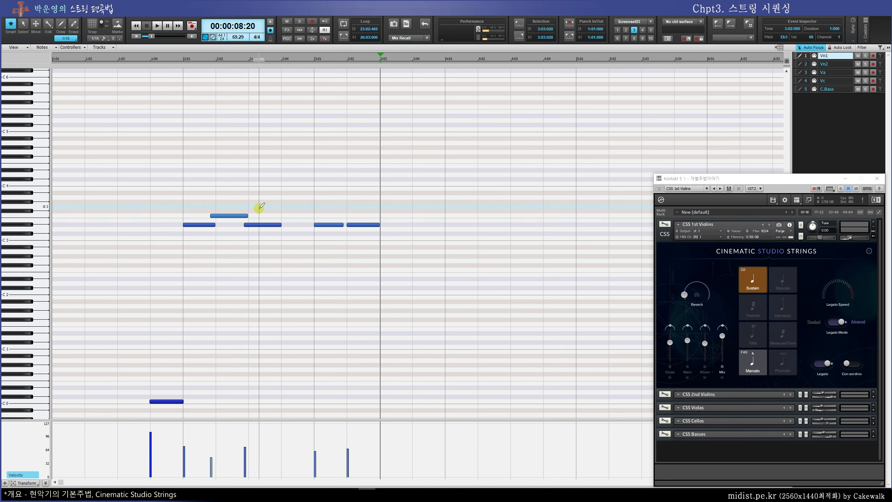
- Play the overlapping Eb3–F3–Eb3 notes from just before the first melody note
left_click(171, 60)
key("space")
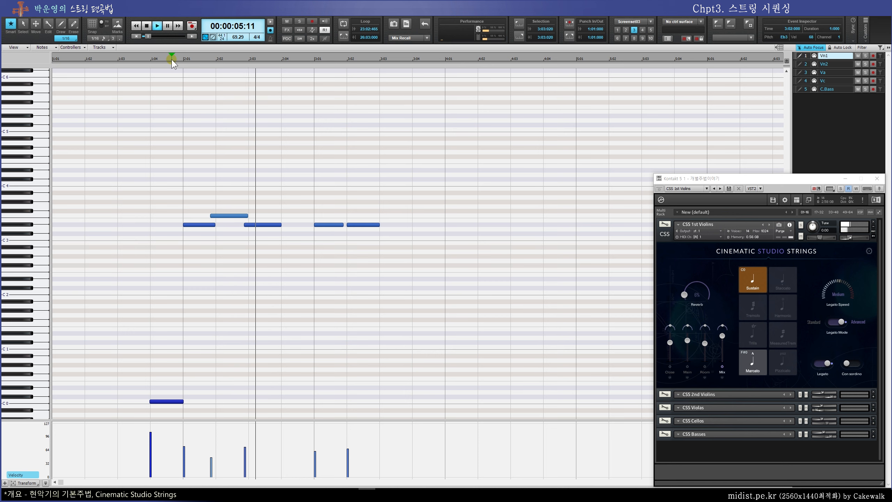
key("space")
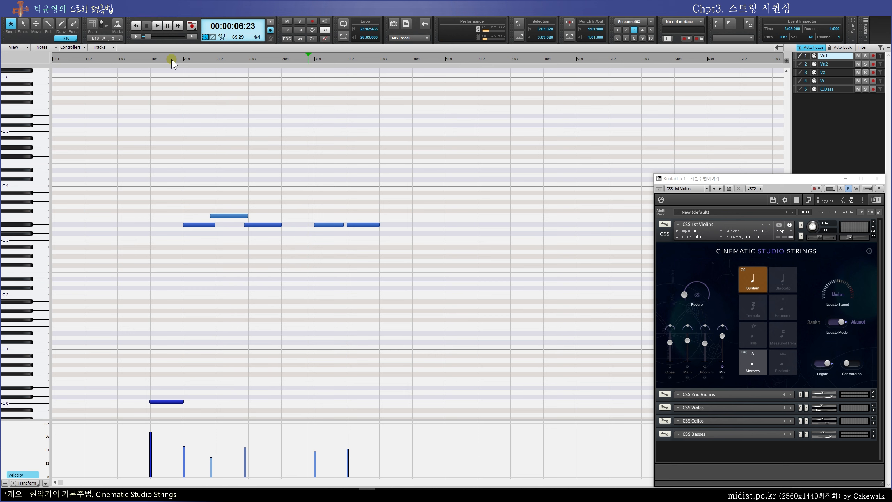
left_click(172, 59)
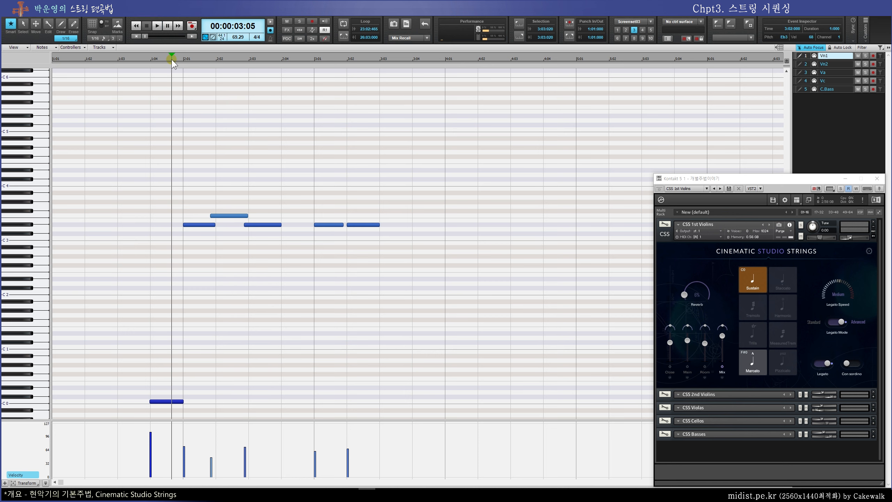
left_click(177, 58)
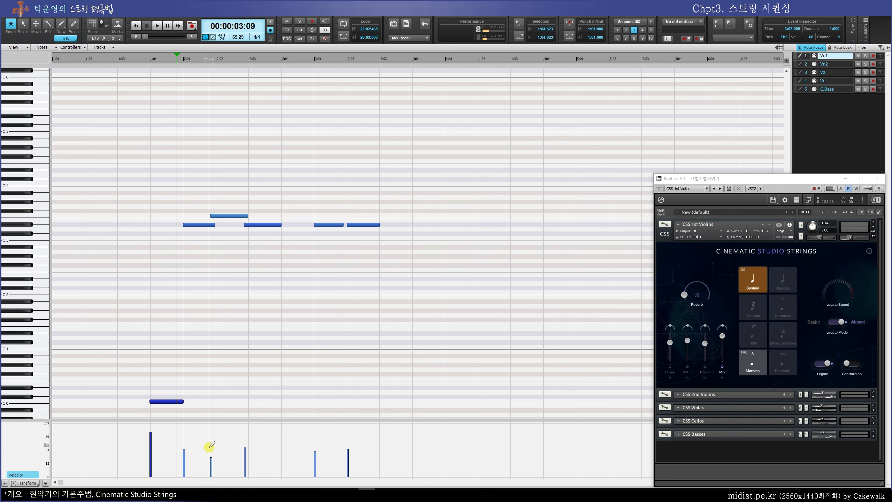
- Raise the F3 note's velocity to about 127 and play the phrase to hear the legato transition
left_click_drag(208, 423, 220, 423)
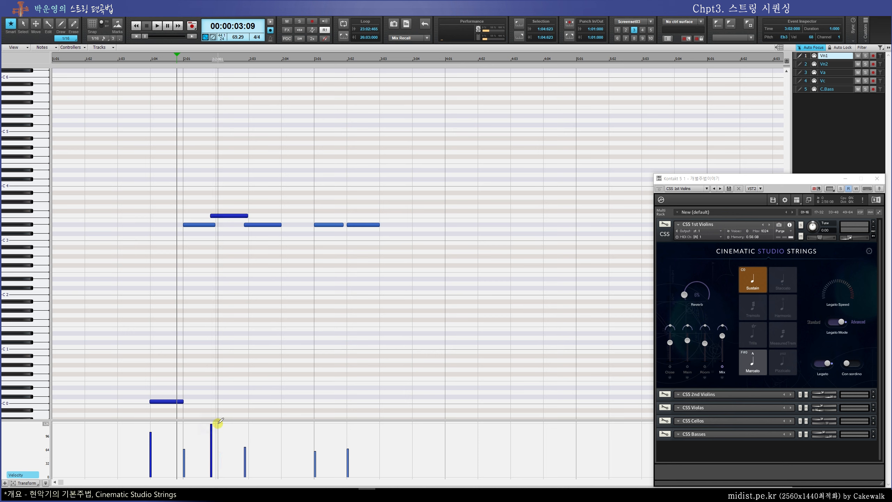
left_click(174, 59)
key("space")
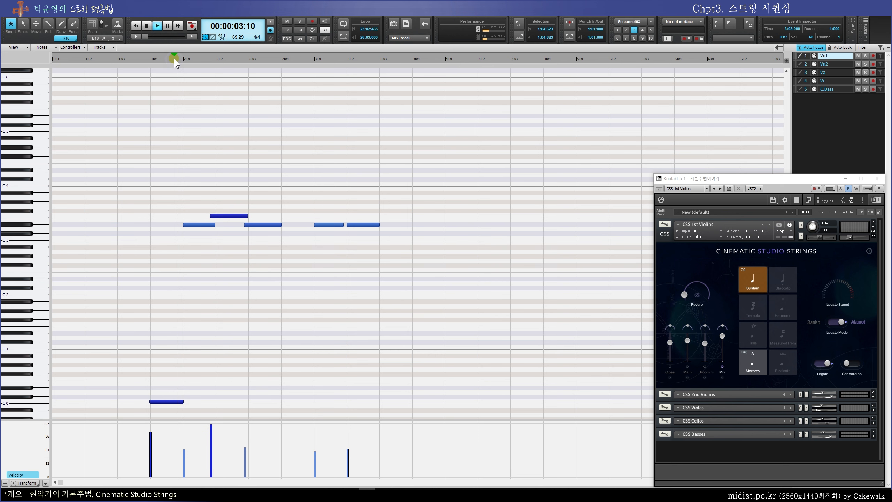
key("space")
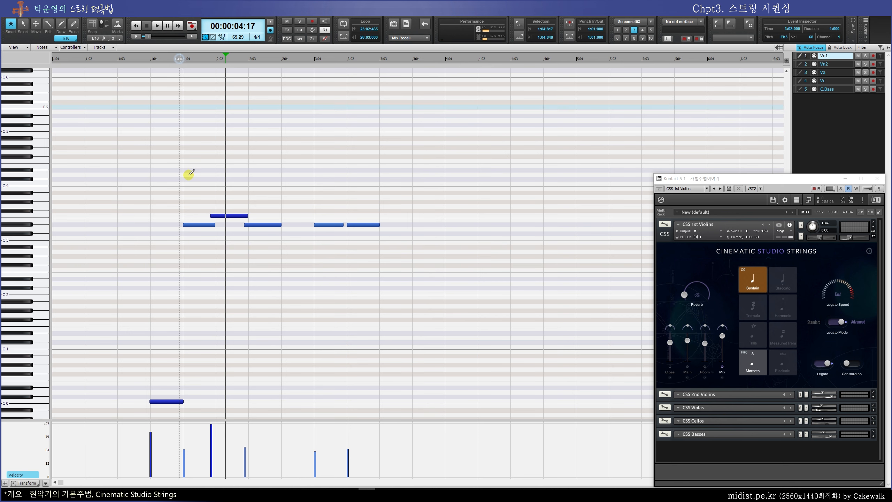
- Lower the F3 note's velocity to about 25 and play the phrase twice to compare the legato transition
left_click_drag(211, 460, 215, 466)
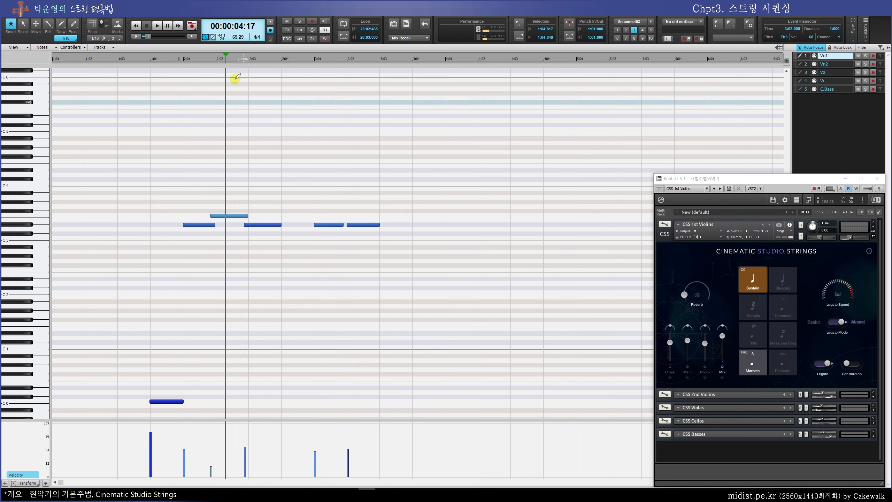
left_click(176, 60)
key("space")
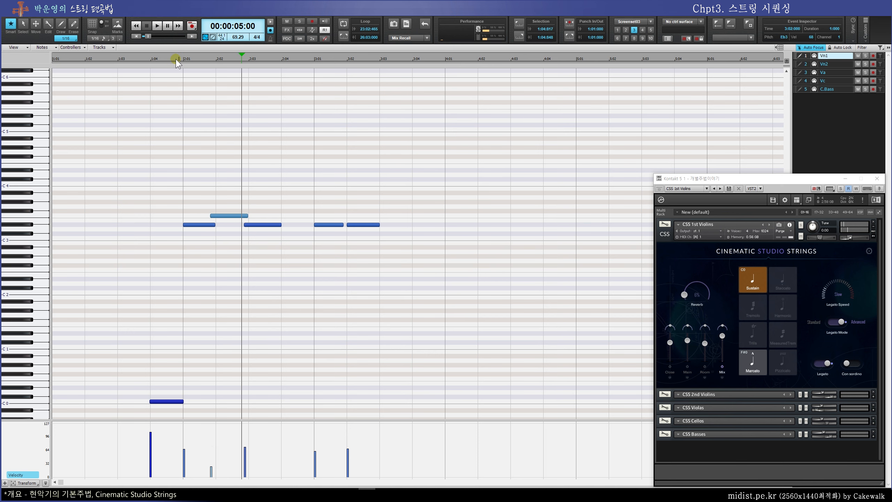
key("space")
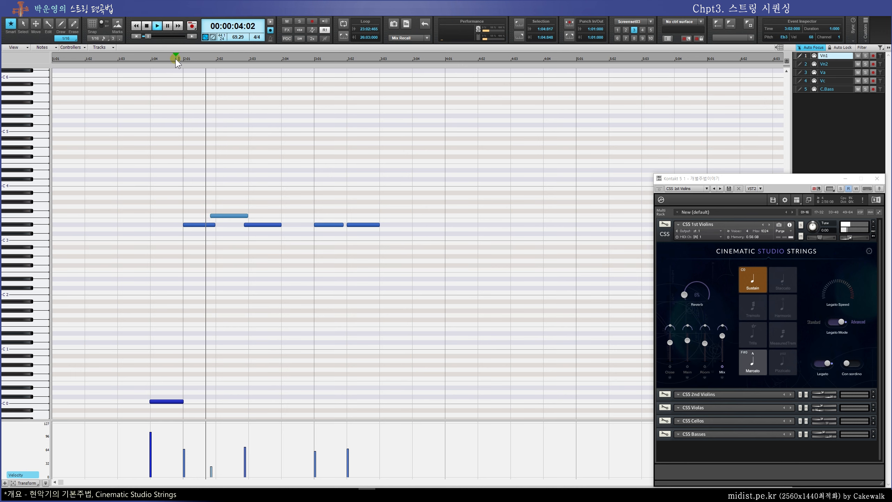
key("space")
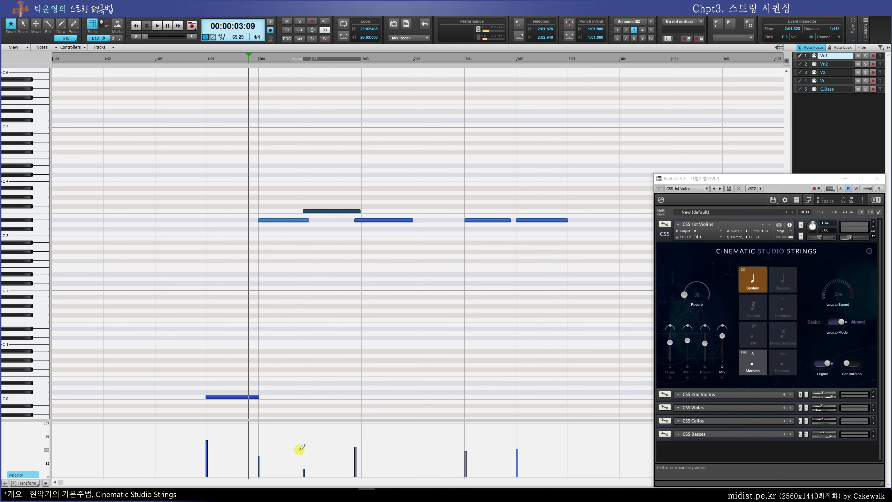
- Try a high and a low velocity on the F3 note and undo the recent changes
left_click_drag(299, 450, 306, 435)
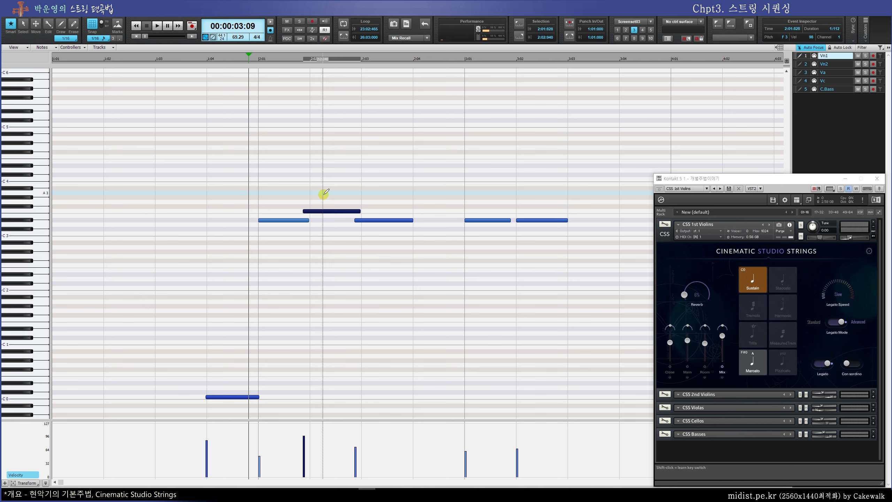
left_click_drag(300, 470, 306, 470)
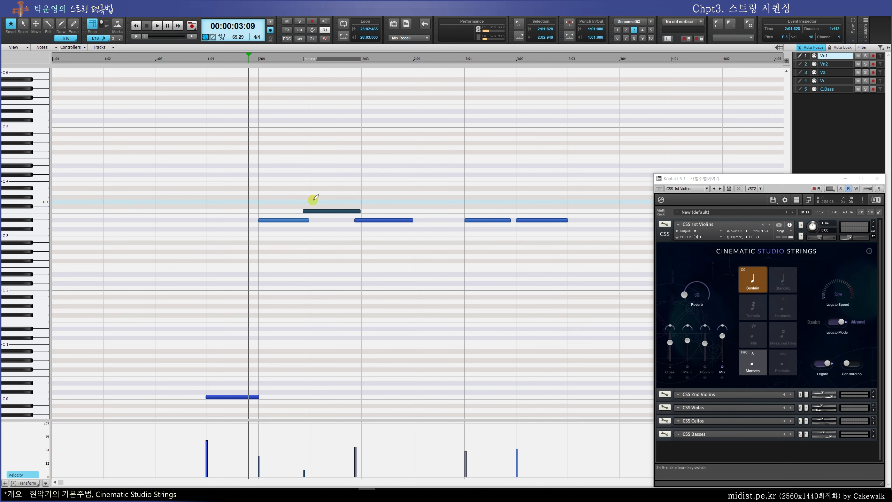
key("ctrl+z")
key("ctrl+z")
key("ctrl+z")
key("ctrl+z")
key("ctrl+z")
key("ctrl+z")
- Delete the Eb3 note after the F3, raise the F3 note to Bb3 and lengthen it over the freed space
left_click_drag(359, 206, 404, 235)
key("Delete")
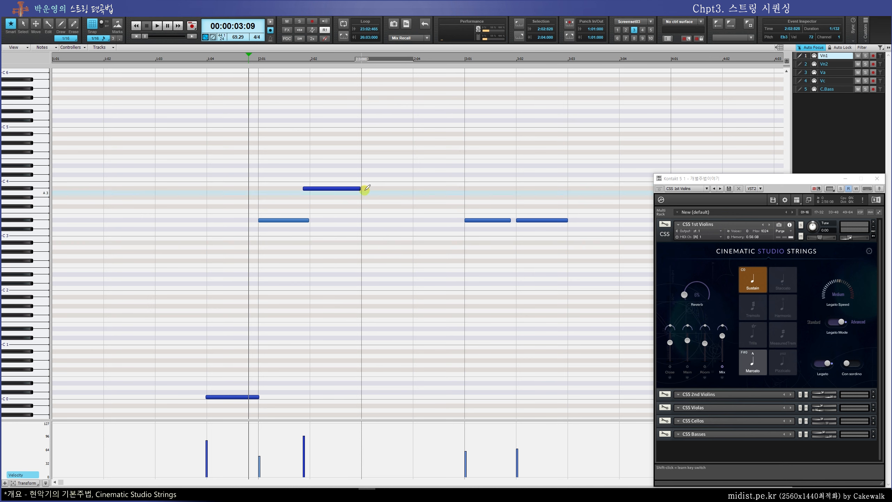
left_click_drag(359, 188, 413, 191)
- Lower the Bb3 note's velocity to about 15 and play the leap from Eb3
left_click(302, 468)
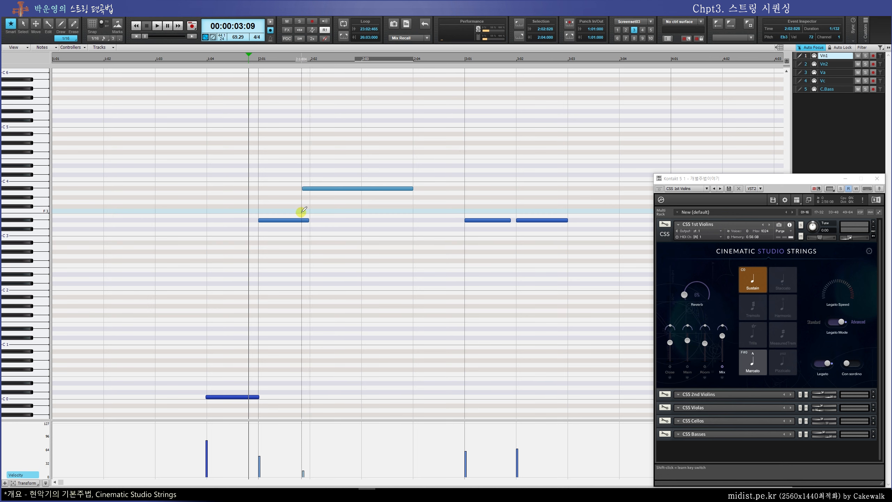
key("space")
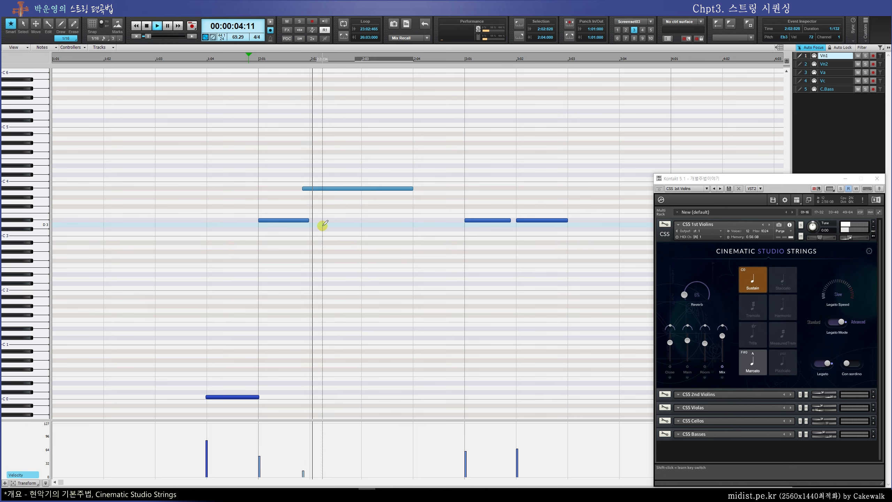
key("space")
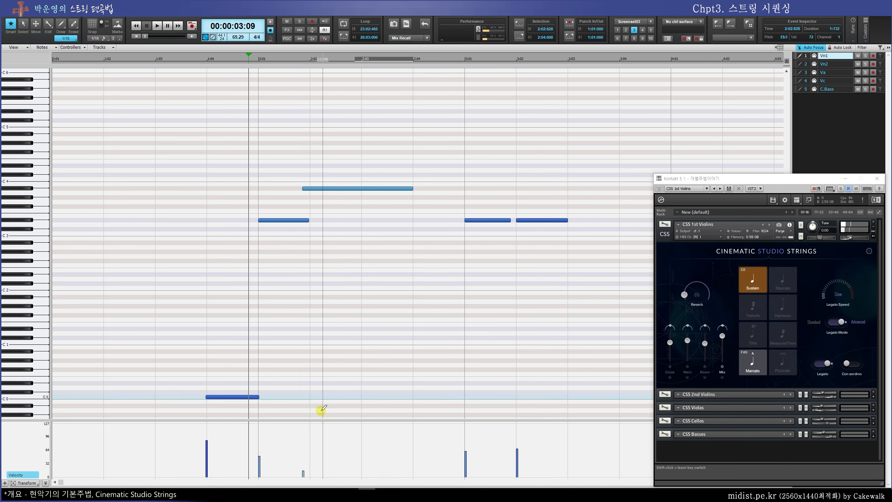
- Raise the Bb3 note's velocity to about 75 and play the leap from Eb3 again
left_click(301, 445)
key("space")
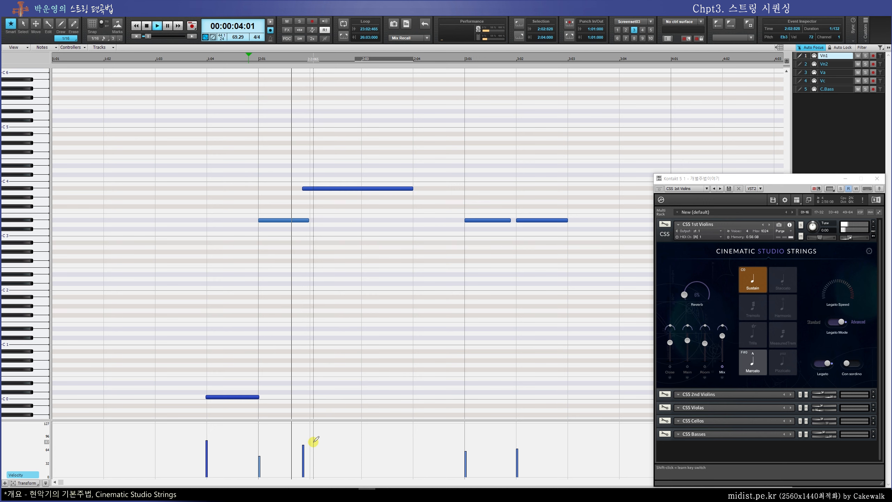
key("space")
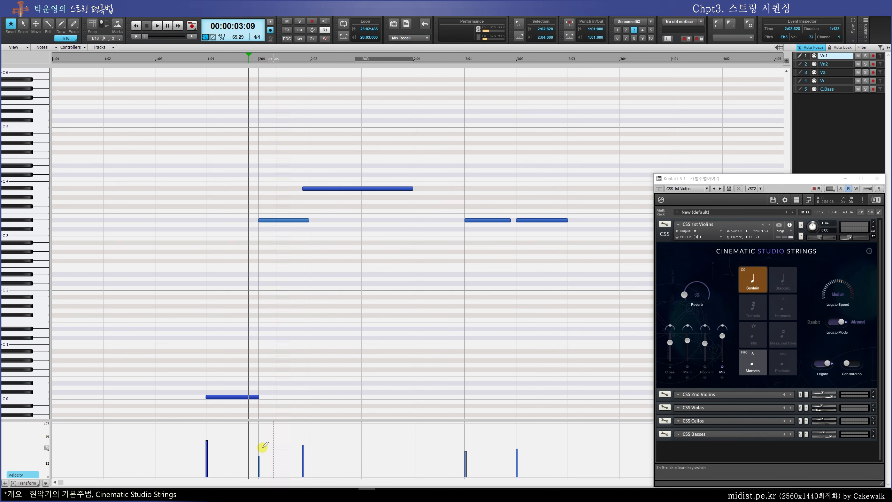
- Try a velocity of about 100 on the C0 keyswitch note, and lower it to about 37 to select the Standard legato mode
left_click_drag(199, 435, 219, 435)
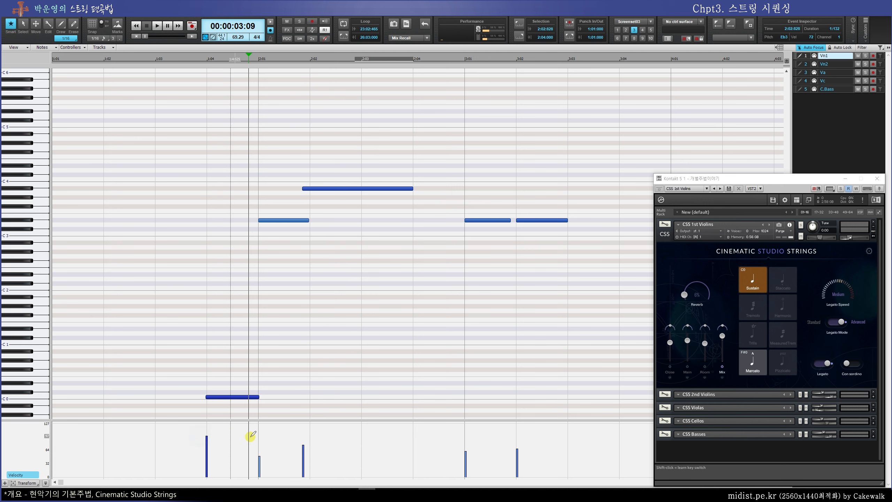
left_click(206, 461)
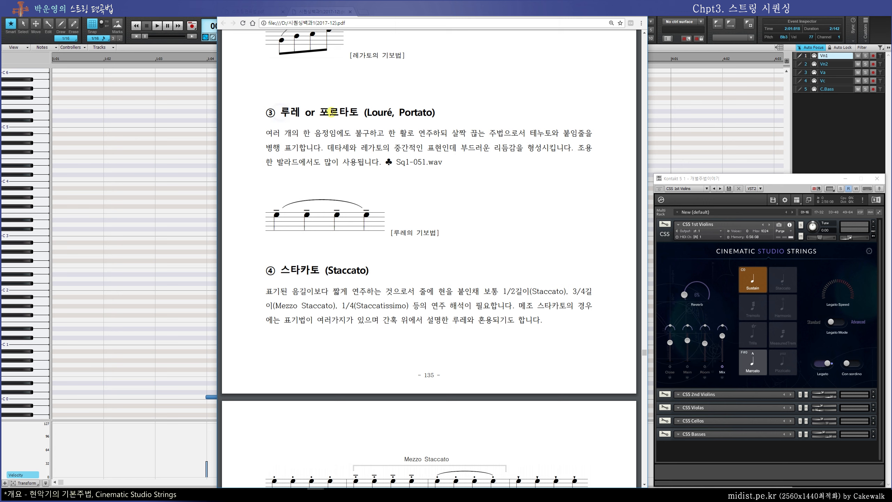
- Highlight the Louré/Portato heading in the PDF, review its notation, and return to the piano roll
left_click_drag(331, 112, 368, 113)
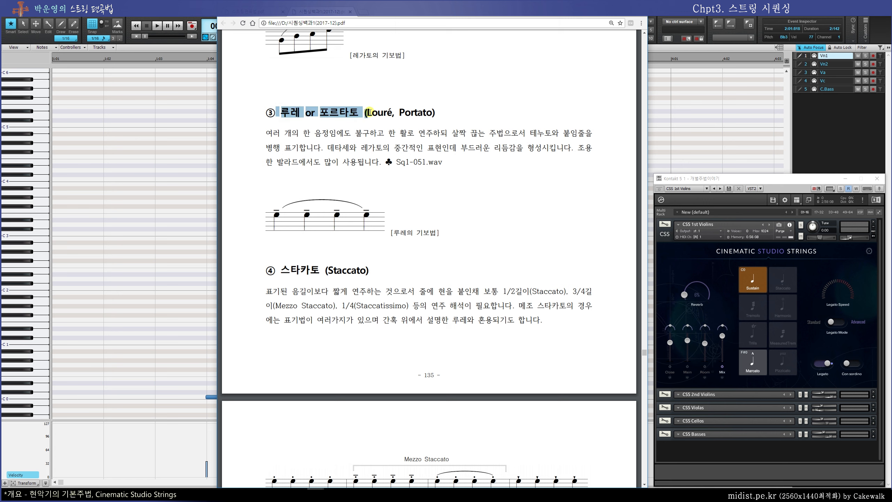
left_click(396, 112)
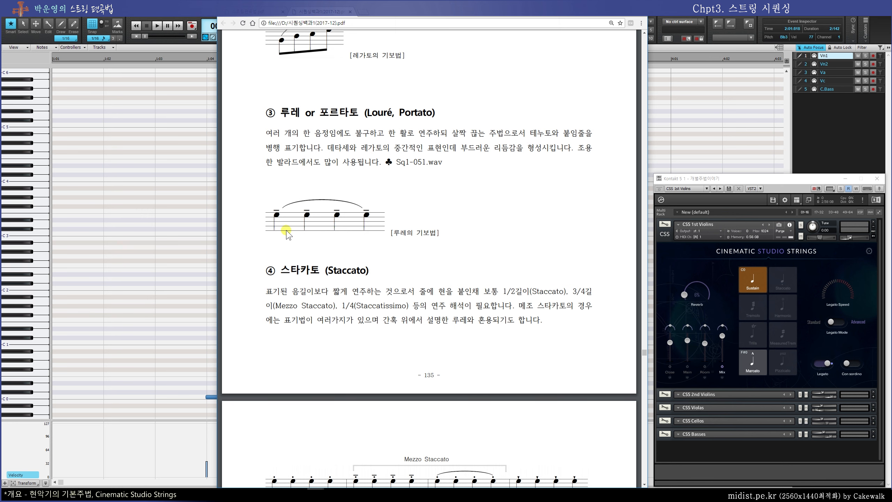
left_click(210, 40)
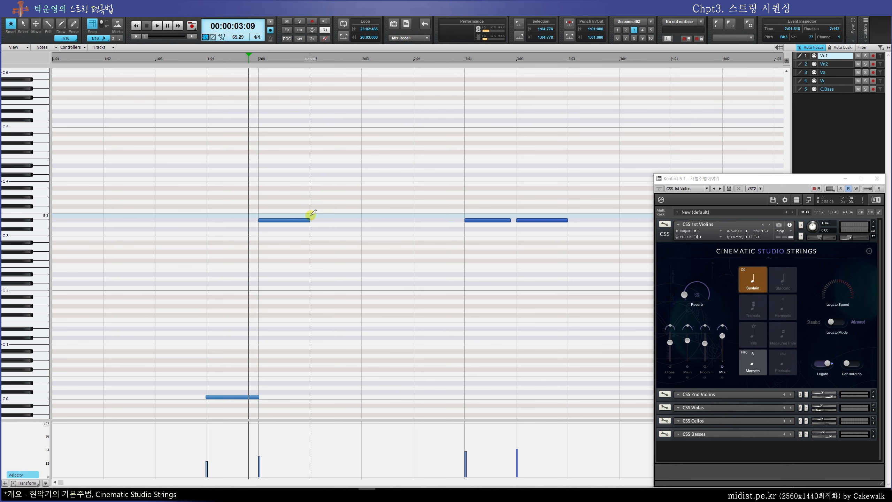
- Add two quarter-length Eb3 notes on beats 2 and 3 of measure 2 and play the repeated notes
left_click_drag(311, 215, 414, 214)
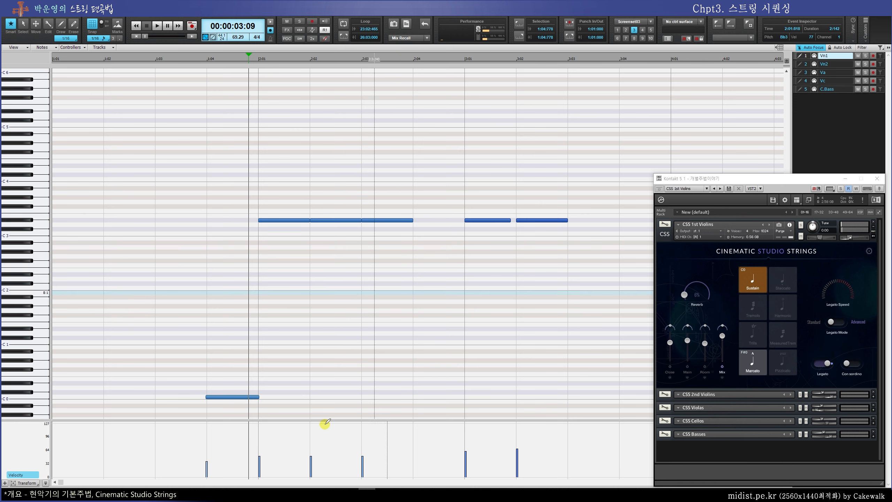
key("space")
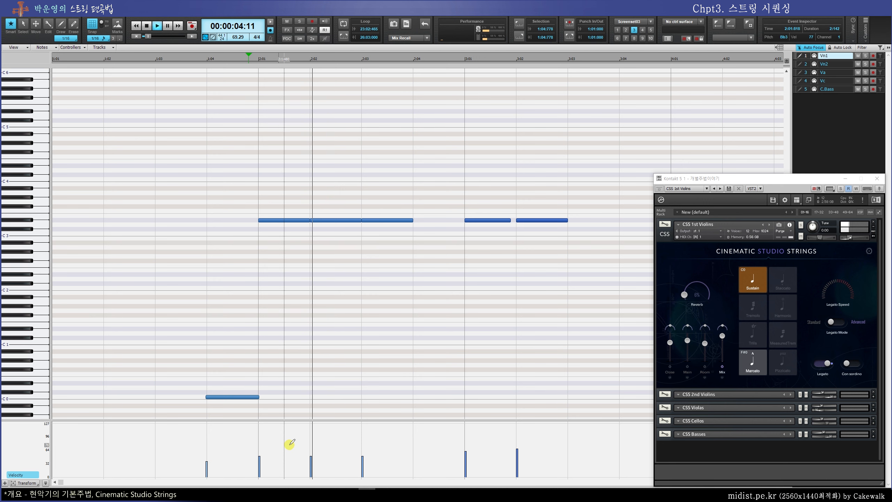
key("space")
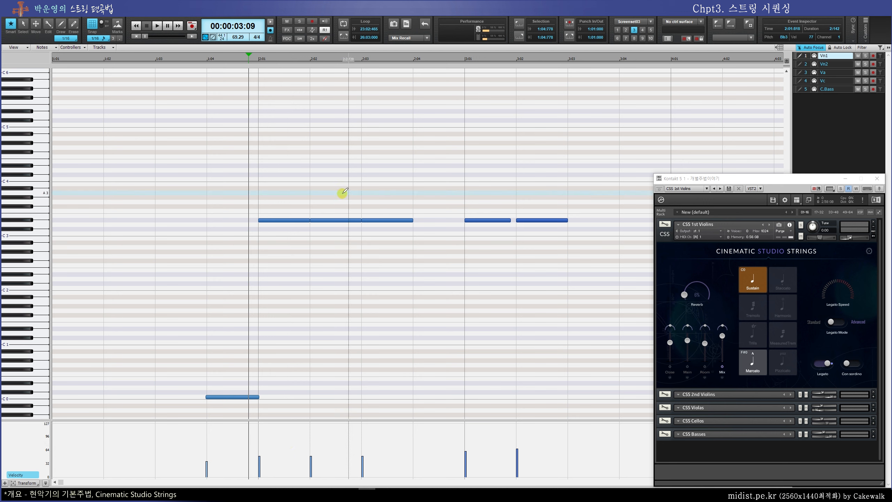
- Delete the two added Eb3 notes and extend the remaining one to beat 4 of measure 2
left_click_drag(341, 193, 384, 240)
key("Delete")
left_click_drag(313, 221, 413, 229)
- Add a CC 1-Modulation controller lane below the velocity lane and enlarge the controller area
left_click(5, 484)
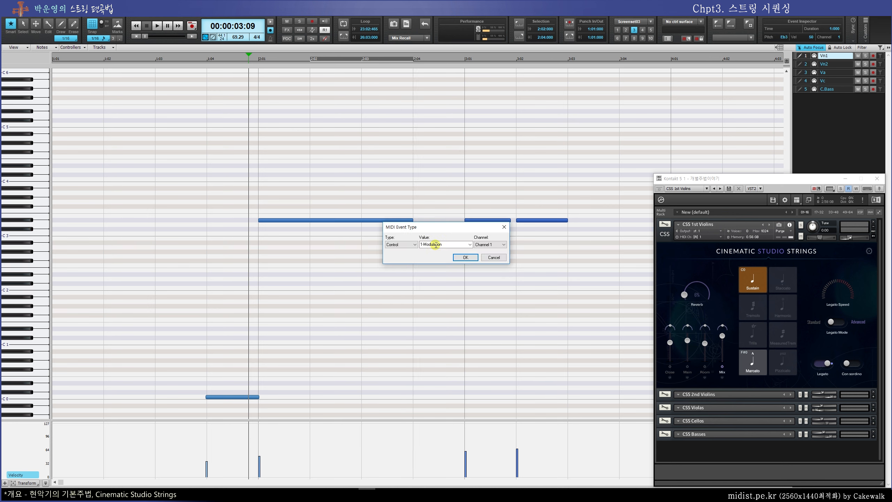
left_click(456, 256)
left_click_drag(349, 420, 339, 273)
scroll(313, 285, "down", 6)
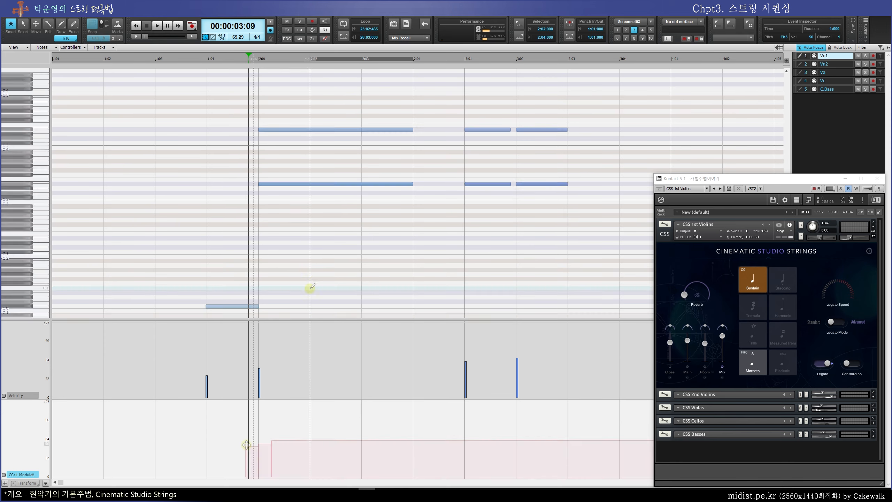
- Draw a modulation curve around 64 under the long Eb3 note, dipping at beats 2 and 3 and falling at its end, and play it
left_click_drag(245, 447, 314, 438)
mouse_move(357, 439)
left_mouse_down()
mouse_move(458, 450)
mouse_move(442, 441)
mouse_move(452, 449)
left_mouse_up()
key("space")
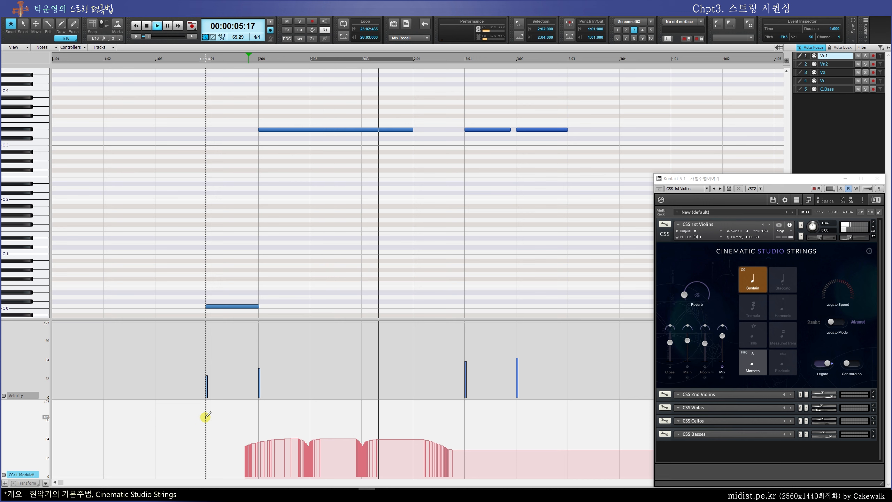
key("space")
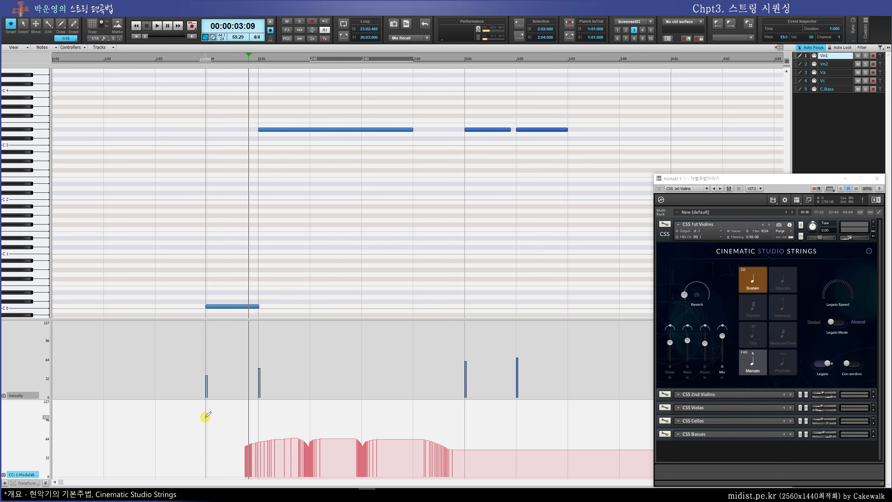
- Switch to the PDF and highlight the bouncing-bow and Spiccato wording in the Staccato section
key("alt+Tab")
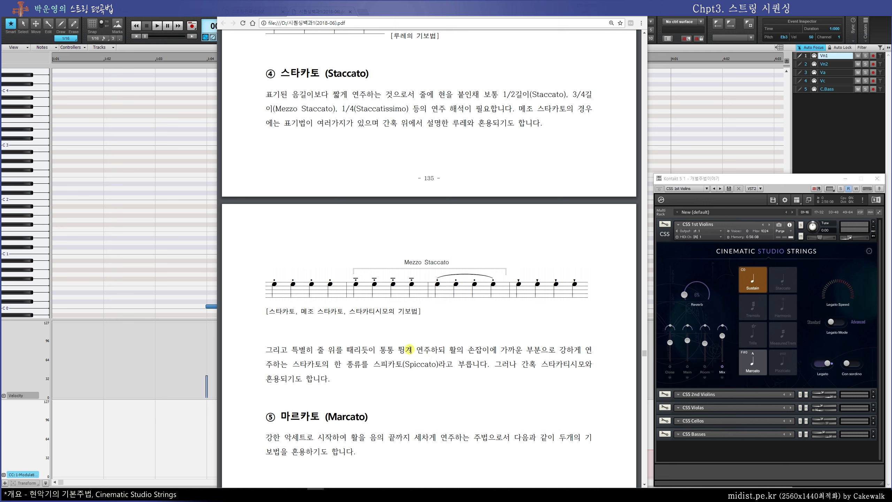
left_click_drag(380, 349, 416, 350)
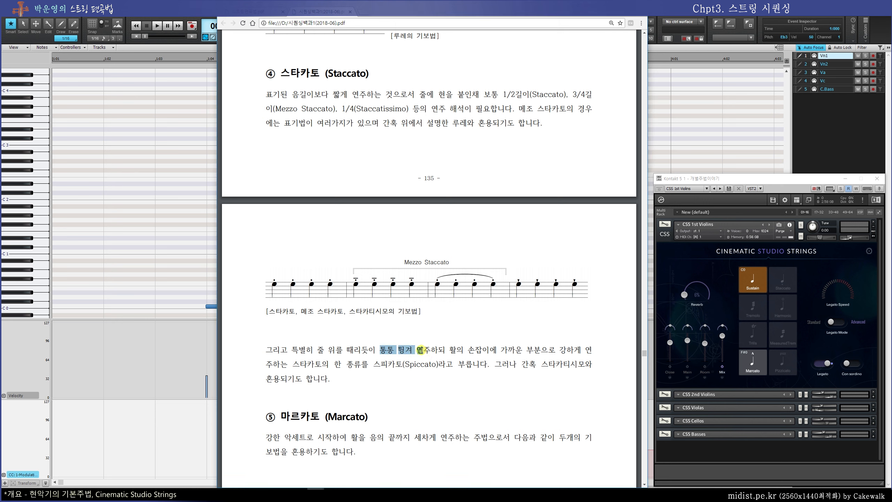
left_click_drag(373, 364, 432, 364)
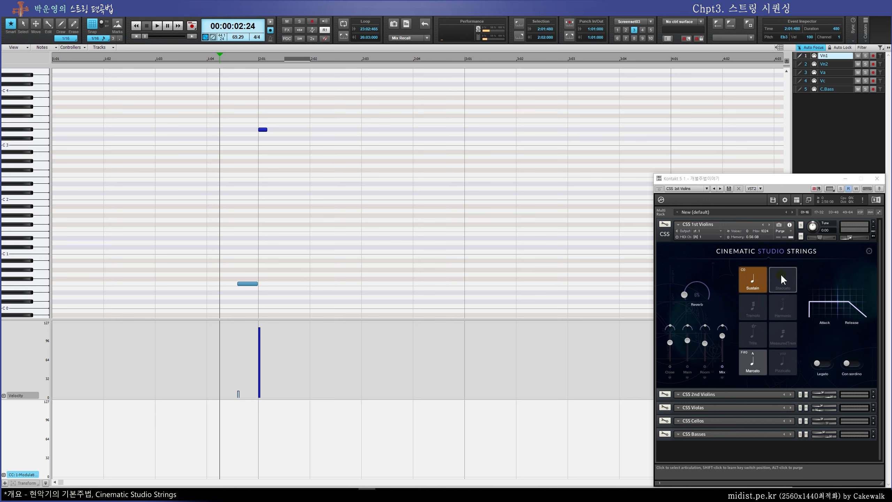
- Enable the Staccato articulation for CSS 1st Violins, compare it with Sustain, and trigger the F0 keyswitch note to choose Spiccato
left_click(791, 280)
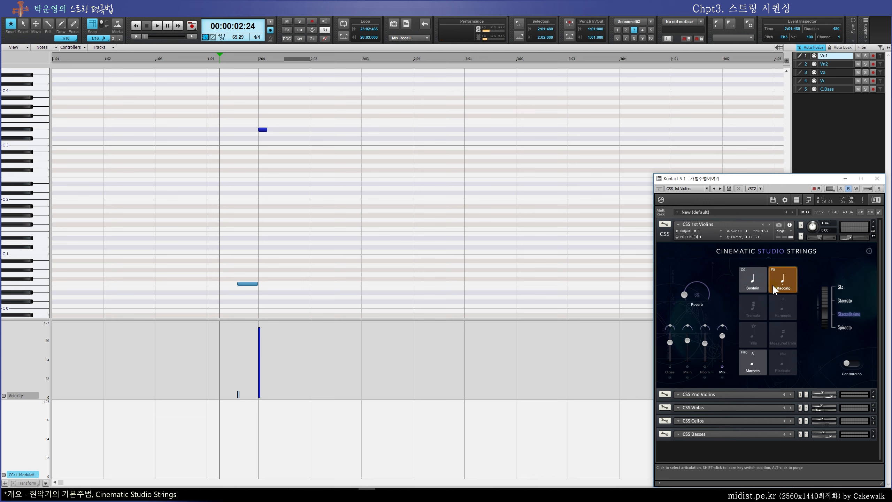
left_click(759, 279)
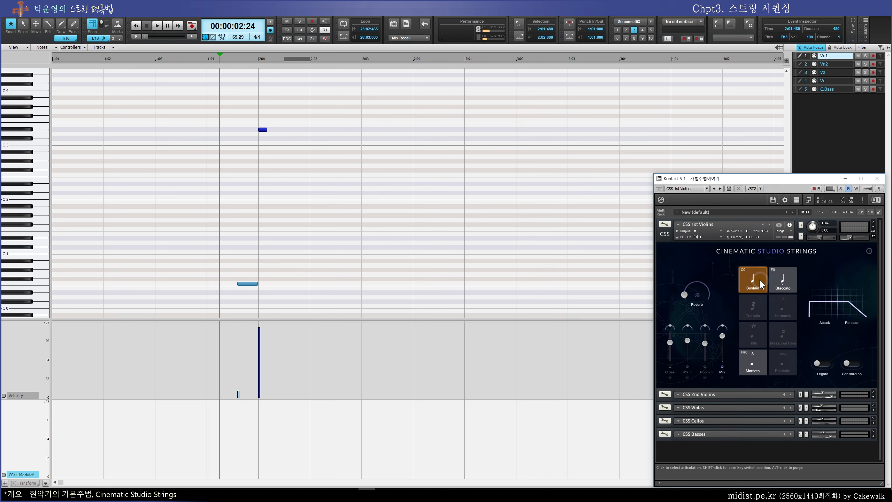
left_click(790, 276)
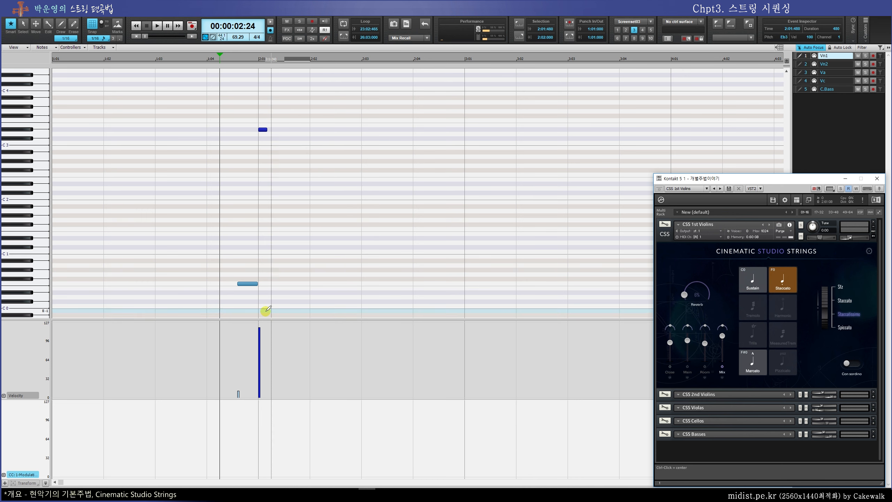
left_click(245, 284)
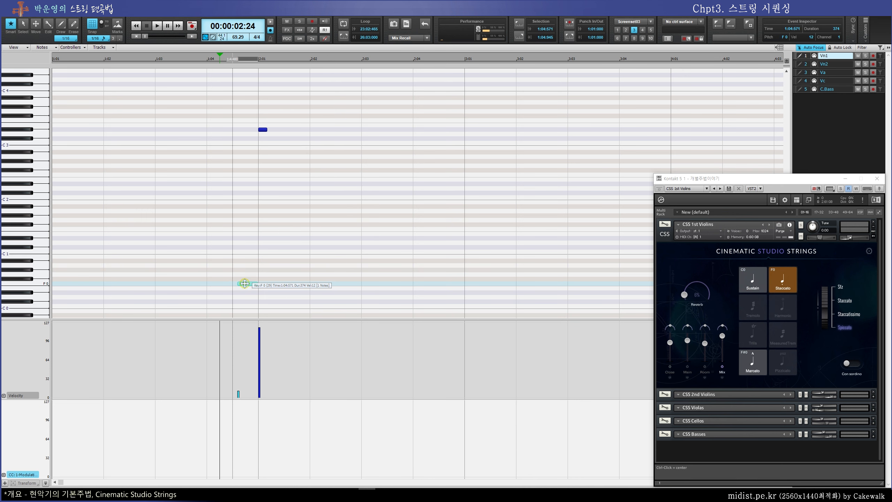
- Lower the short Eb3 note's velocity in stages to about 50, auditioning the note at the different levels
left_click(262, 130)
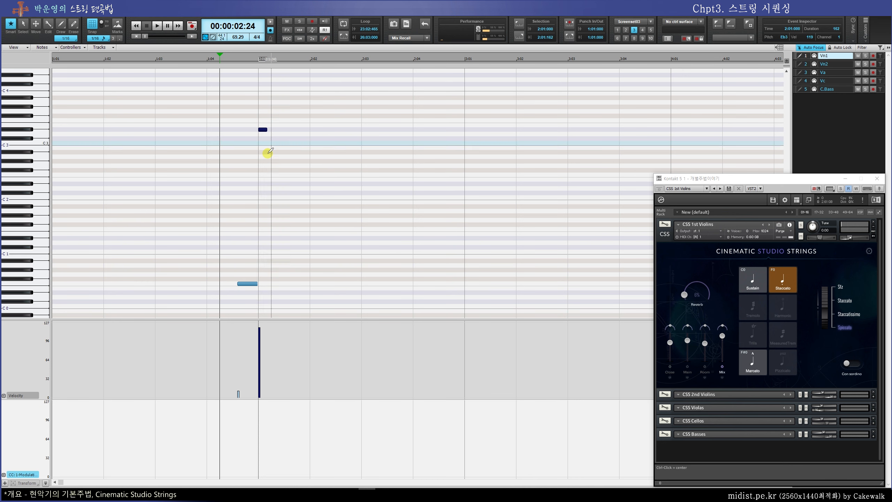
left_click(253, 348)
left_click(262, 129)
left_click_drag(258, 356, 259, 368)
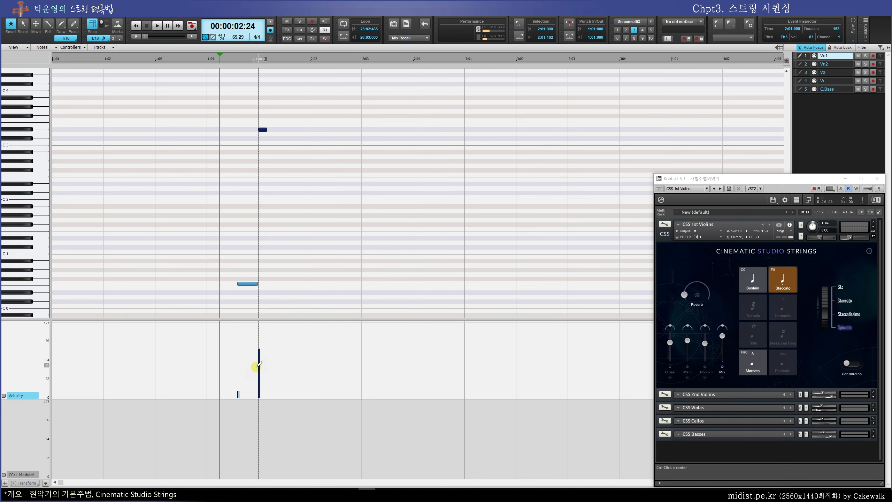
left_click(262, 130)
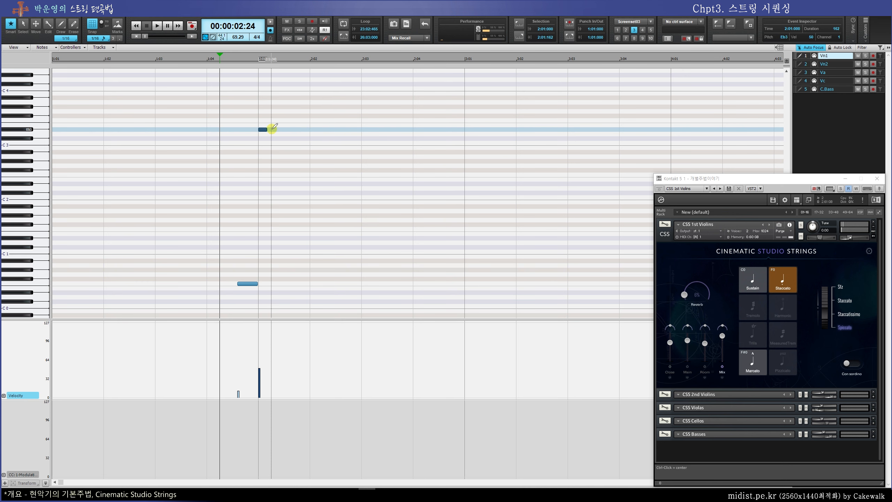
- Add repeated sixteenth-length Eb3 notes after the short one, filling up to beat 3 of measure 2
left_click(272, 129)
left_click(284, 129)
left_click(298, 129)
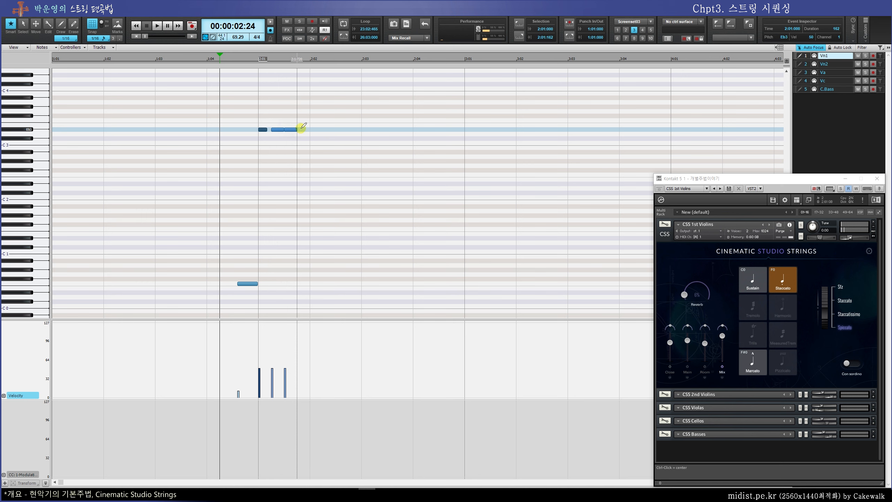
- Accent the Eb3 pattern by setting the first, third, fifth and seventh notes' velocities to about 102, 75, 98 and 72
left_click(284, 353)
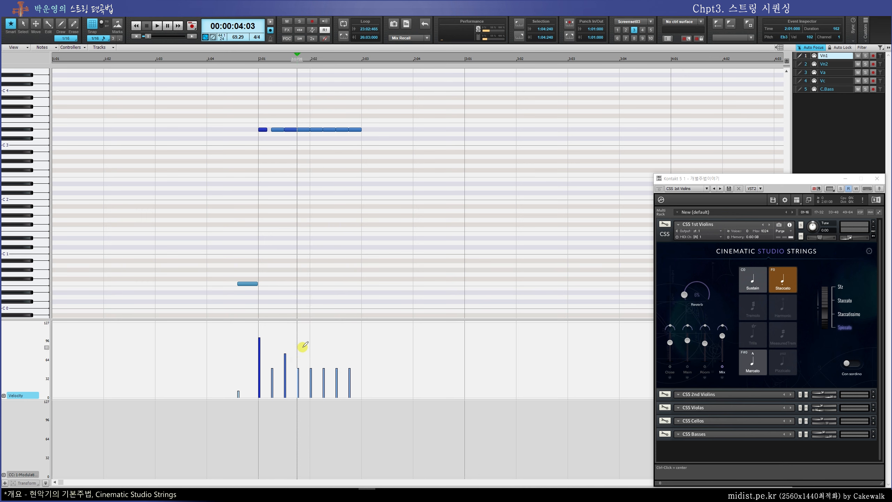
left_click(311, 340)
left_click(336, 355)
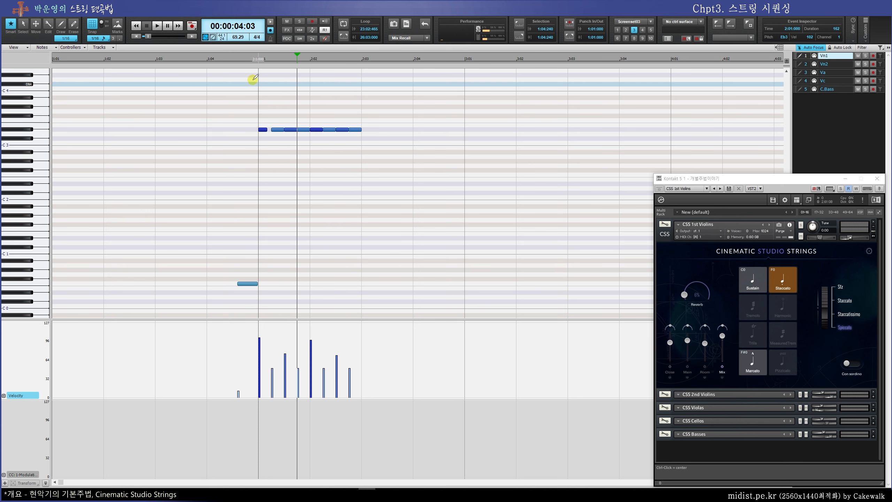
- Play the accented spiccato pattern twice, starting just before measure 2
left_click(248, 57)
key("space")
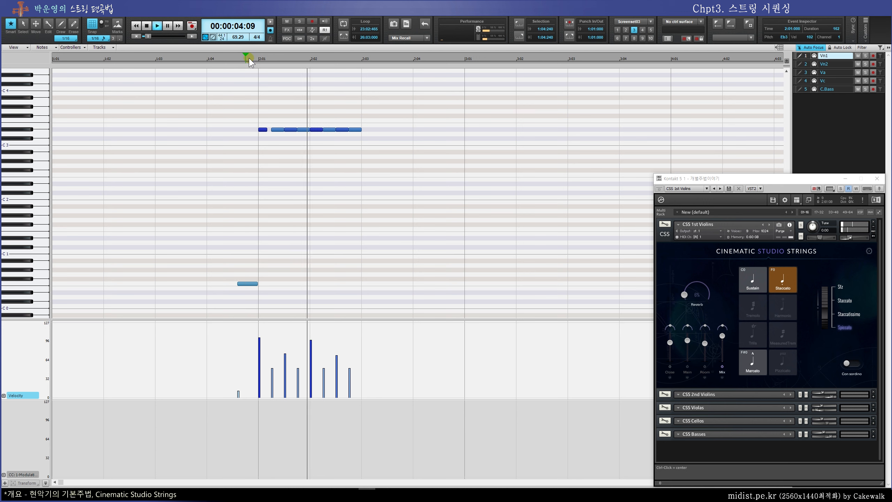
key("space")
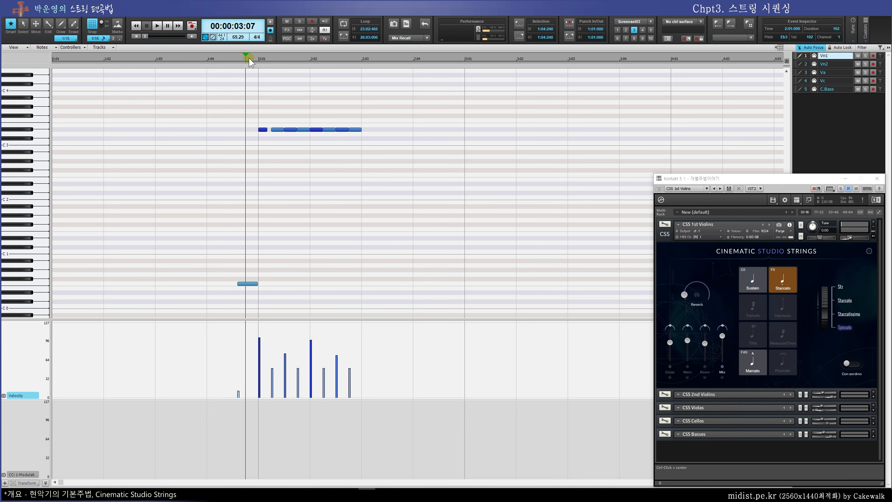
key("space")
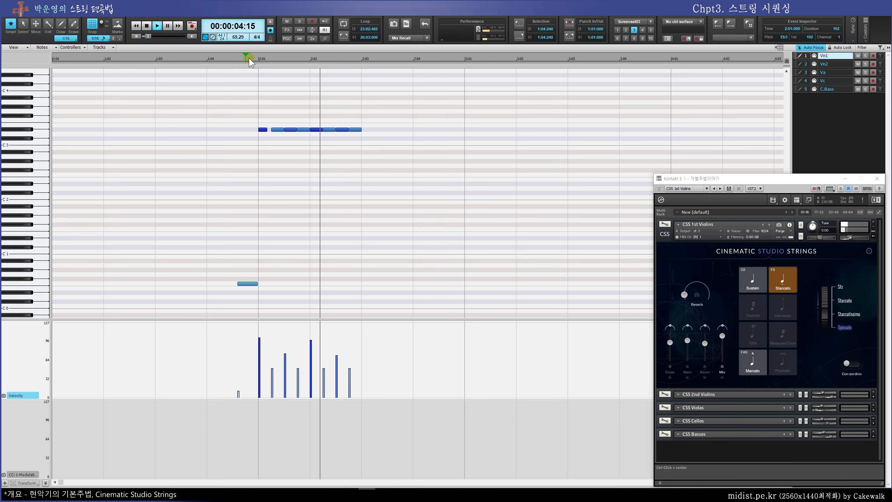
key("space")
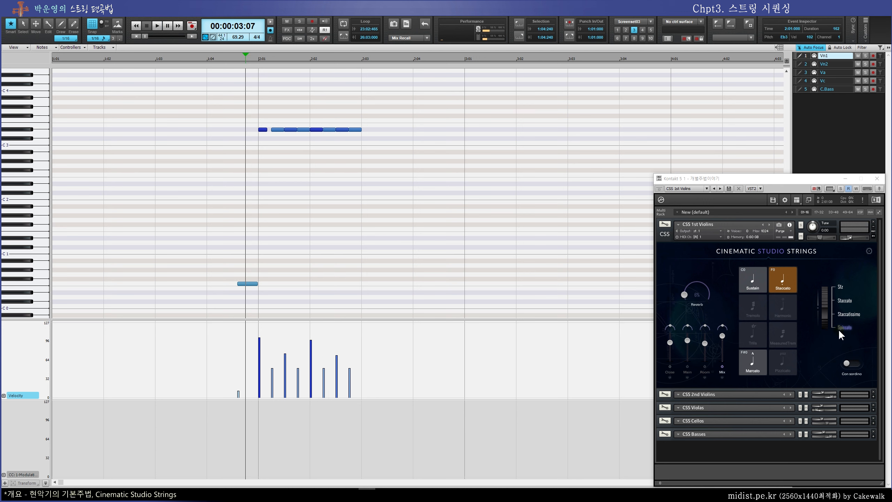
- Try the Staccato style, and raise the F0 keyswitch note's velocity to about 127 for Sfz
left_click(823, 300)
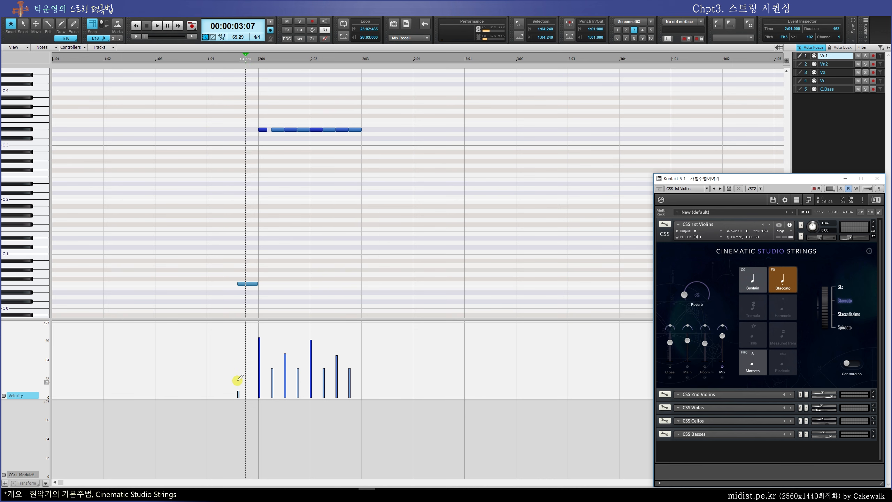
mouse_move(233, 375)
left_mouse_down()
mouse_move(246, 372)
mouse_move(247, 353)
mouse_move(238, 393)
mouse_move(254, 323)
left_mouse_up()
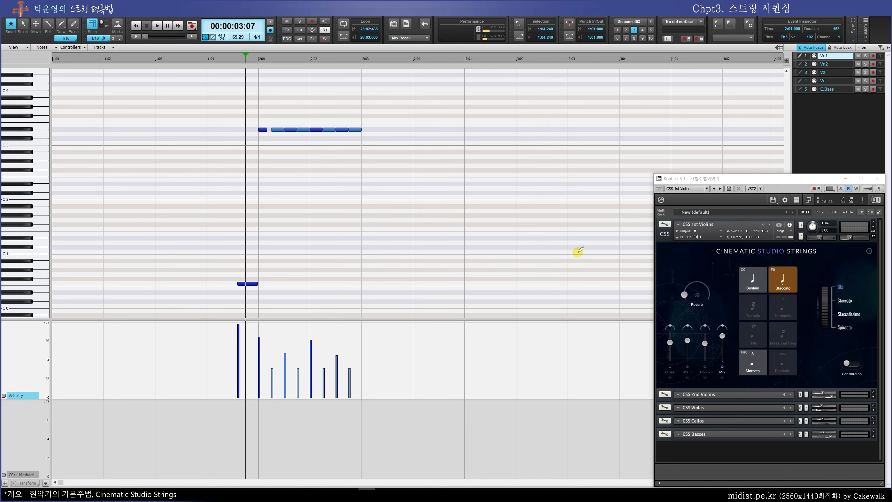
- Raise the Eb3 pattern's velocities, with the first note at about 117, and play it in the Staccato style
left_click(354, 131)
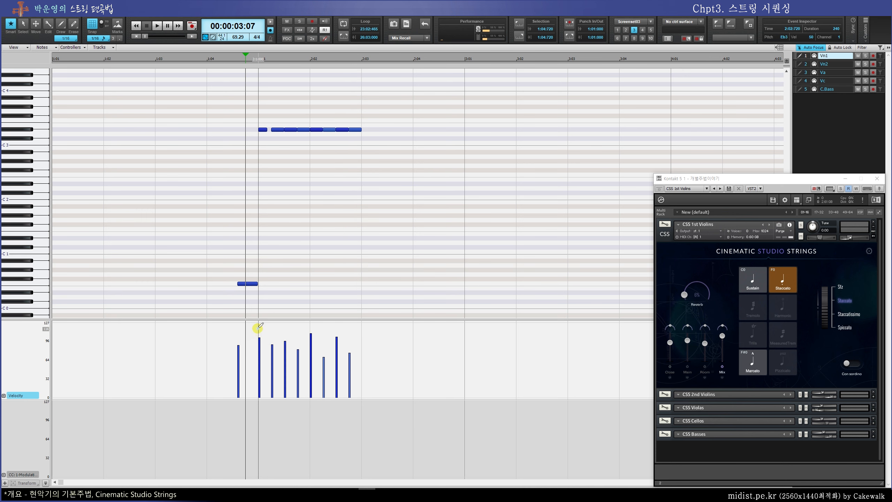
left_click(259, 328)
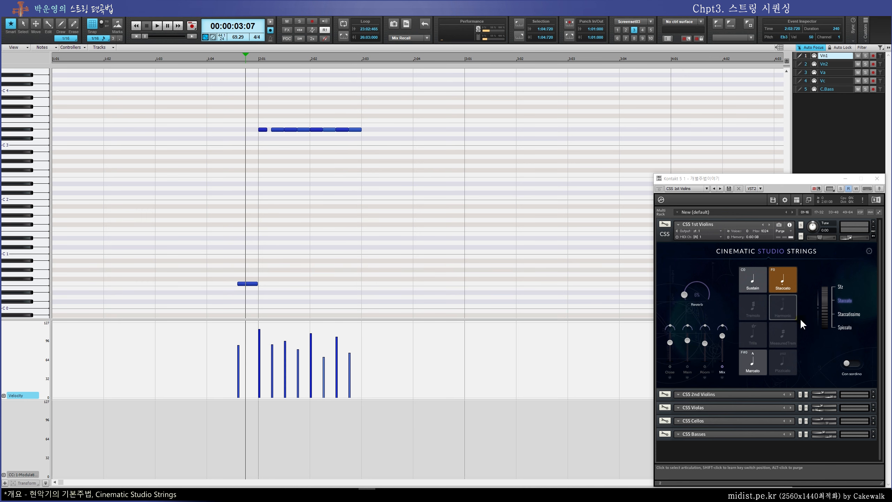
key("space")
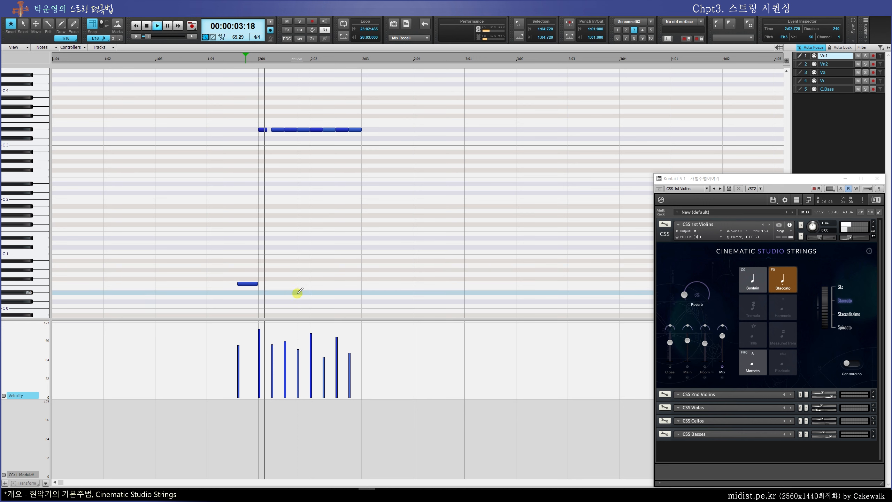
key("space")
- Set the fifth Eb3 note's velocity to about 117 and the F0 keyswitch's velocity to about 54 for Staccatissimo
left_click(308, 328)
left_click_drag(247, 346, 246, 365)
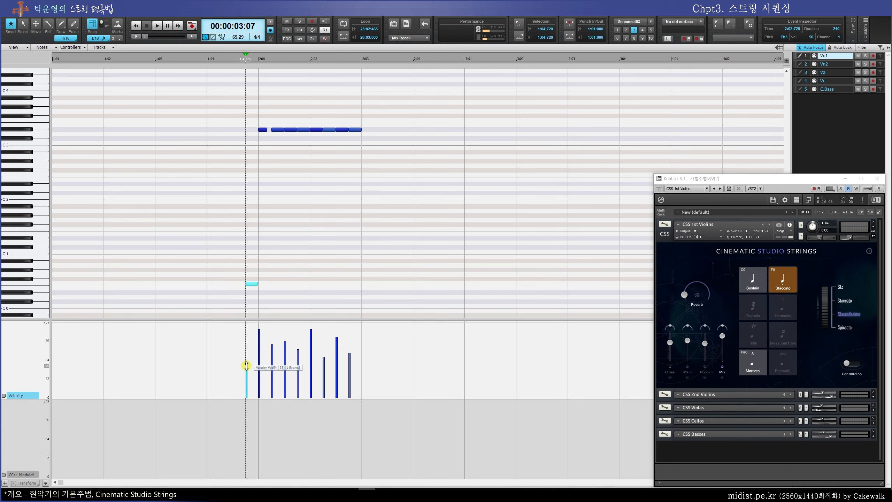
left_click(263, 129)
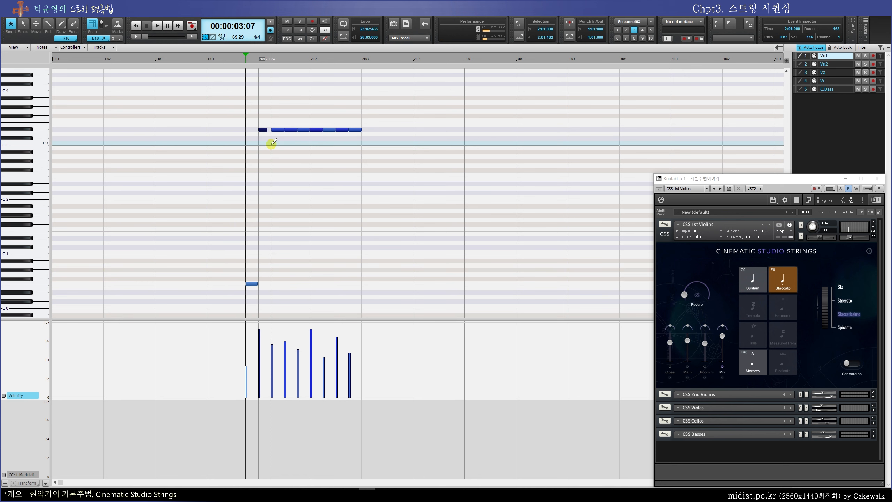
- Add an F0 keyswitch note under the start of the Eb3 pattern, lengthen it, and set its velocity to about 80
left_click(265, 283)
left_click_drag(269, 284, 281, 284)
left_click(267, 351)
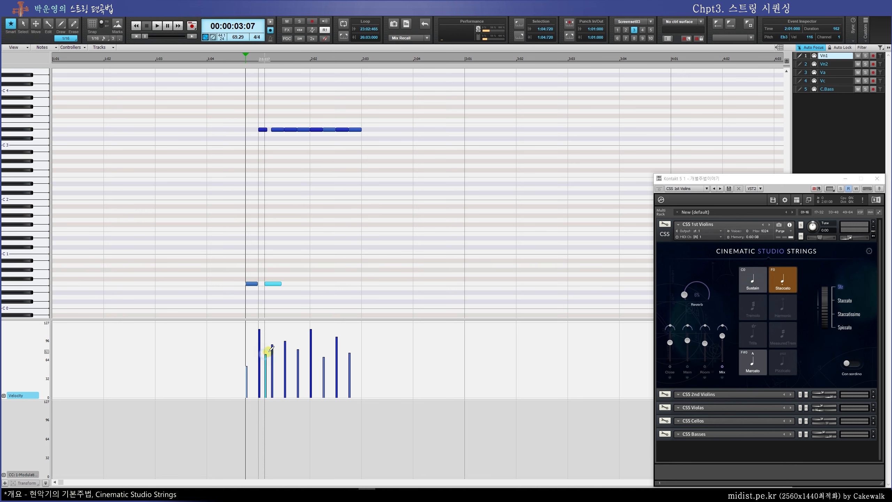
- Add two more F0 keyswitch notes around the pattern's fifth note, with velocities of about 50 and 80
left_click(308, 283)
left_click(309, 332)
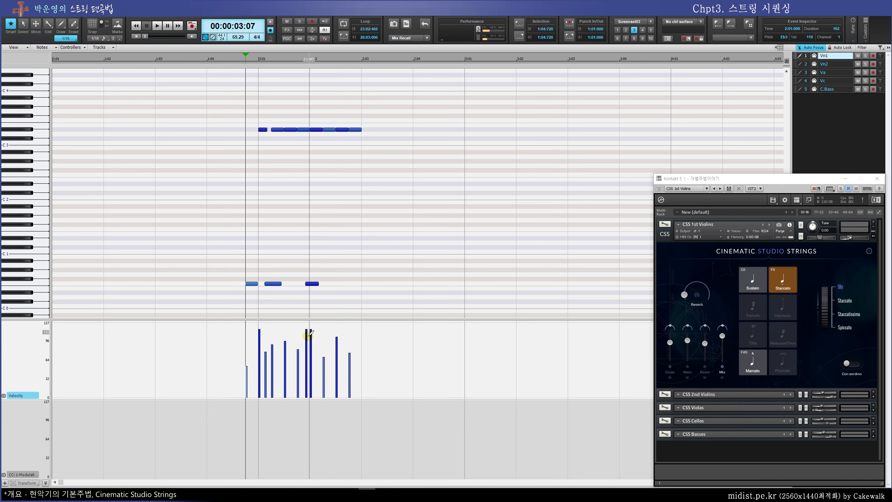
left_click(306, 368)
left_click_drag(319, 283, 328, 284)
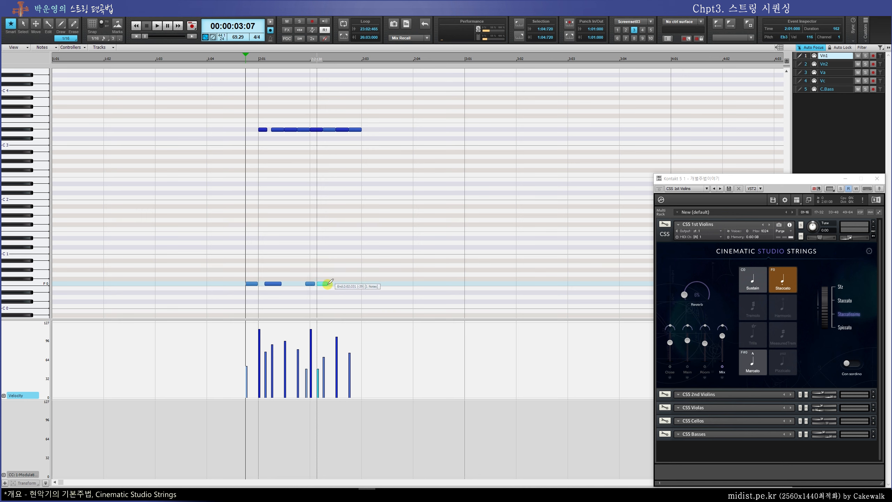
left_click(317, 351)
- Play the Eb3 pattern with the alternating keyswitches, and delete the three added F0 notes
key("space")
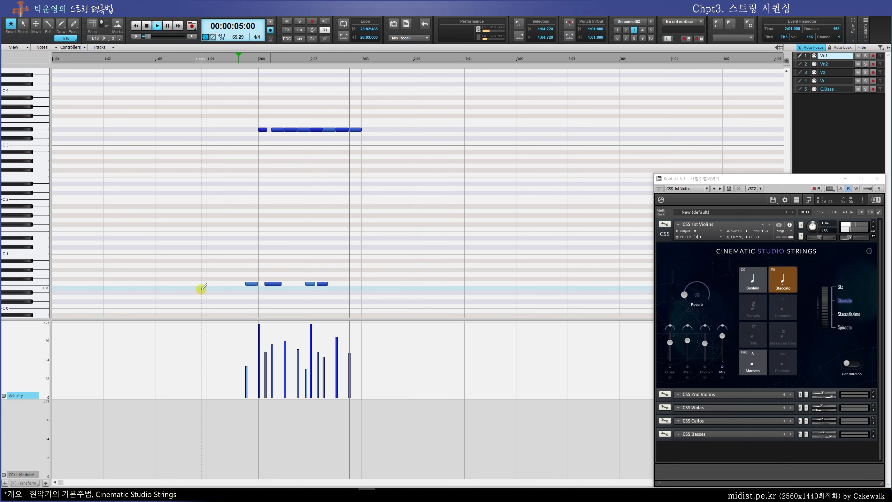
key("space")
key("space")
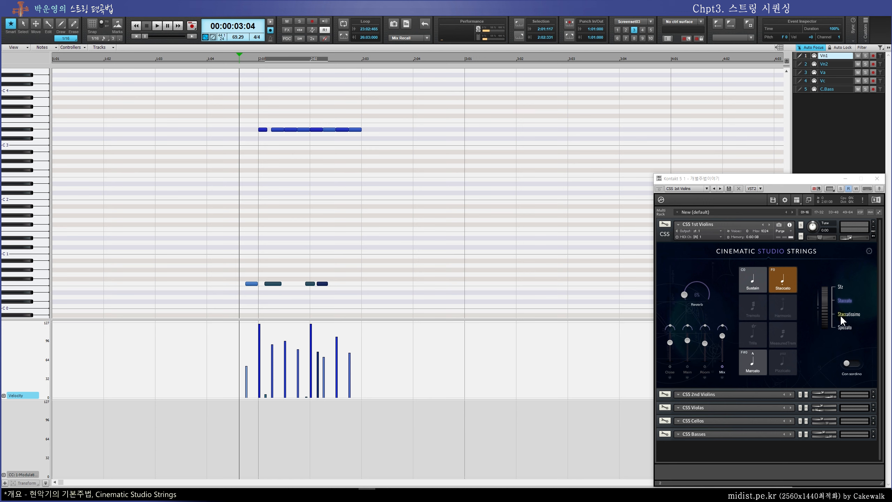
key("Delete")
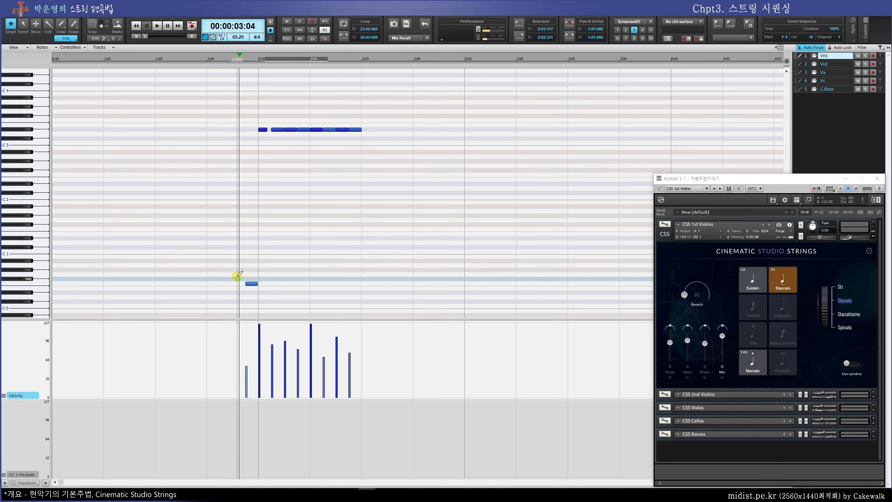
- Draw a CC1 modulation curve over the Eb3 pattern, rising to about 97 and falling to zero, and play it
left_click_drag(237, 274, 259, 293)
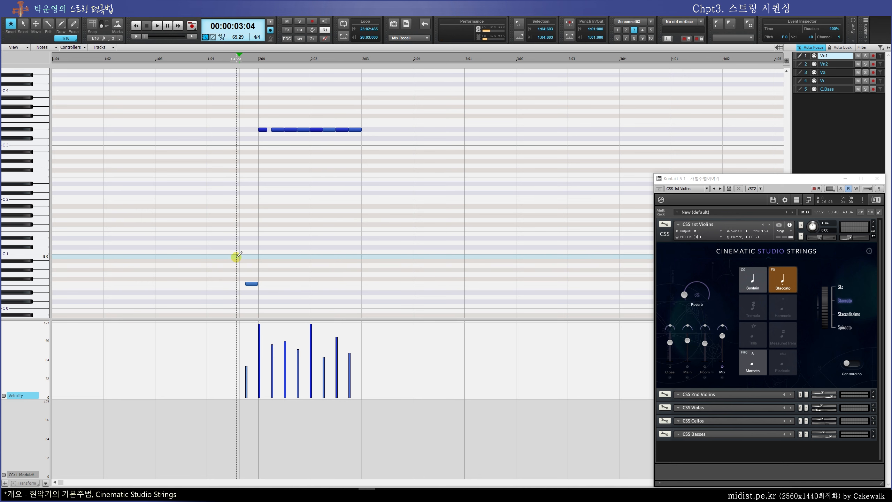
left_click(236, 257)
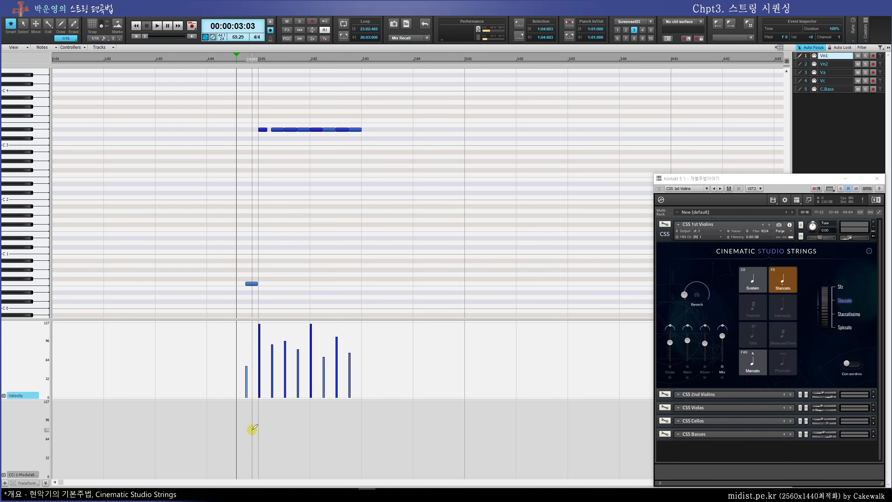
mouse_move(248, 454)
left_mouse_down()
mouse_move(268, 419)
mouse_move(323, 474)
left_mouse_up()
key("space")
key("space")
key("space")
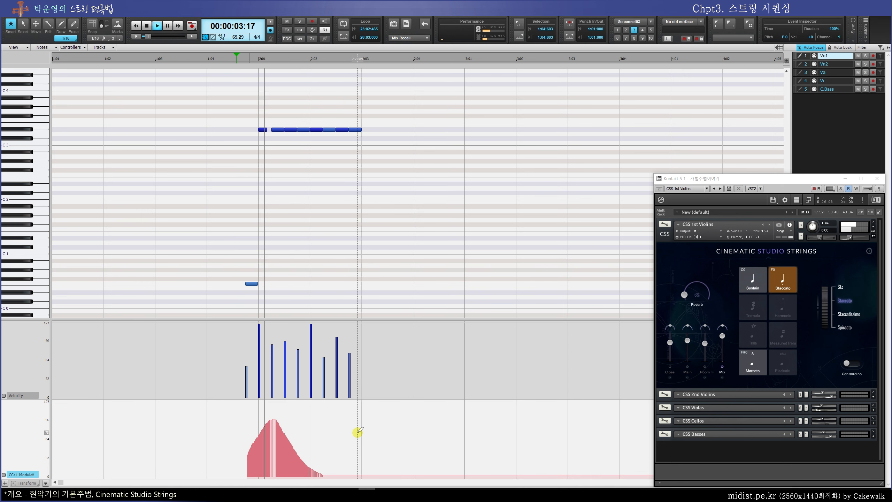
key("space")
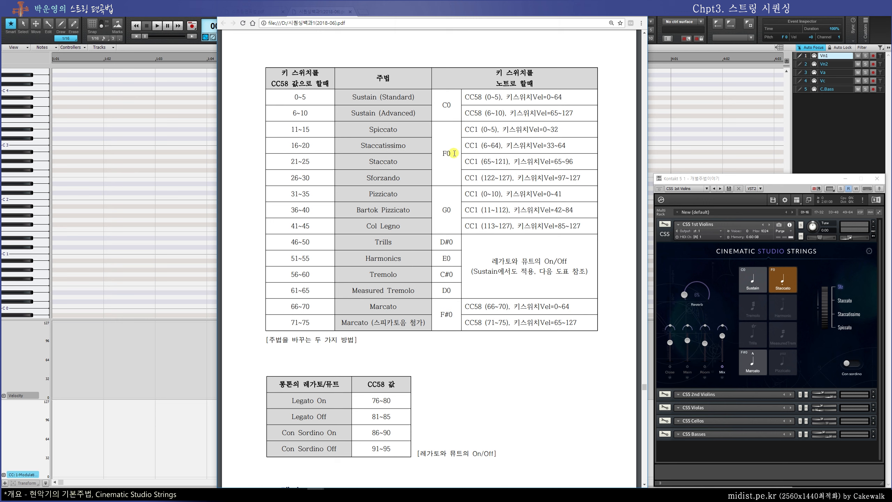
- Examine the F0 rows of the PDF's keyswitch table for the CC1 and velocity ranges of the short articulations
left_click_drag(440, 154, 454, 149)
left_click_drag(529, 130, 566, 145)
left_click_drag(513, 178, 499, 129)
left_click(499, 145)
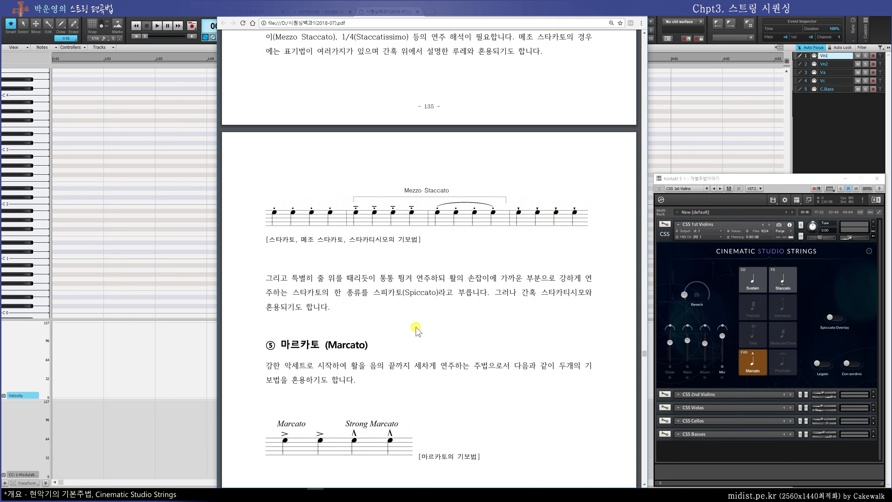
- Examine the description of the bowing technique in the PDF's Marcato section
left_click_drag(306, 365, 260, 368)
left_click(387, 365)
left_click_drag(387, 366, 454, 367)
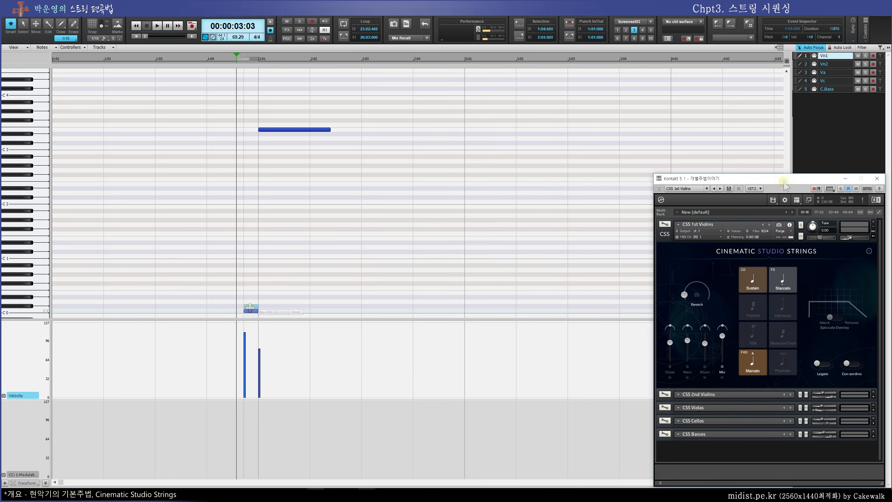
- Move the C0 keyswitch note to F#0 for Marcato, set its velocity to 28, and audition the E3 note
left_click_drag(250, 310, 251, 284)
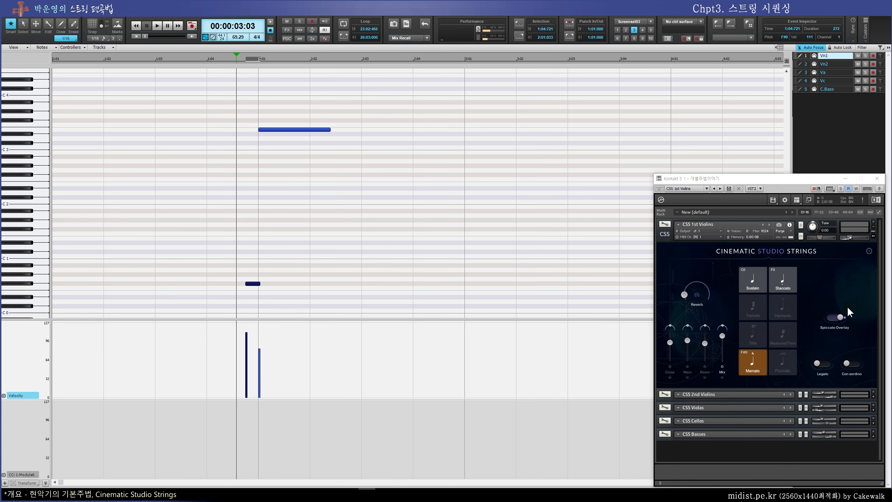
left_click_drag(247, 333, 246, 381)
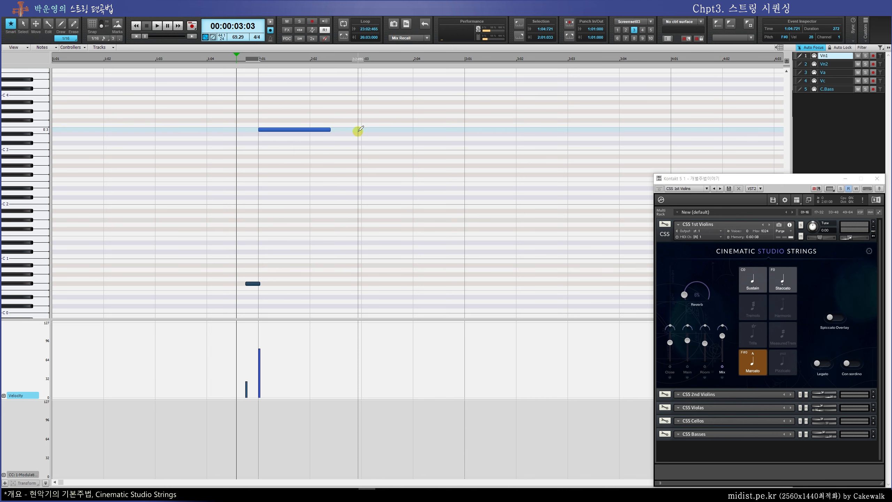
left_click(291, 129)
left_click(291, 129)
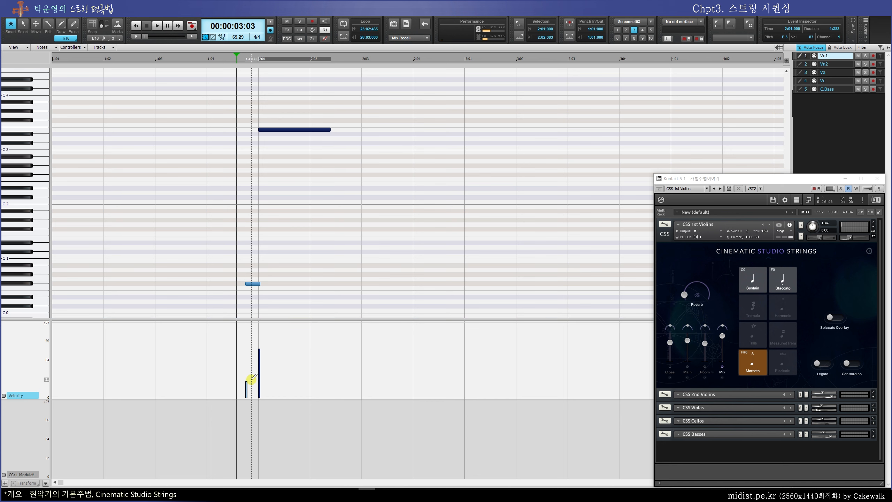
- Raise the F#0 keyswitch's velocity to 127, audition the E3 note, and toggle Spiccato Overlay
left_click_drag(245, 382, 247, 320)
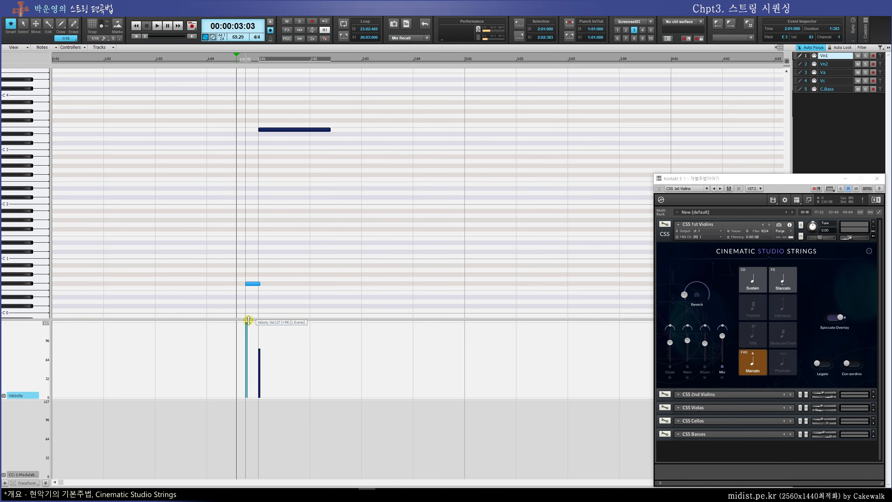
left_click(297, 130)
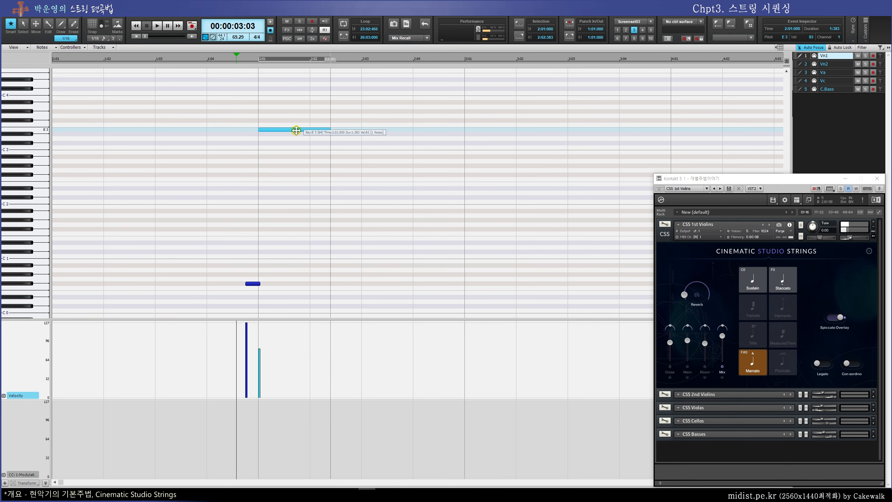
left_click(296, 130)
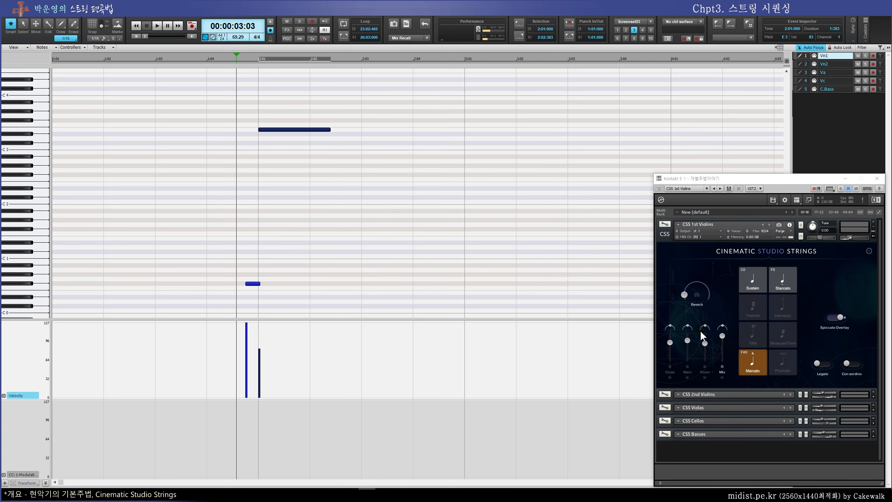
left_click(841, 317)
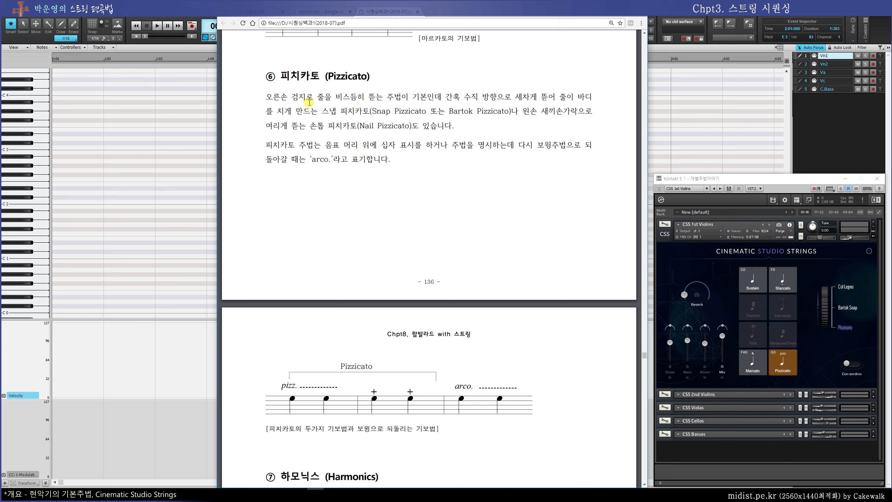
- Examine the snap (Bartok) and nail pizzicato descriptions in the PDF's Pizzicato section
left_click_drag(322, 111, 510, 112)
left_click(527, 112)
left_click_drag(309, 125, 416, 124)
left_click_drag(417, 124, 412, 123)
- Select the Col Legno style for the 1st Violins and bring up the violin bow images in the browser
left_click(853, 291)
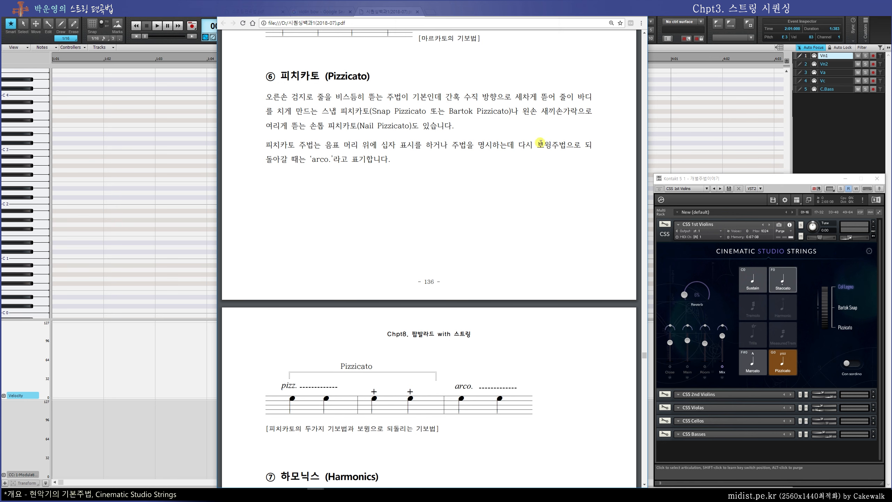
left_click(313, 14)
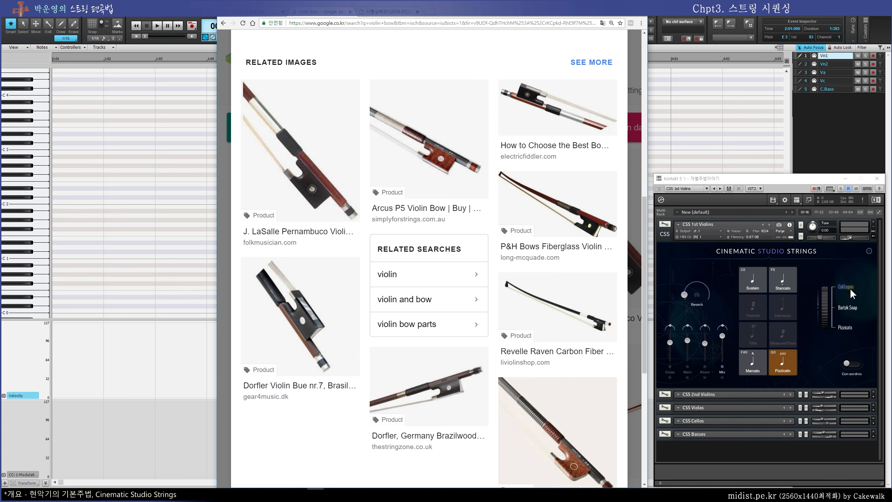
- Return to the piano roll and audition several notes above C3 on its keyboard in the Col Legno style
left_click(846, 270)
left_click(35, 136)
left_click(34, 122)
left_click(34, 141)
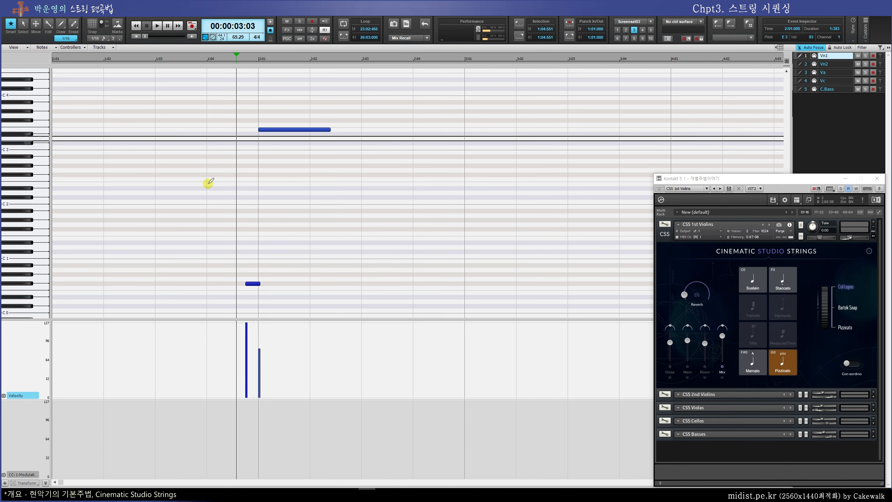
- Change the pizzicato style to Bartok Snap and audition several notes on the piano-roll keyboard
left_click(825, 301)
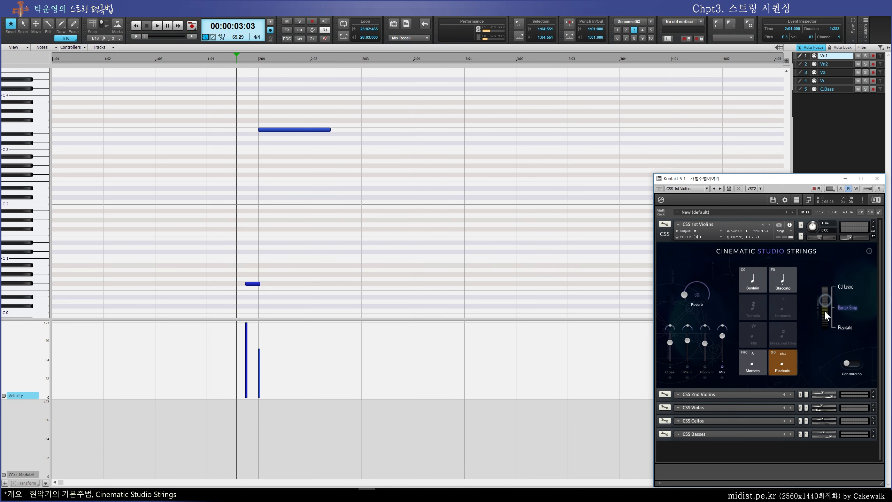
left_click(37, 182)
left_click(37, 152)
left_click(38, 121)
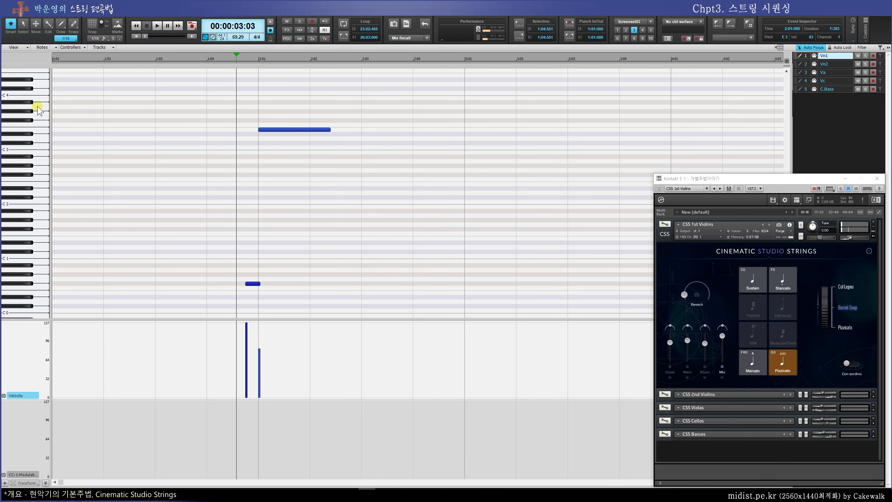
- Change the style to Pizzicato and audition a note just below C4 on the piano-roll keyboard
left_click_drag(823, 302, 826, 336)
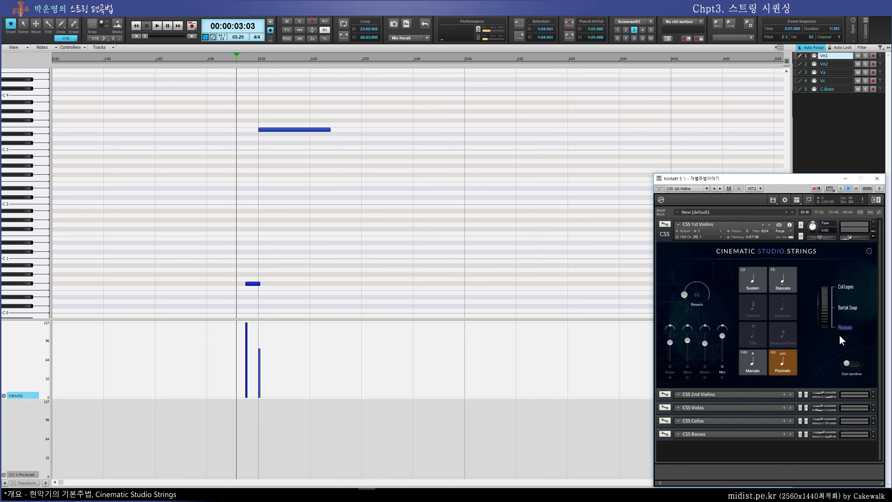
left_click(37, 108)
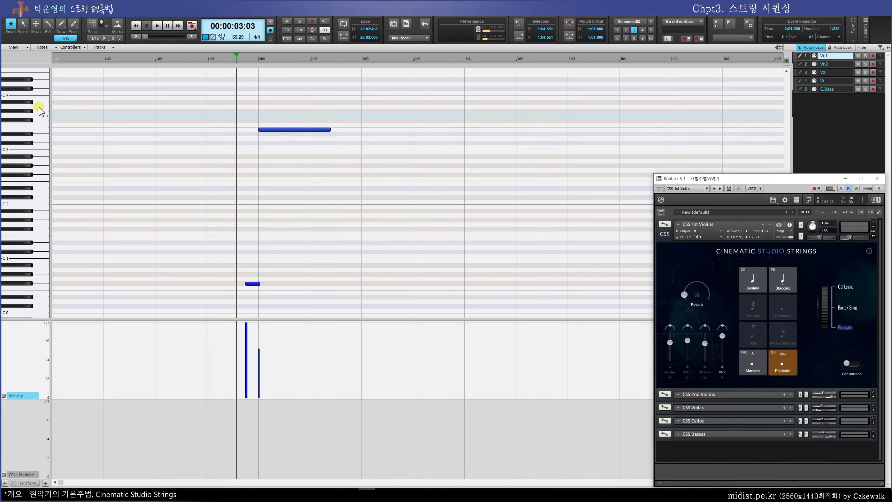
left_click(35, 109)
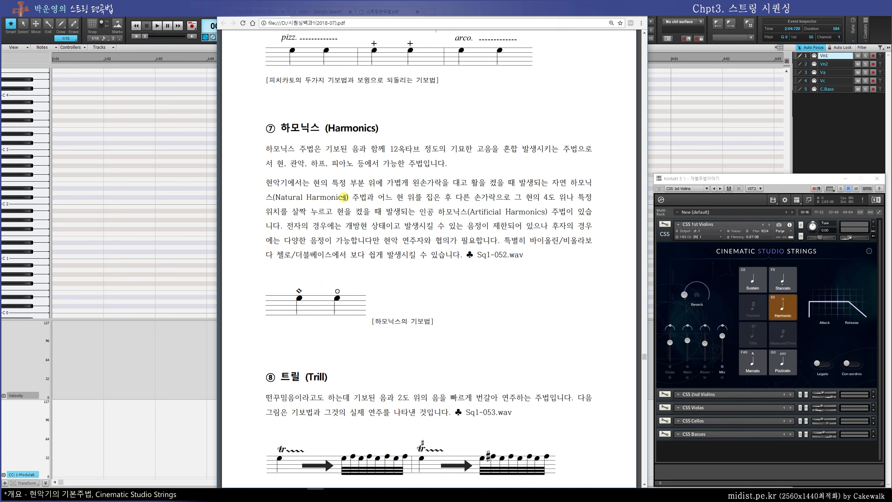
- Highlight "Natural Harmonics" in the PDF's Harmonics section and bring up the violin picture in the browser
left_click_drag(347, 198, 278, 197)
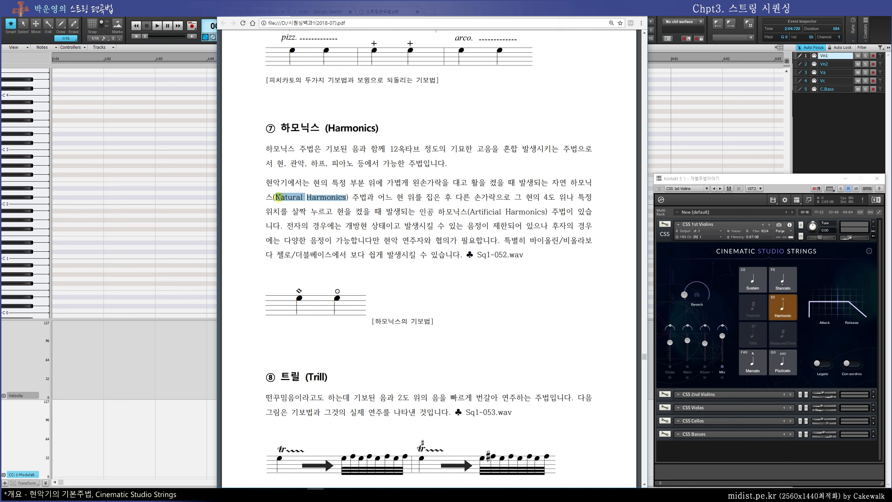
left_click(320, 11)
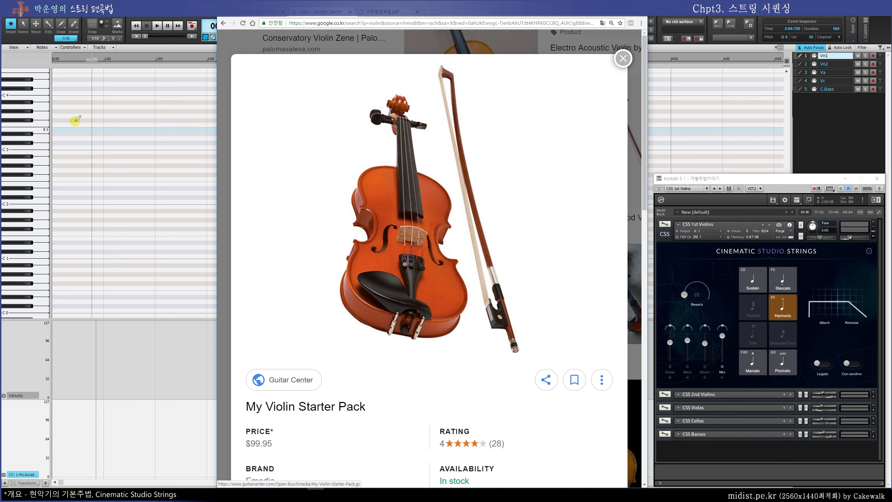
- Audition several notes between E3 and the octave above C4 on the piano-roll keyboard with the Harmonic articulation
left_click(33, 103)
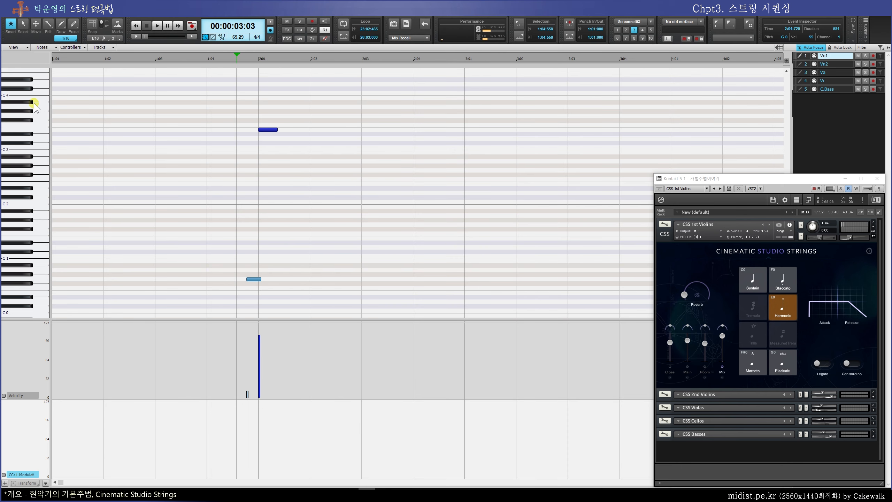
left_click(38, 121)
left_click(33, 122)
left_click(31, 102)
left_click(32, 93)
left_click(31, 84)
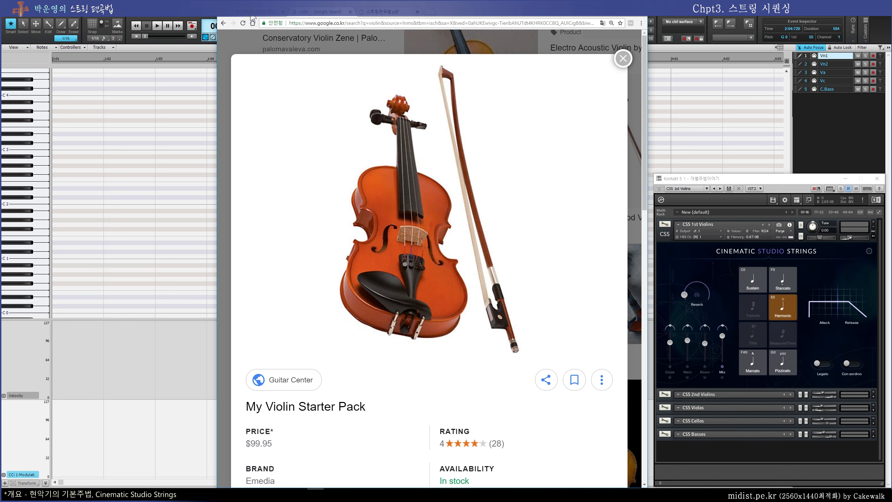
- Switch back to the PDF and examine the natural and artificial harmonics explanation
left_click(252, 16)
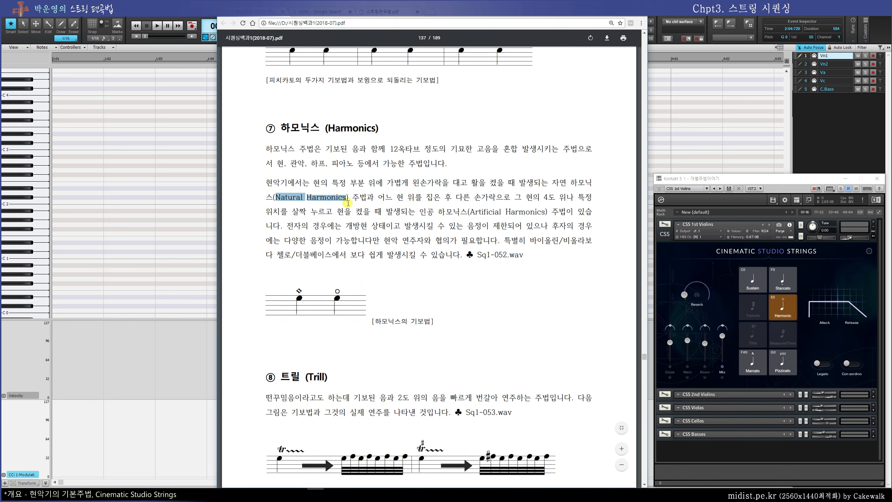
left_click_drag(346, 197, 278, 197)
left_click(385, 204)
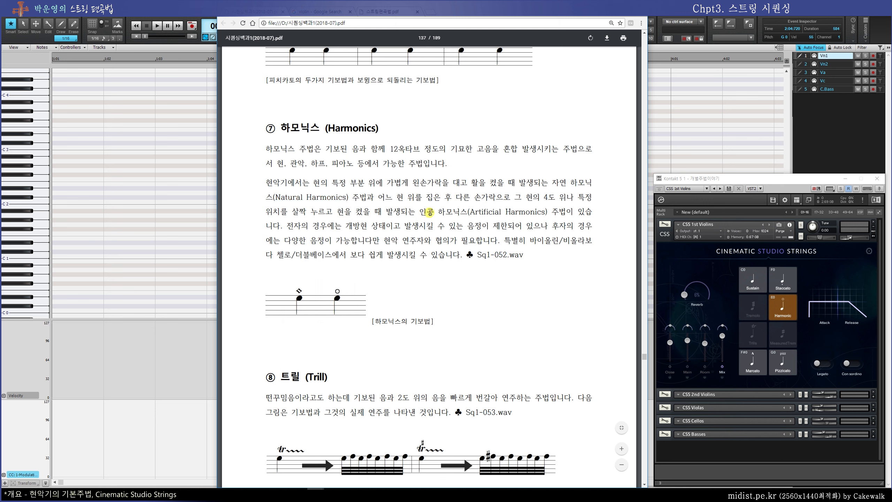
- Examine the "Artificial Harmonics" explanation in the PDF alongside the violin picture in the browser
left_click_drag(422, 211, 546, 210)
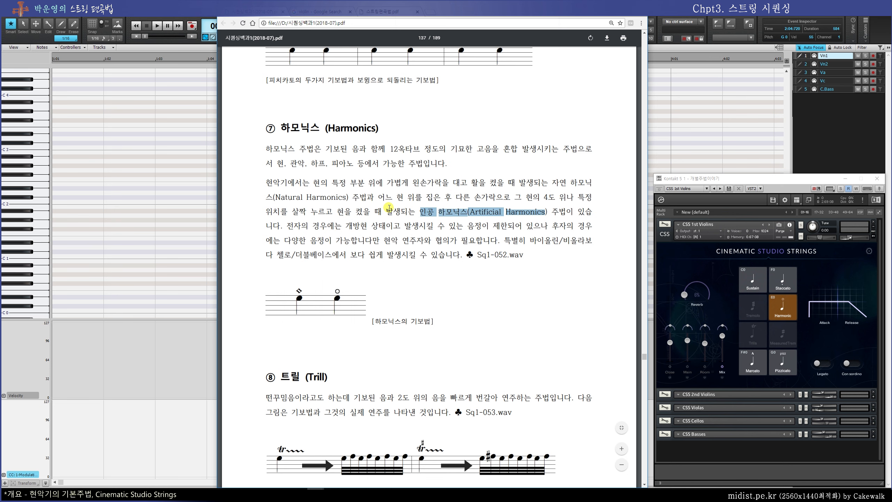
left_click(389, 207)
left_click(319, 12)
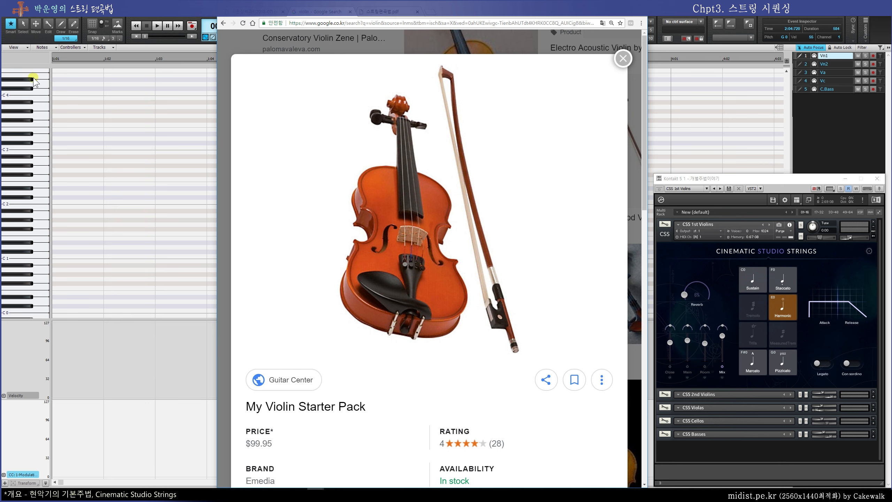
left_click(262, 12)
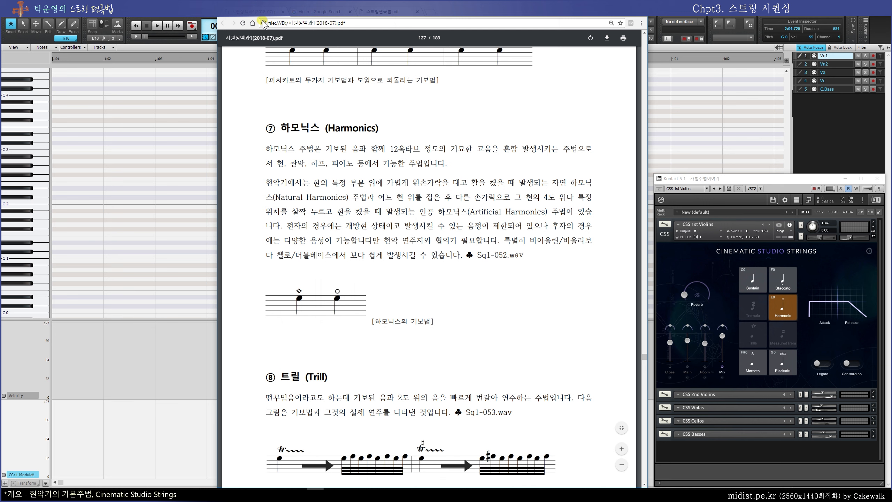
left_click_drag(467, 240, 407, 245)
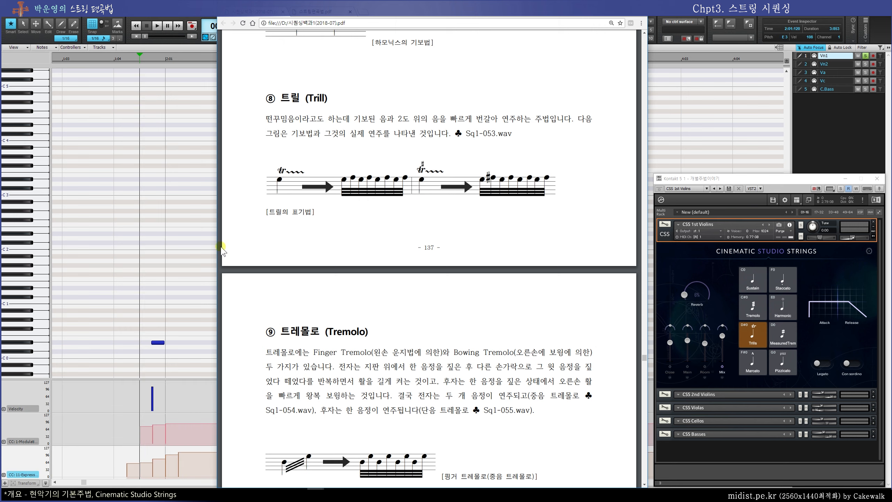
- Return to the piano roll, draw three-beat F#3 and E3 notes after the Trills keyswitch note, and play the trill
left_click(173, 16)
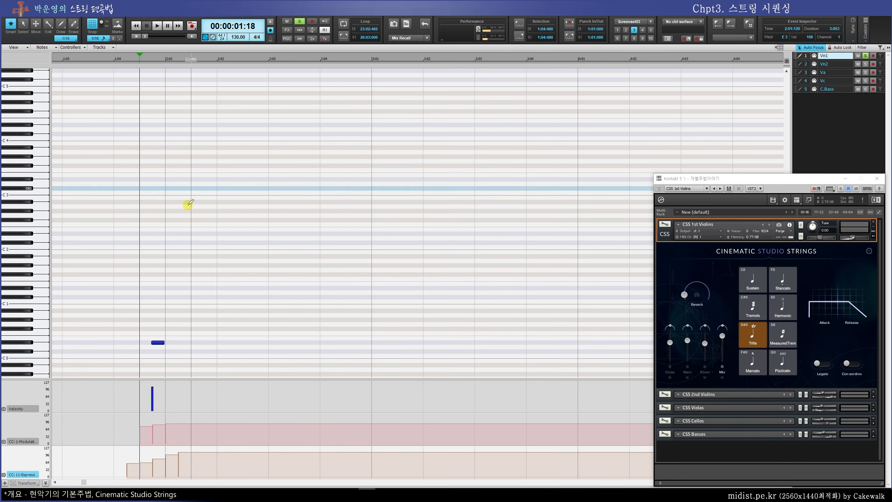
left_click(158, 343)
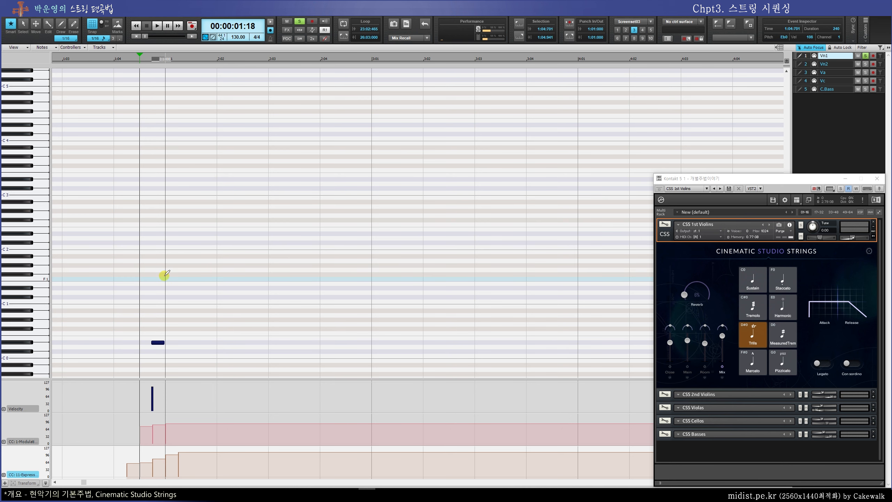
left_click_drag(167, 166, 320, 166)
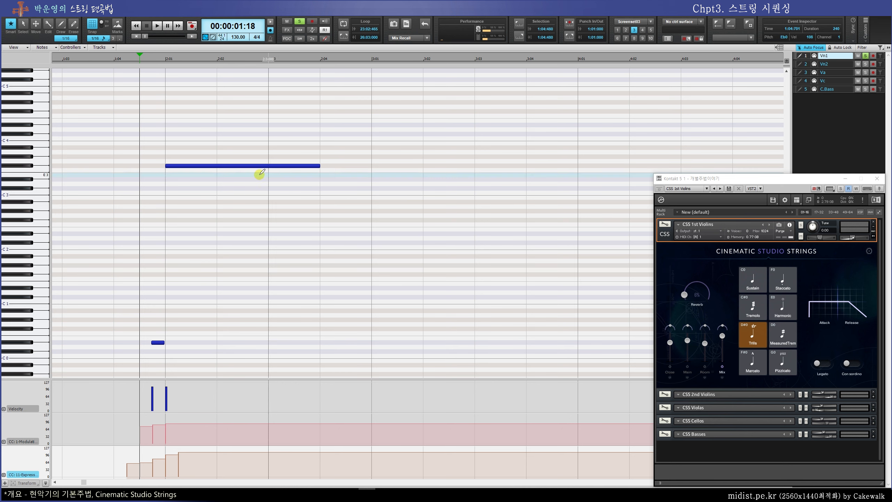
left_click_drag(166, 175, 321, 174)
key("space")
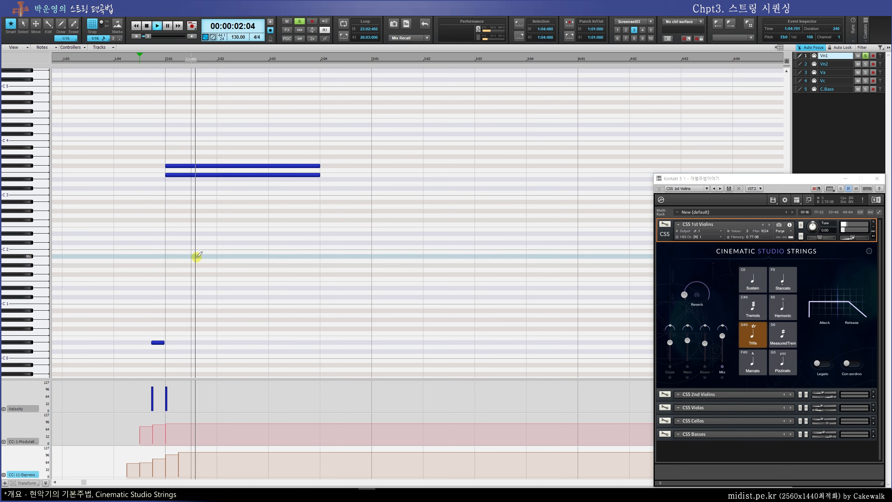
key("space")
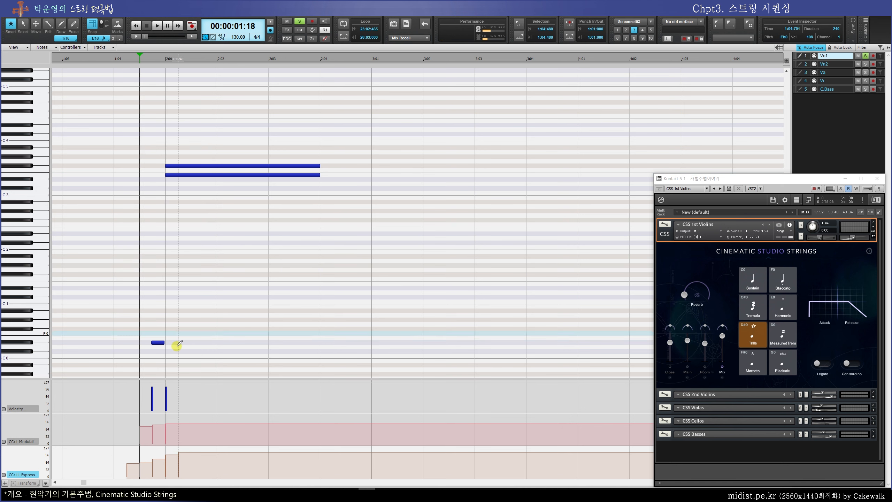
- Draw a rising and falling modulation curve over the trill notes, redraw it over a wider span, and audition each version
left_click(140, 436)
mouse_move(141, 435)
left_mouse_down()
mouse_move(172, 423)
mouse_move(368, 440)
left_mouse_up()
key("space")
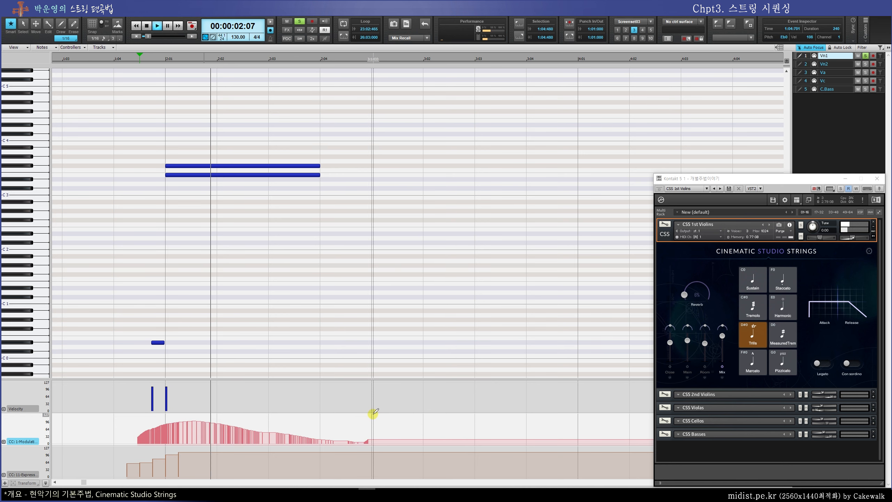
key("space")
left_click_drag(130, 439, 406, 423)
key("space")
key("space")
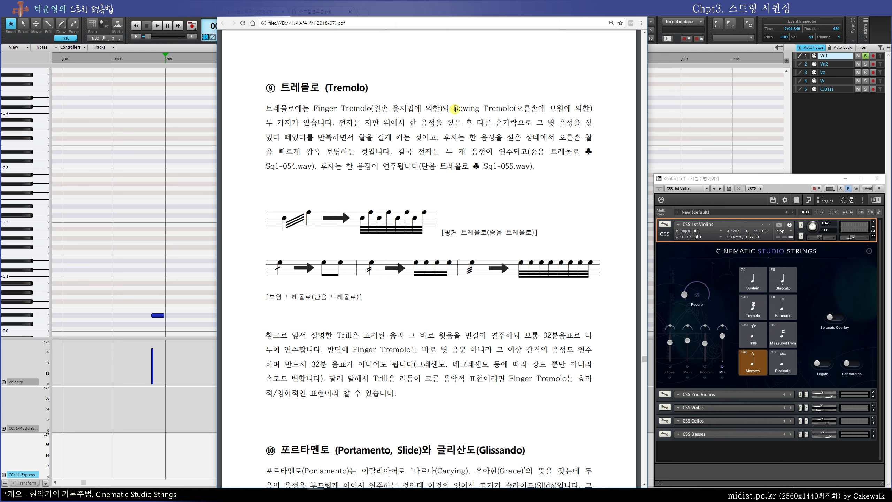
- Highlight "Bowing Tremolo" and "Finger Tremolo" in the PDF's Tremolo section to compare the two types
left_click_drag(454, 109, 540, 109)
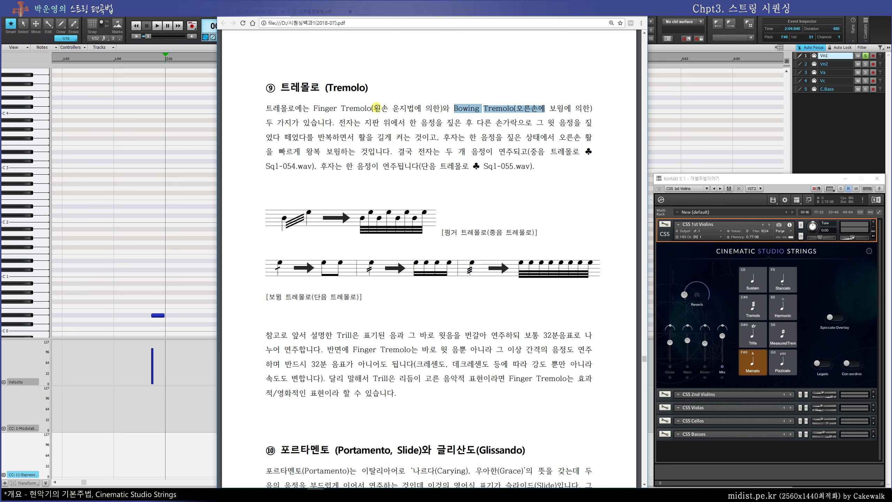
left_click_drag(371, 109, 316, 111)
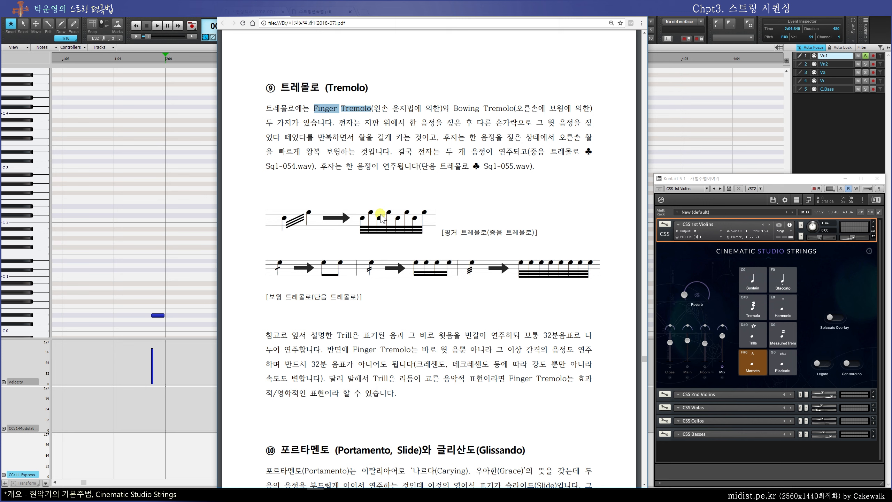
left_click_drag(455, 109, 506, 108)
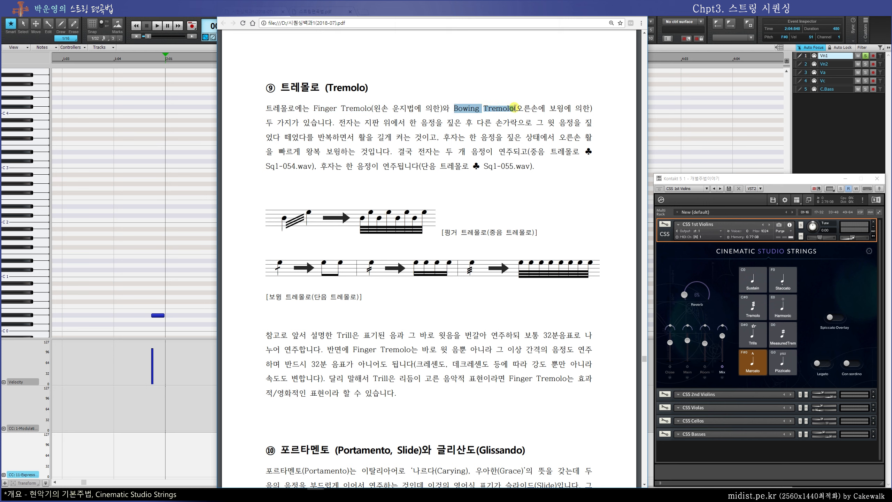
- Move the keyswitch note to C#0 for Tremolo, draw a three-beat E3 note with a modulation swell, and play it
left_click(198, 33)
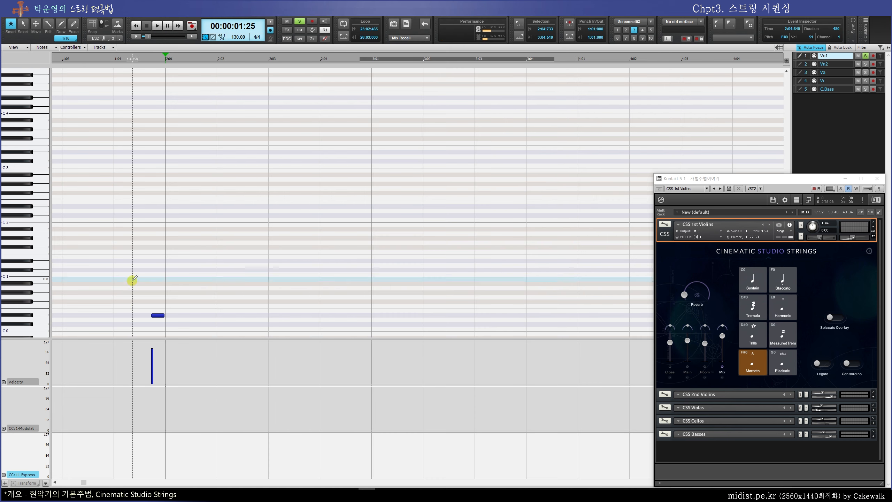
left_click_drag(158, 315, 157, 325)
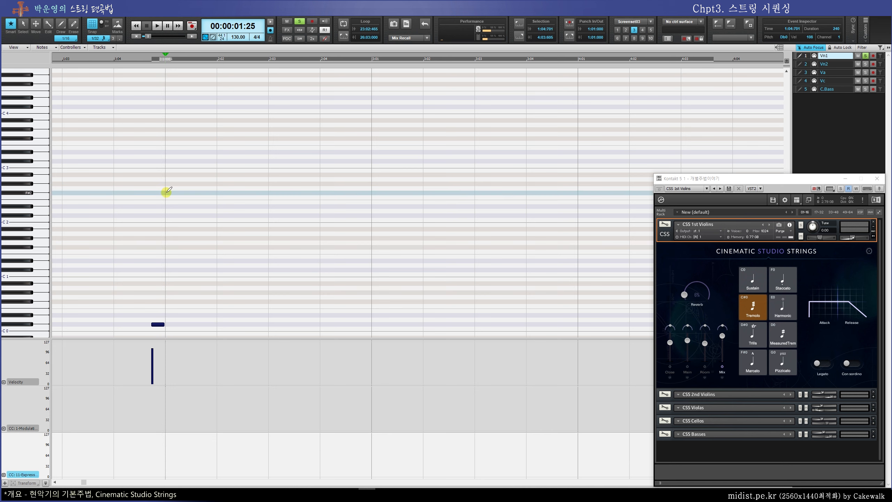
left_click_drag(166, 147, 319, 148)
key("n")
mouse_move(154, 422)
left_mouse_down()
mouse_move(173, 410)
mouse_move(237, 408)
mouse_move(304, 425)
left_mouse_up()
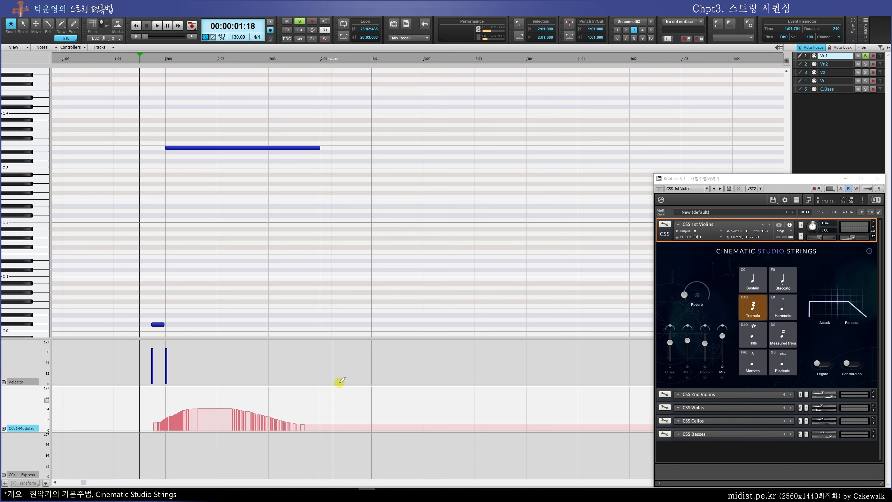
key("space")
- Undo the tremolo's modulation curve and long note, and move the keyswitch note to D0 for MeasuredTrem
key("ctrl+z")
key("ctrl+z")
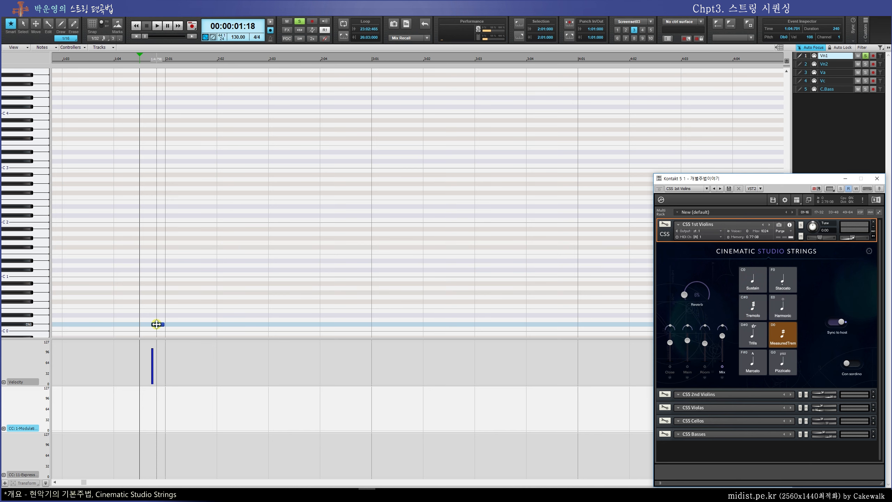
left_click(157, 324)
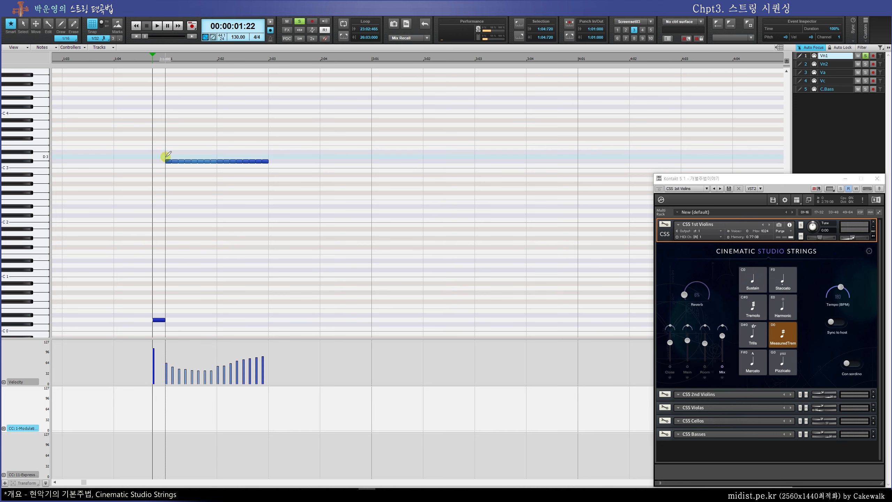
- Shape the repeated notes' velocities to dip and rise toward the end, lower the first few velocities, and audition the measured tremolo
mouse_move(266, 355)
left_mouse_down()
mouse_move(164, 355)
mouse_move(186, 370)
mouse_move(279, 349)
left_mouse_up()
key("space")
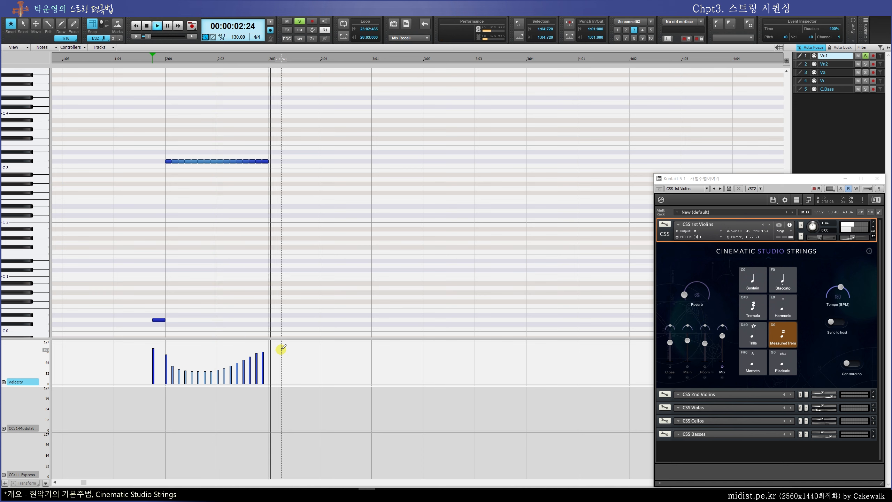
key("space")
left_click_drag(179, 366, 162, 372)
key("space")
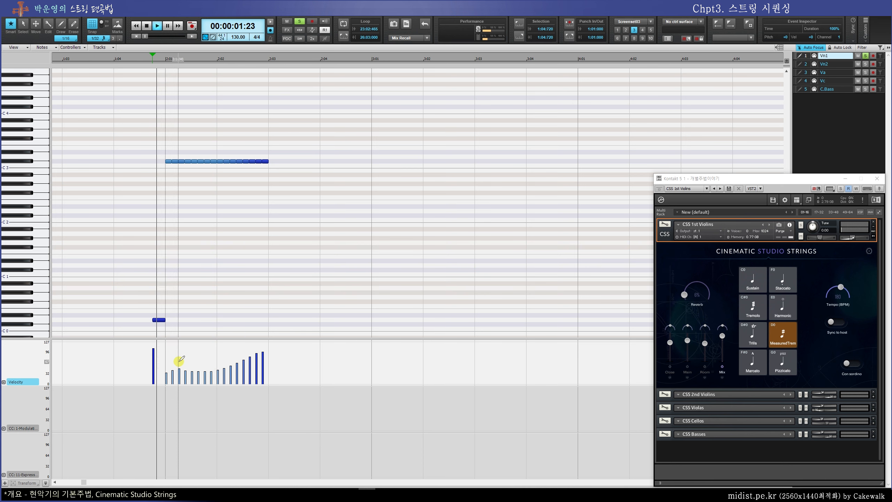
key("space")
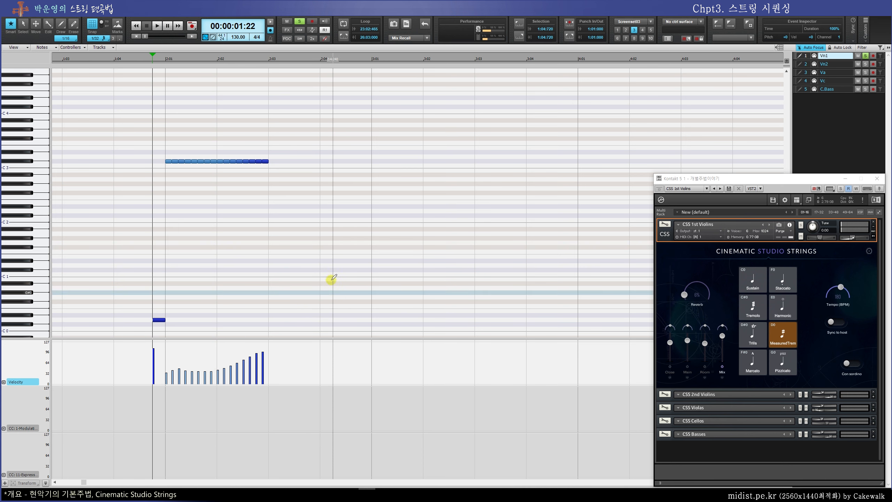
left_click(175, 161)
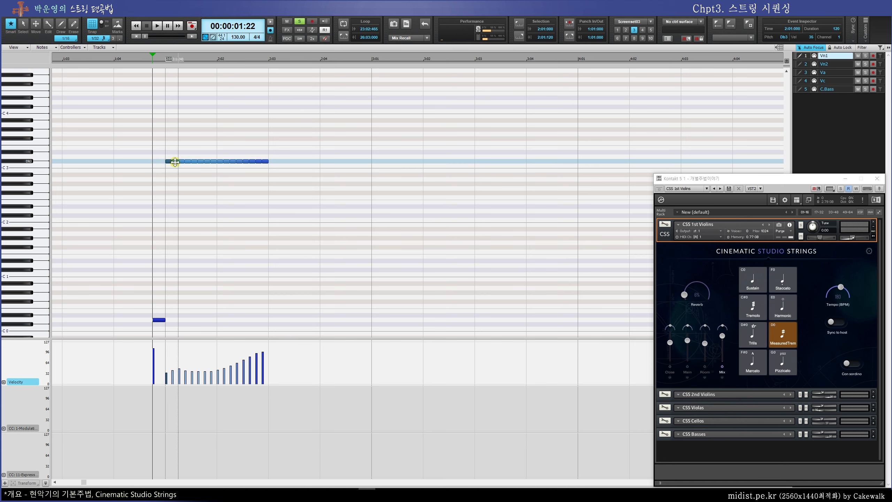
left_click(181, 161)
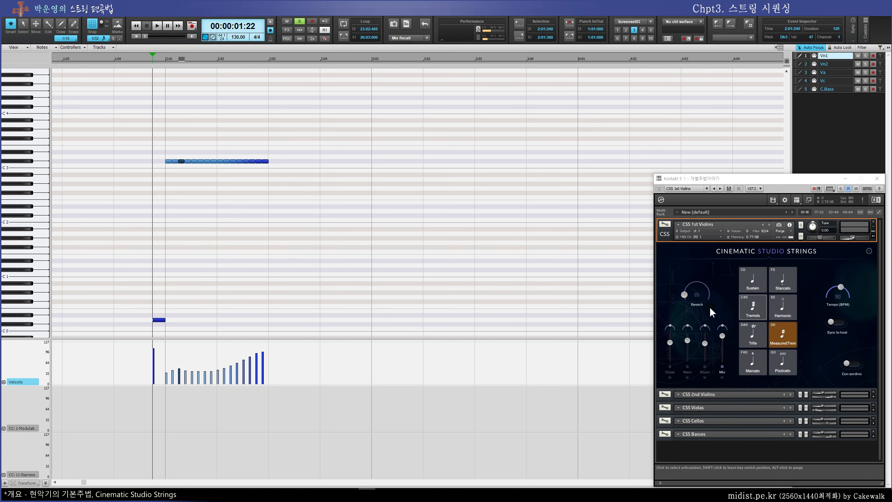
- Add a C#0 Tremolo keyswitch note before the next bar and draw a two-beat note there at the repeated notes' pitch
left_click(365, 324)
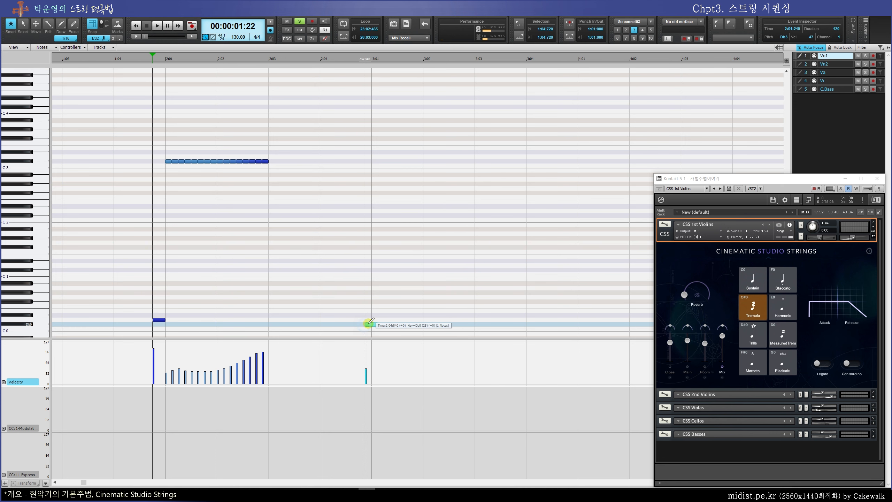
left_click_drag(368, 324, 379, 322)
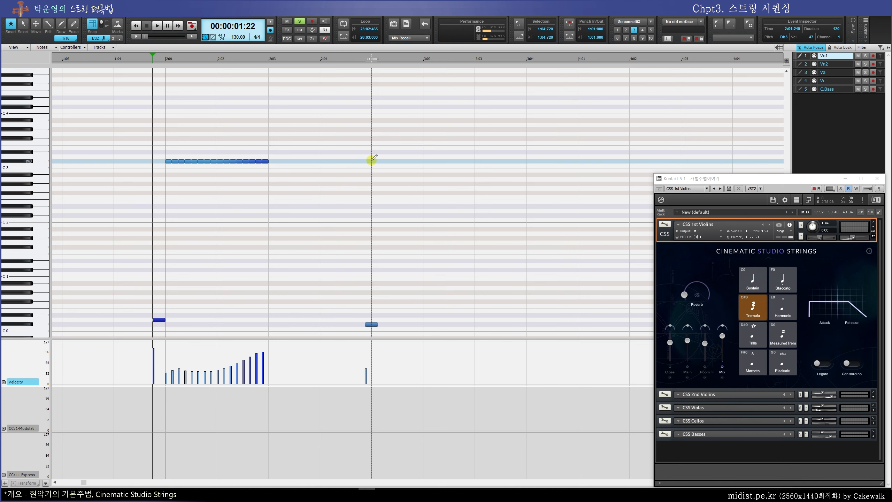
left_click_drag(373, 162, 479, 160)
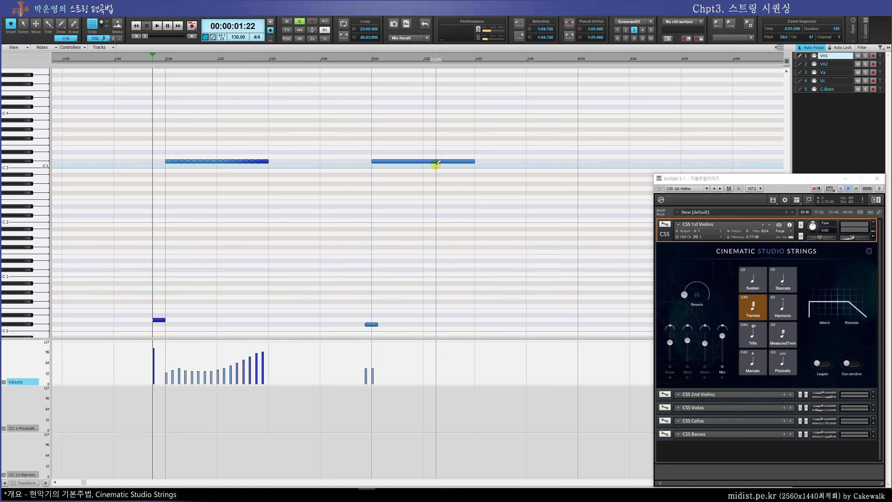
- Draw a rising modulation curve under the long tremolo note and play both tremolo phrases for comparison
left_click_drag(365, 409, 478, 384)
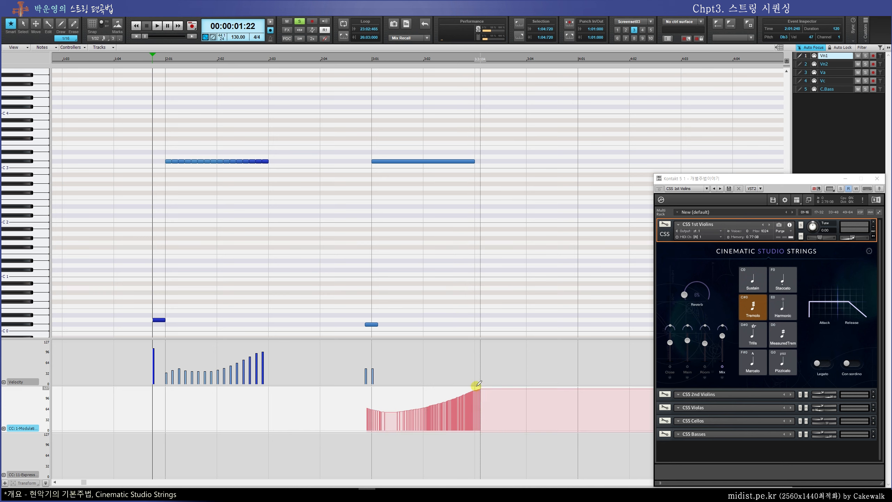
key("space")
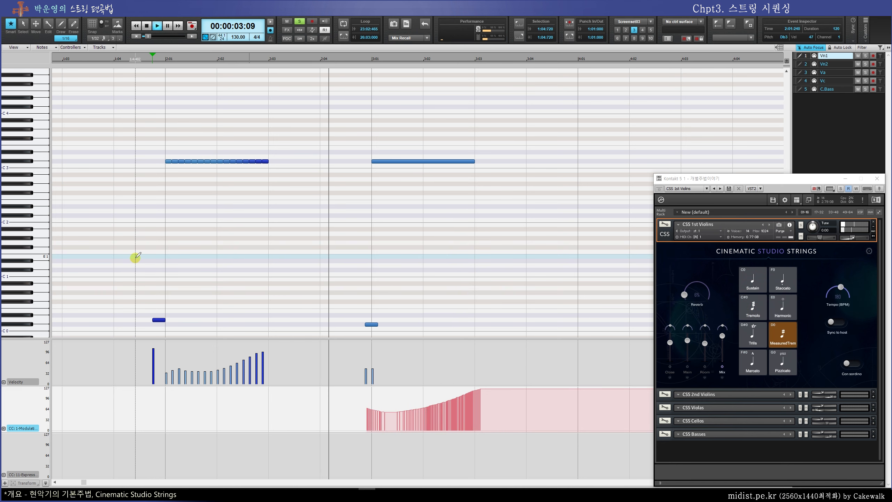
key("space")
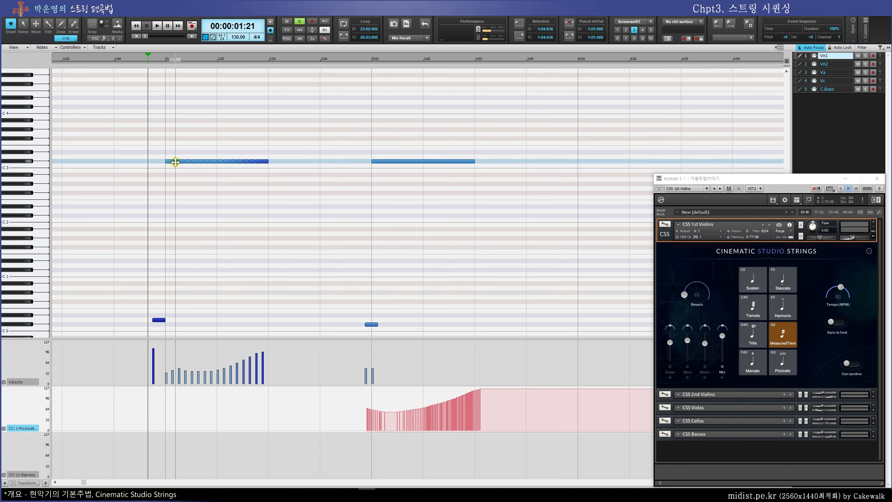
- Move every second repeated note up to F#3 to form a finger tremolo, and play the phrase
left_click(179, 161)
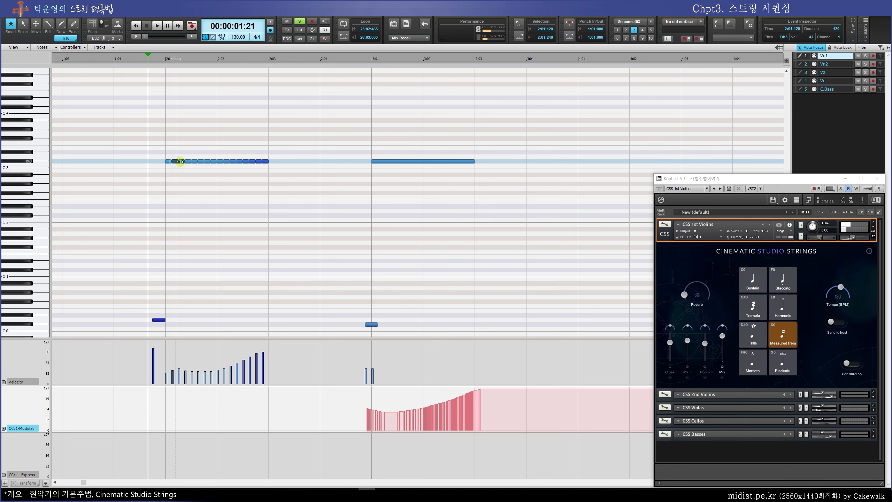
left_click(187, 162, "ctrl")
left_click(200, 162, "ctrl")
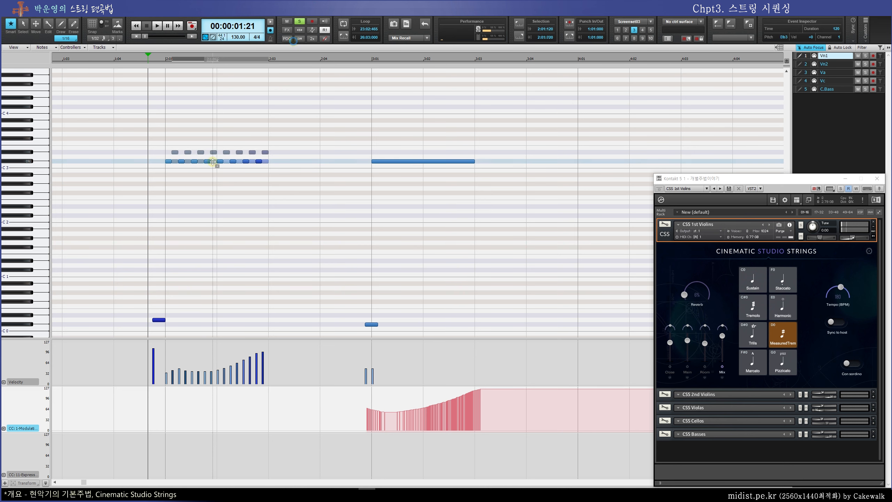
left_click_drag(213, 162, 213, 139)
key("space")
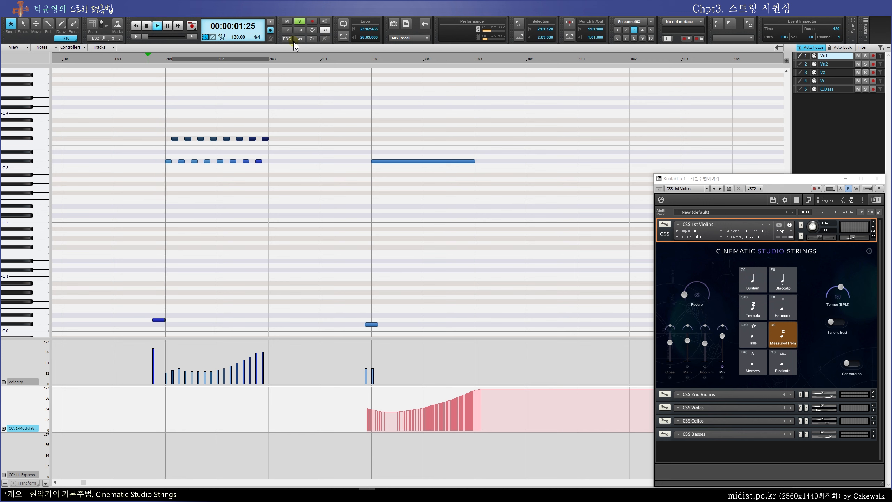
key("space")
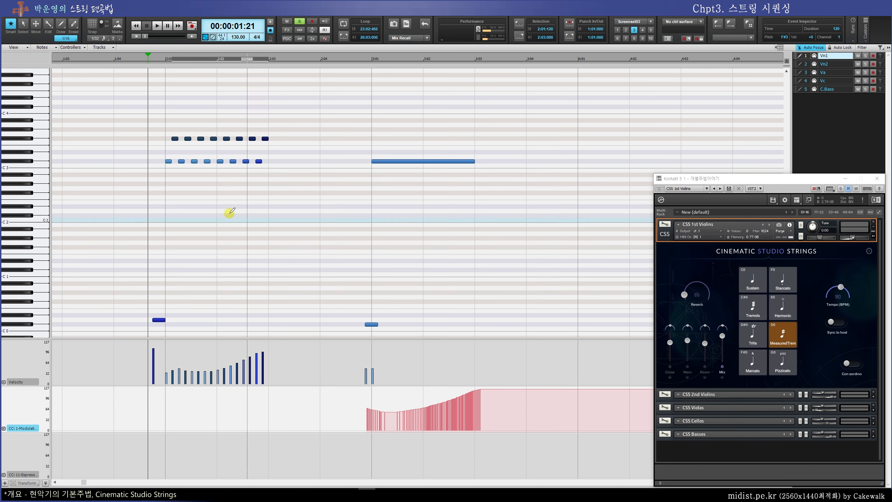
- Move the first keyswitch note to F#0 for Marcato and audition the alternating notes
left_click(159, 320)
left_click_drag(159, 320, 160, 301)
key("space")
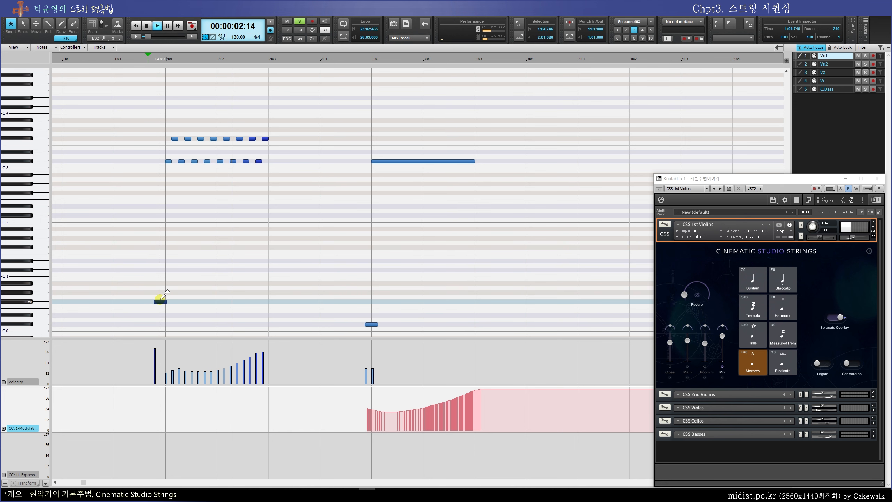
- Move the Marcato keyswitch note to F0 for Staccato, lower its velocity into the Spiccato range, and audition the alternating notes
key("space")
left_click_drag(160, 303, 160, 306)
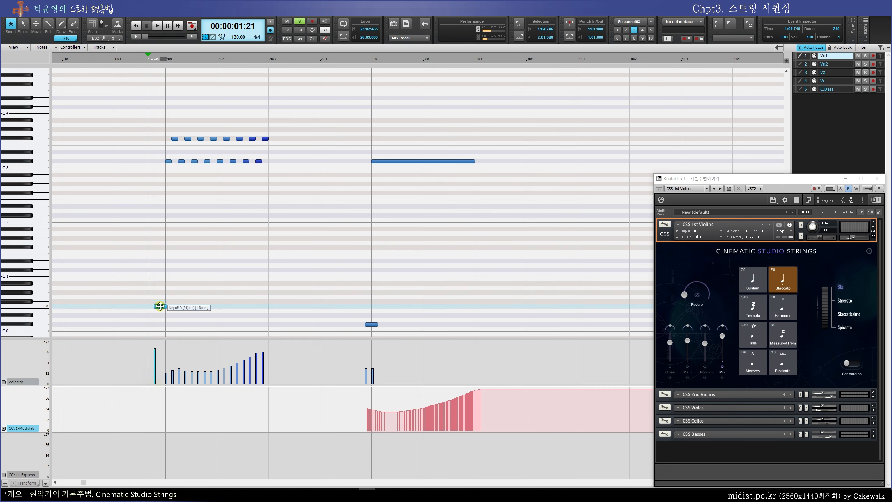
left_click_drag(155, 349, 155, 380)
key("space")
key("space")
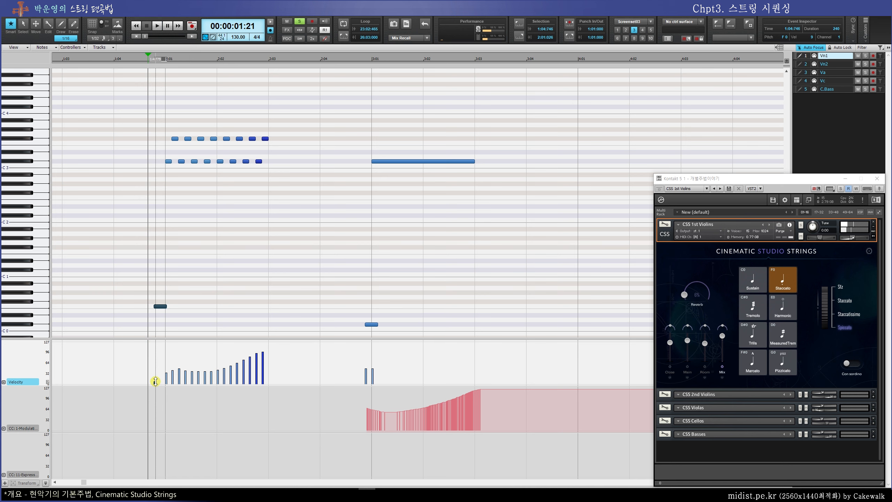
key("space")
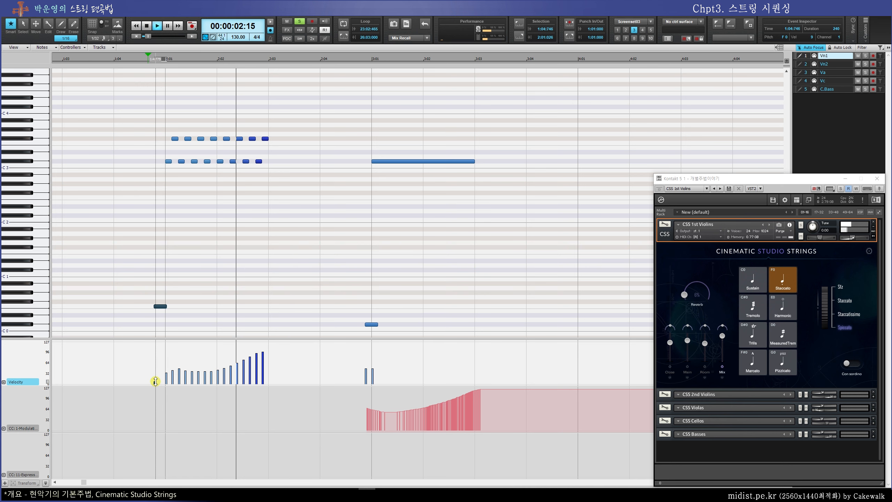
key("space")
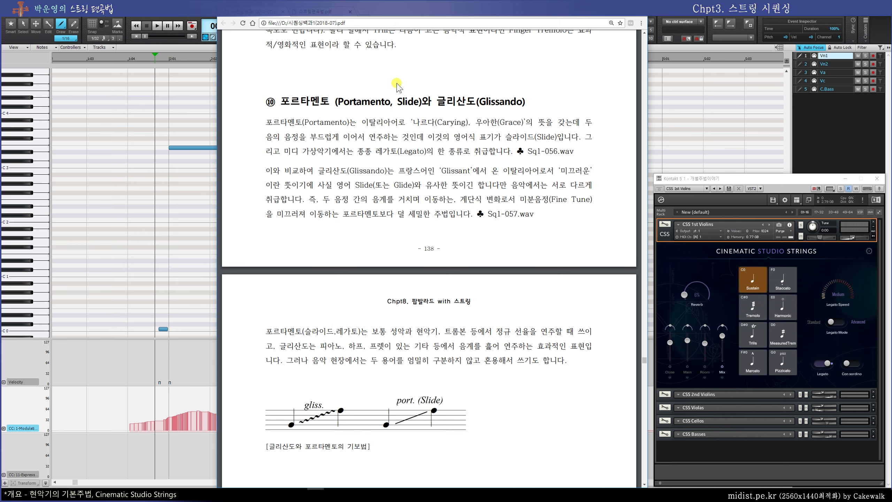
- Highlight the PDF's Portamento (Slide) heading, return to the sequencer, adjust the second and third legato notes' start points, and play the phrase
left_click_drag(387, 102, 419, 98)
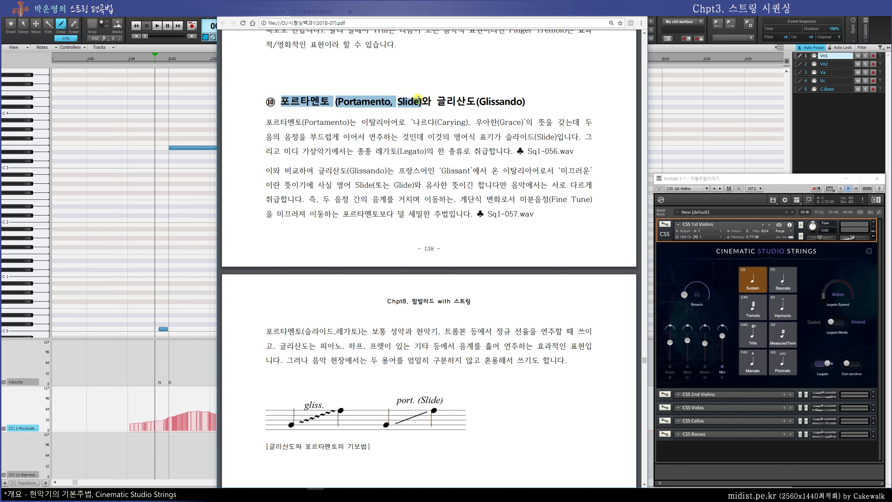
key("alt+Tab")
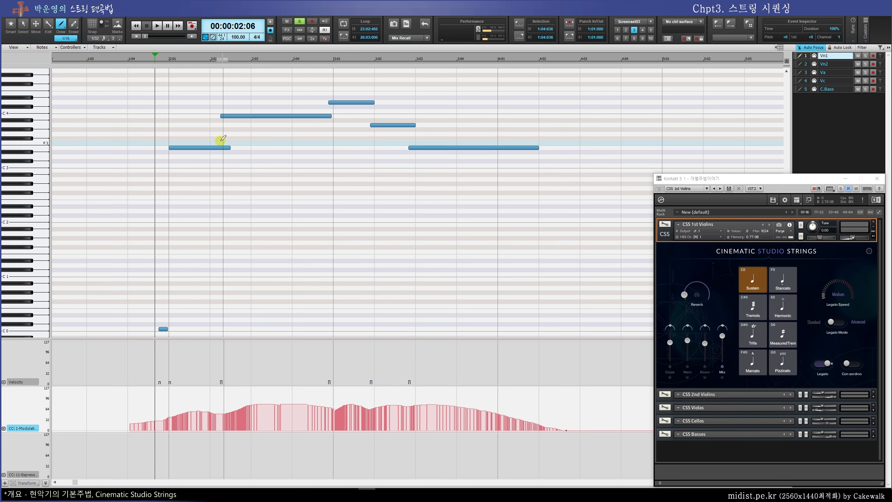
key("F5")
left_click_drag(223, 115, 225, 116)
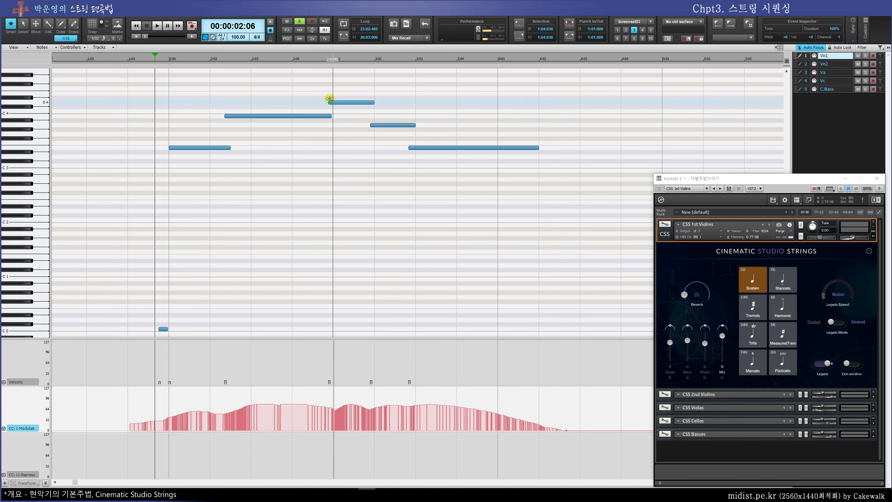
left_click_drag(329, 102, 326, 102)
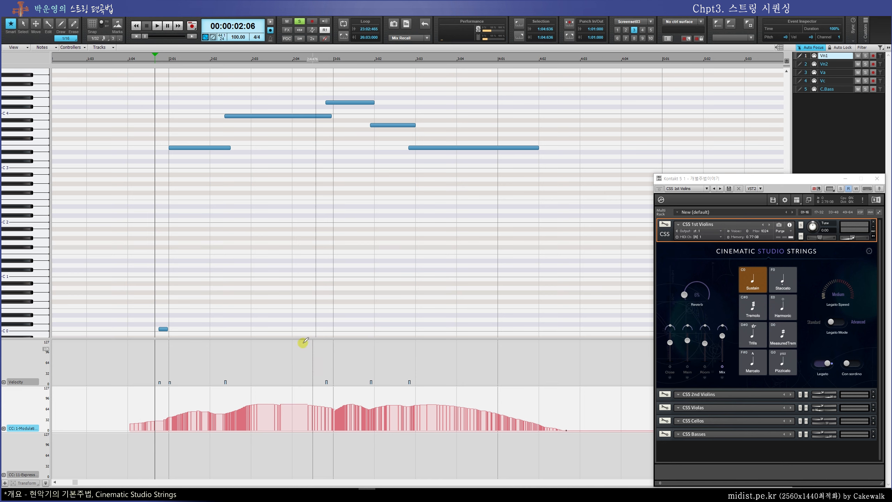
key("space")
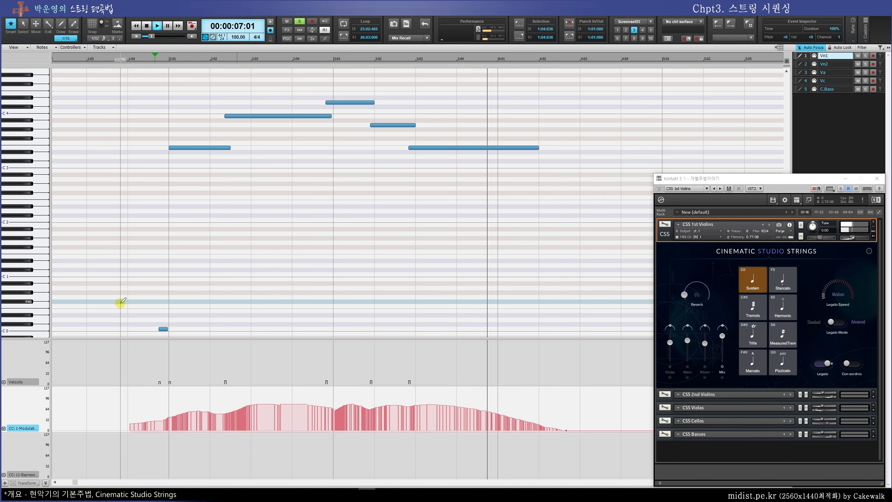
key("space")
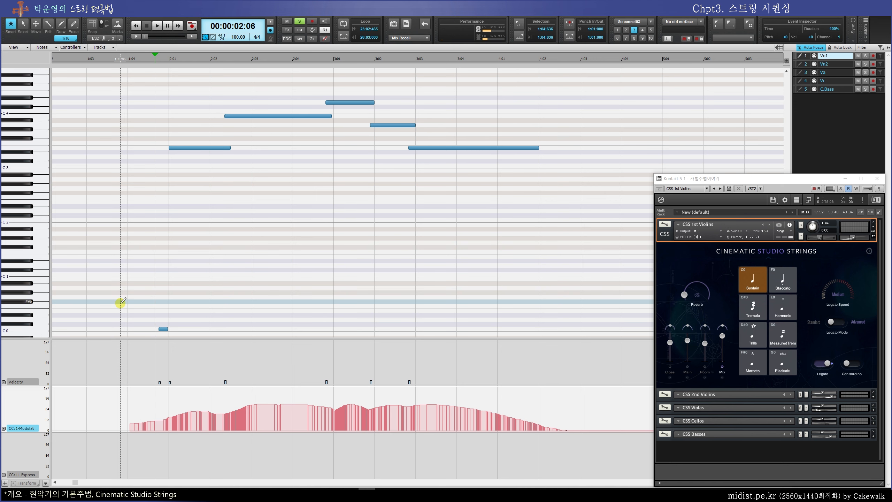
- Raise the second legato note's velocity slightly and replay the phrase to audition the portamento
left_click(225, 381)
key("space")
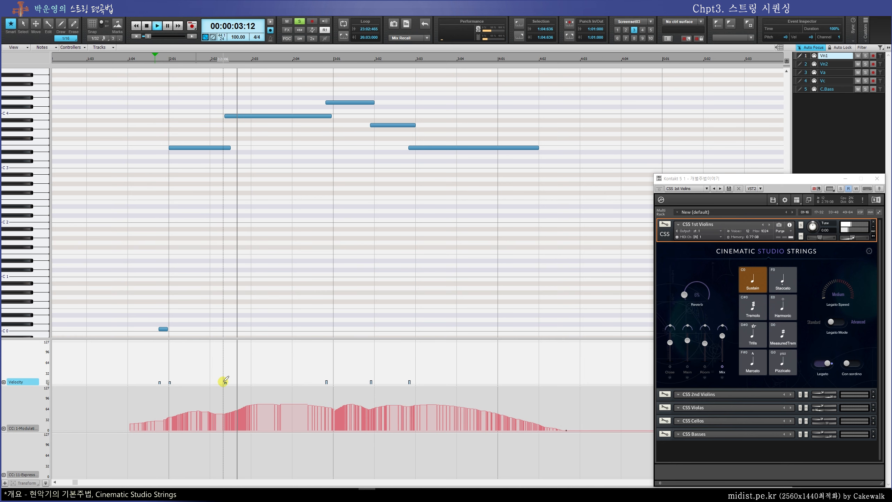
key("space")
left_click_drag(226, 381, 225, 378)
key("space")
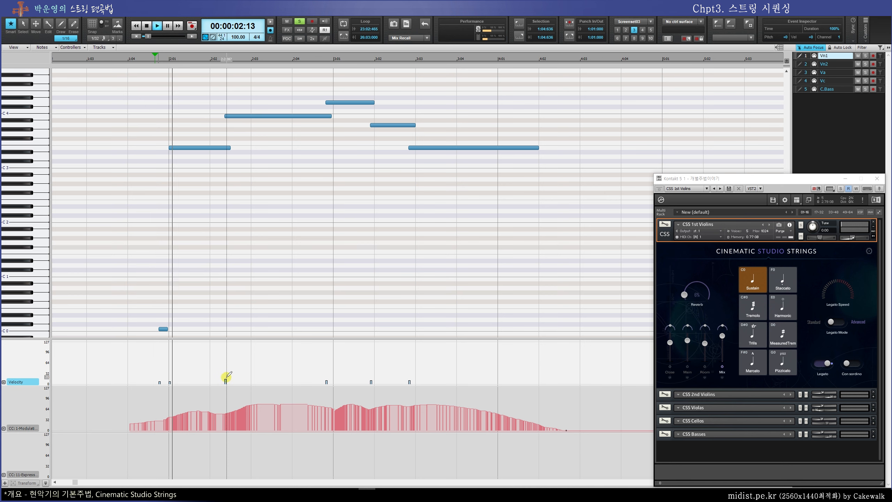
key("space")
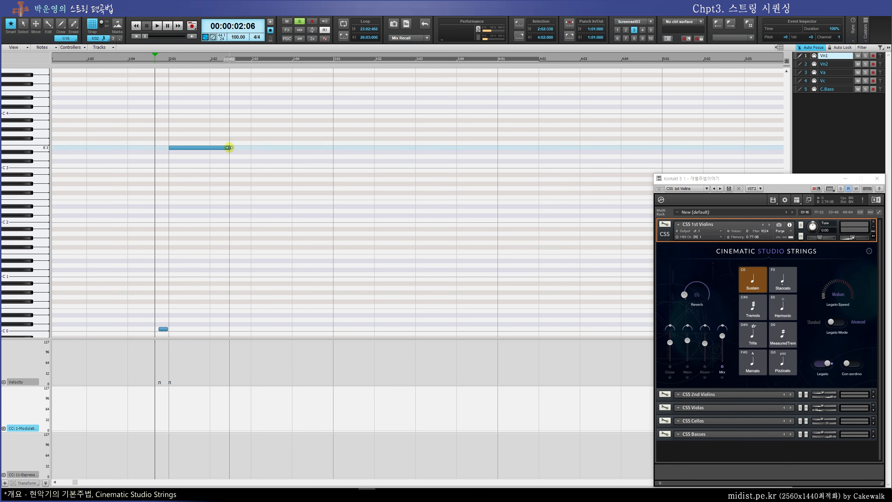
- Shorten the E3 note to one beat and draw a rising run of short F3, G3, G#3 and A#3 notes into a long C4
left_click_drag(228, 147, 210, 148)
left_click(212, 142)
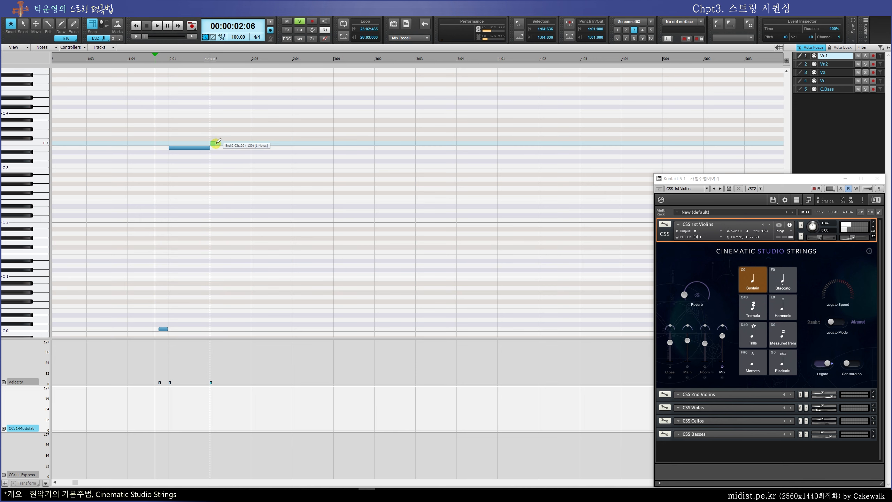
left_click(223, 129)
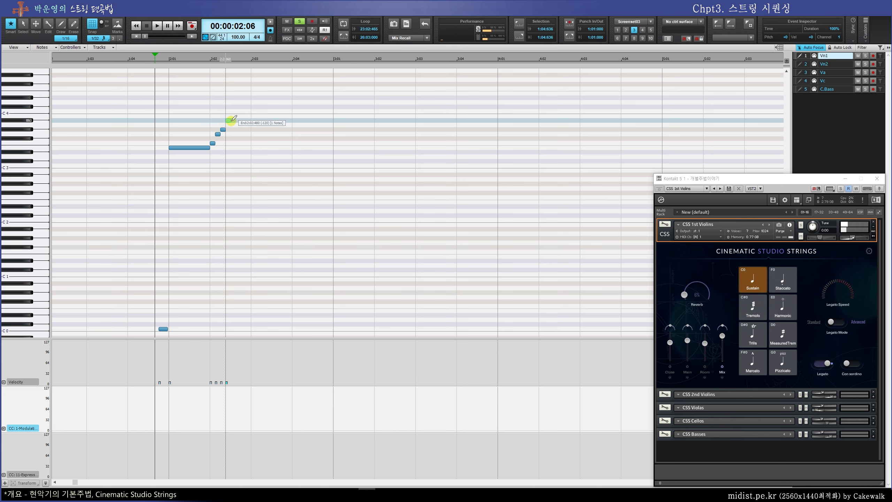
left_click_drag(273, 110, 332, 111)
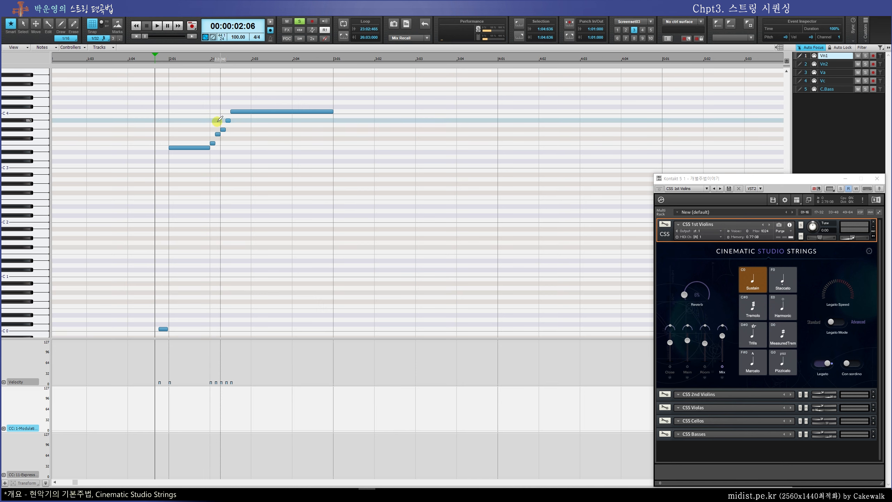
- Raise the velocities of the glissando run and the long C4 to about 100, auditioning the phrase between adjustments
left_click_drag(203, 368, 249, 368)
left_click_drag(164, 368, 245, 363)
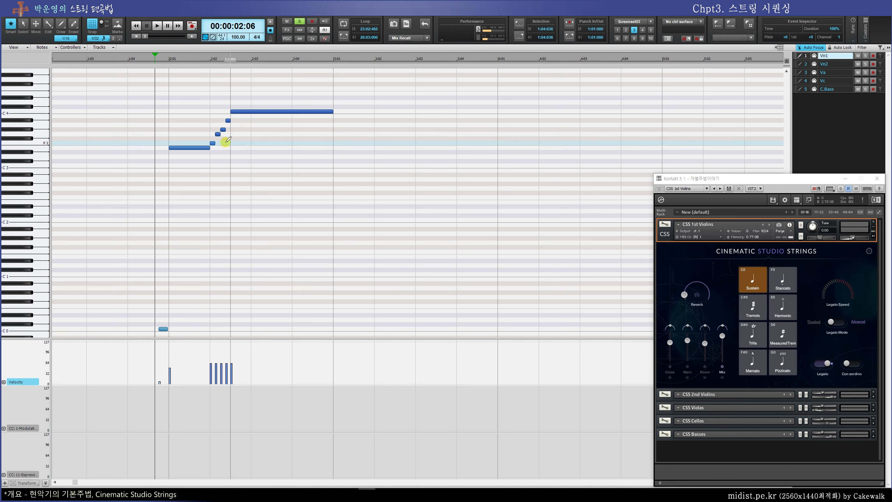
key("space")
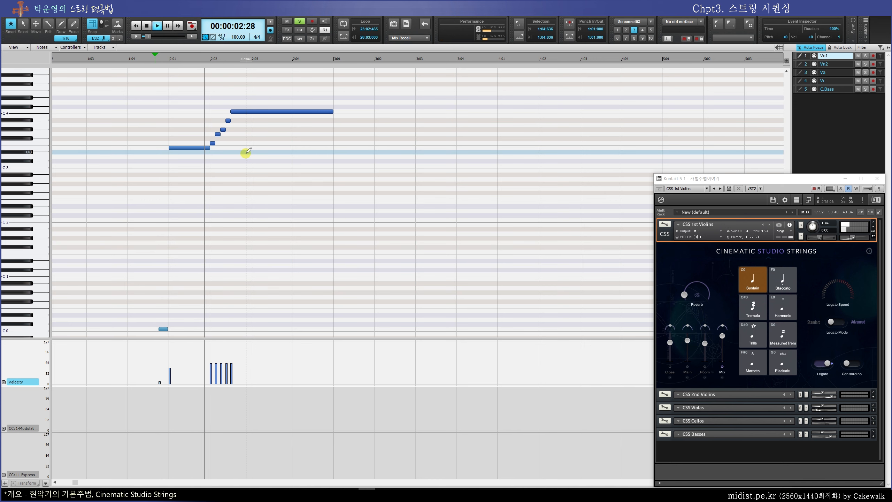
key("space")
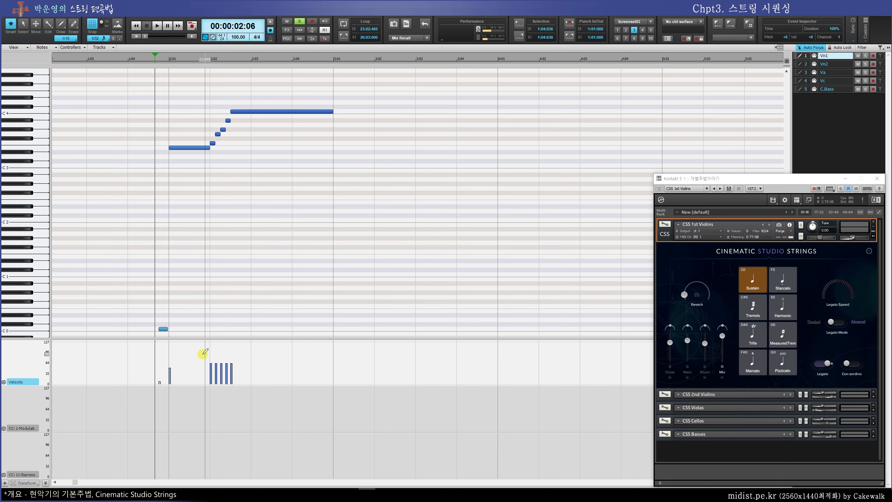
mouse_move(206, 350)
left_mouse_down()
mouse_move(236, 351)
mouse_move(165, 354)
left_mouse_up()
key("space")
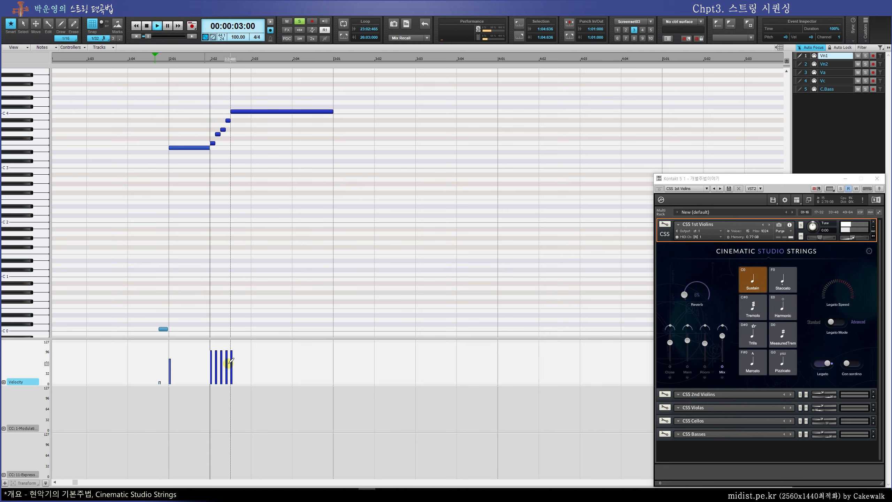
key("space")
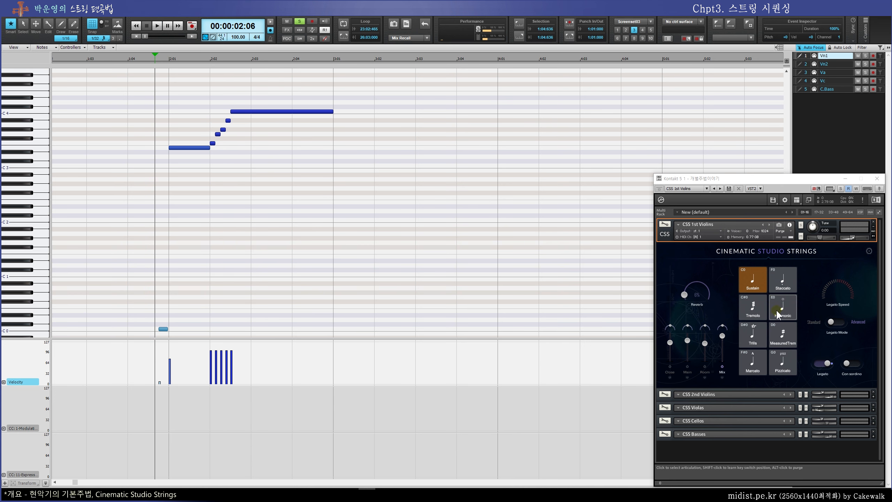
key("space")
key("space")
- Try adding short in-between F#3, A3 and B3 notes to the rising run without snapping, and play the result
key("n")
left_click(215, 139)
left_click_drag(221, 138, 236, 116)
key("space")
key("space")
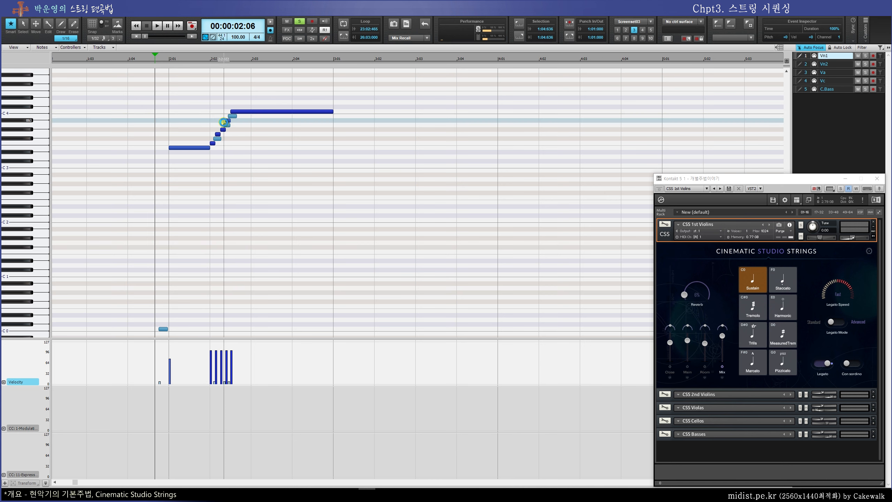
- Undo the three in-between notes added to the run
key("ctrl+z")
key("ctrl+z")
key("ctrl+z")
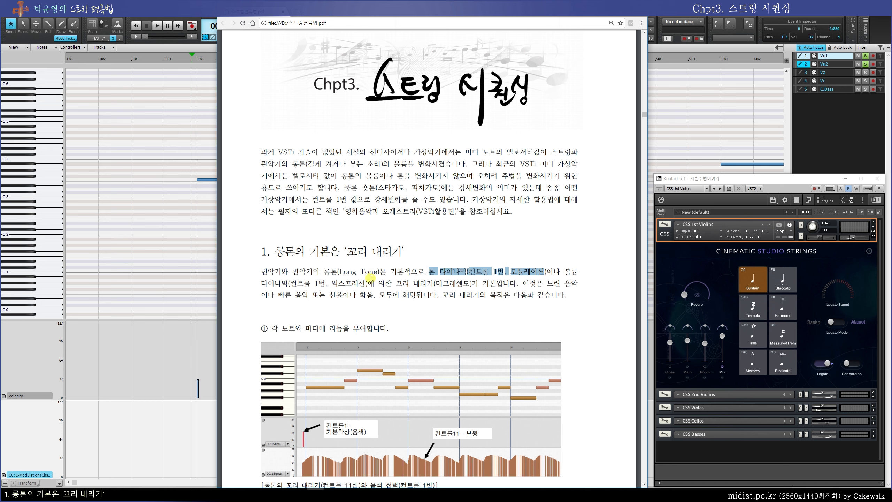
- Highlight the PDF's Expression controller text, then draw a rising and falling CC1 modulation curve under the long note and play it
left_click_drag(365, 281, 300, 282)
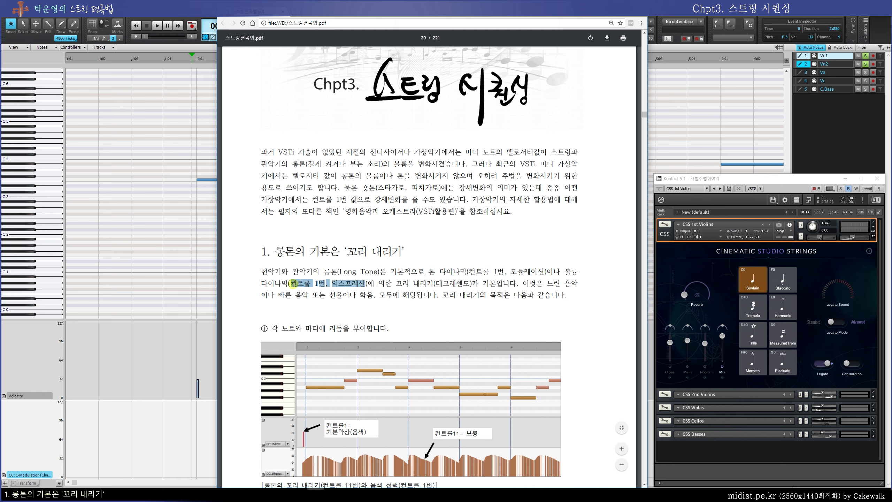
left_click(15, 472)
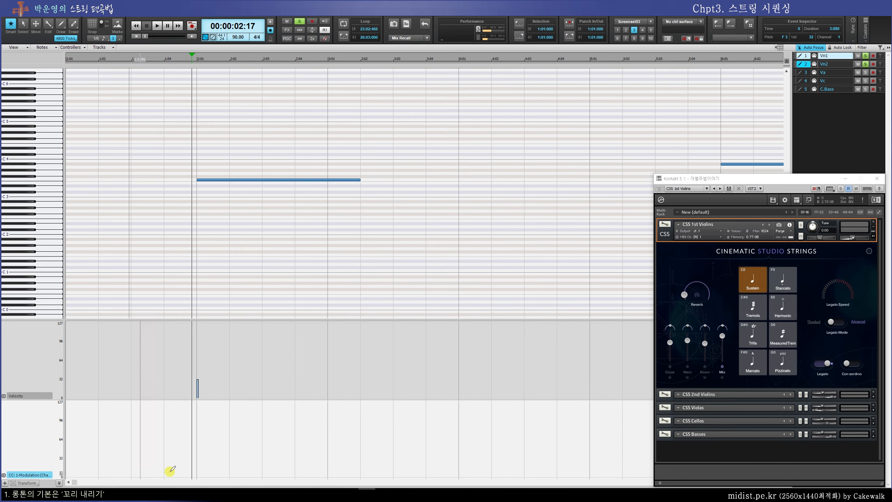
mouse_move(189, 468)
left_mouse_down()
mouse_move(249, 435)
mouse_move(325, 454)
mouse_move(362, 474)
left_mouse_up()
key("space")
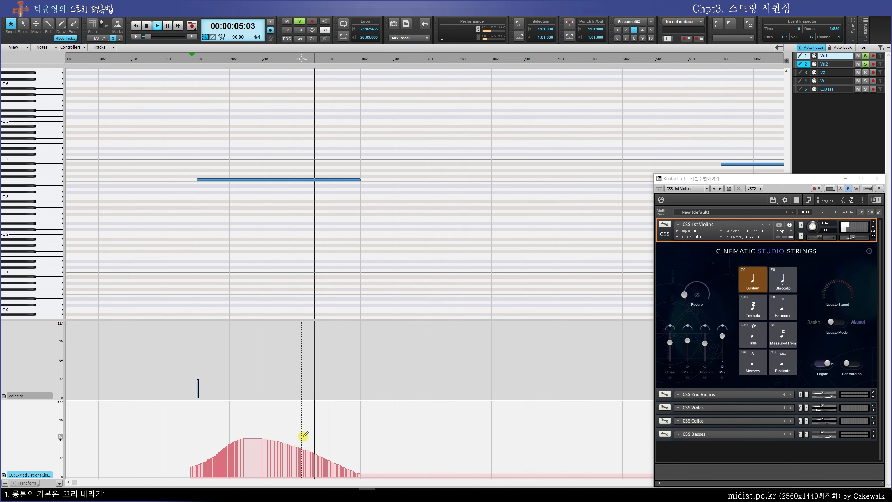
key("space")
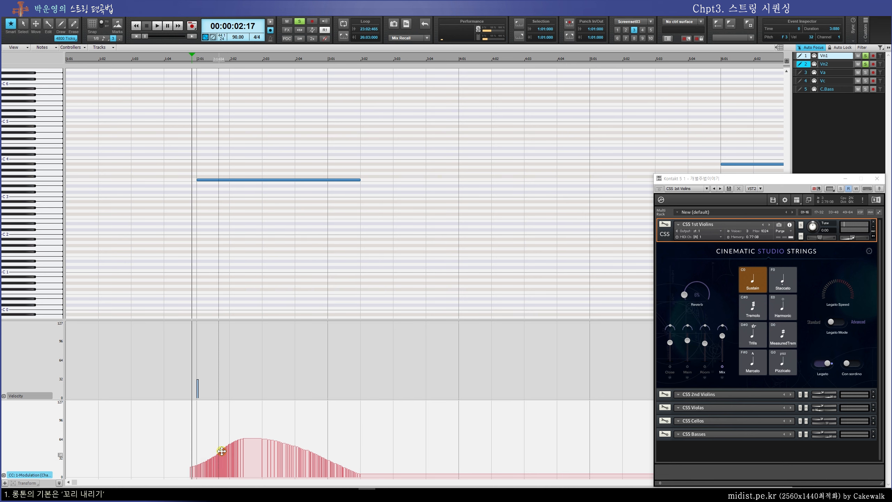
- Level the modulation under the long note at about 64 and add a Control 11 expression lane for Channel 1
left_click(11, 473)
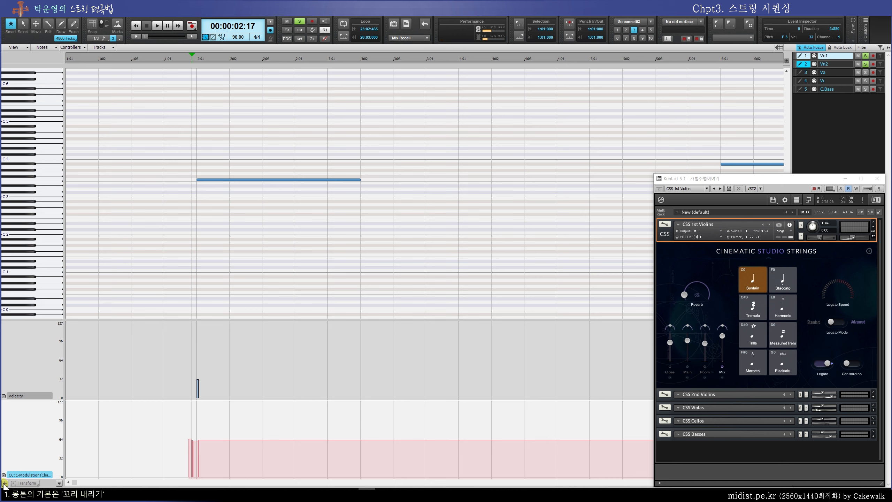
left_click(5, 484)
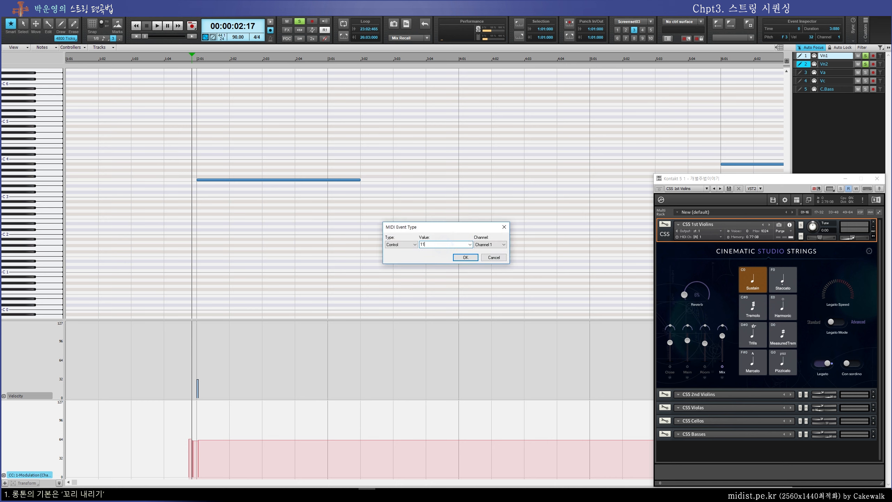
type("11")
left_click(464, 258)
- Draw an expression curve that swells and fades under the long note, and play it
mouse_move(180, 415)
left_mouse_down()
mouse_move(253, 387)
mouse_move(354, 417)
left_mouse_up()
key("space")
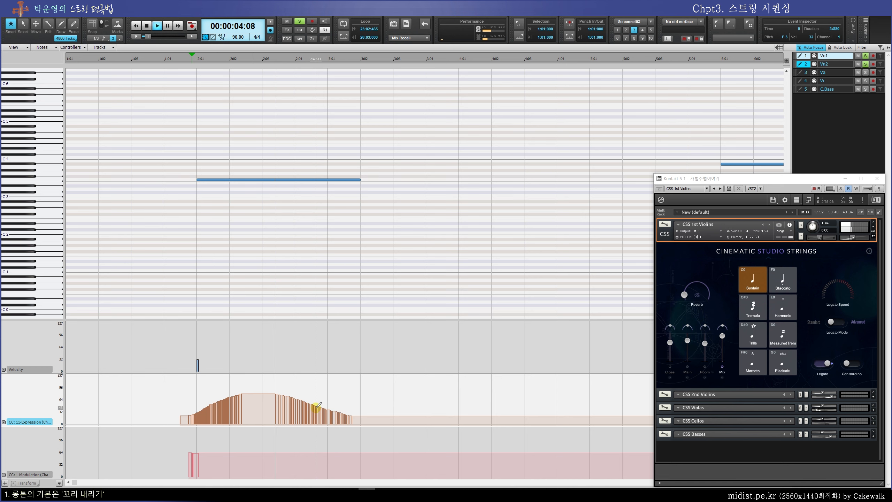
key("space")
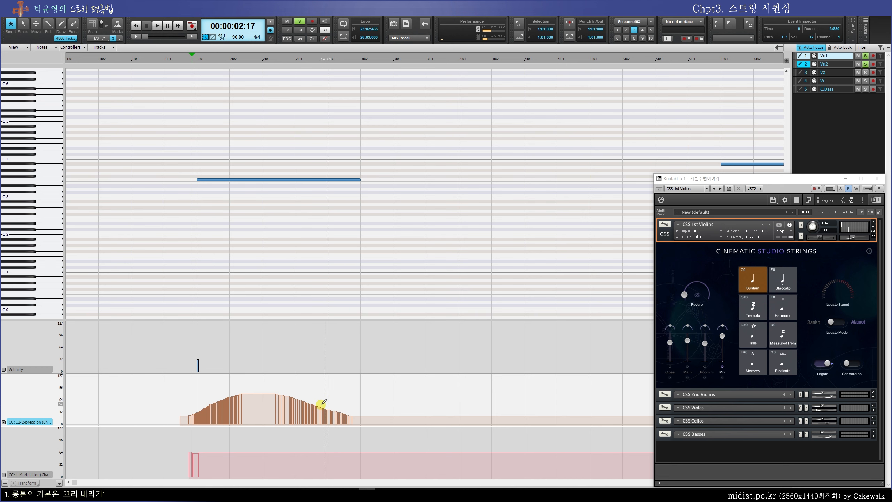
- Level the expression at about 80 under the long note, draw a modulation curve that swells and fades, and play it
mouse_move(175, 420)
left_mouse_down()
mouse_move(228, 390)
mouse_move(274, 382)
mouse_move(383, 416)
left_mouse_up()
key("space")
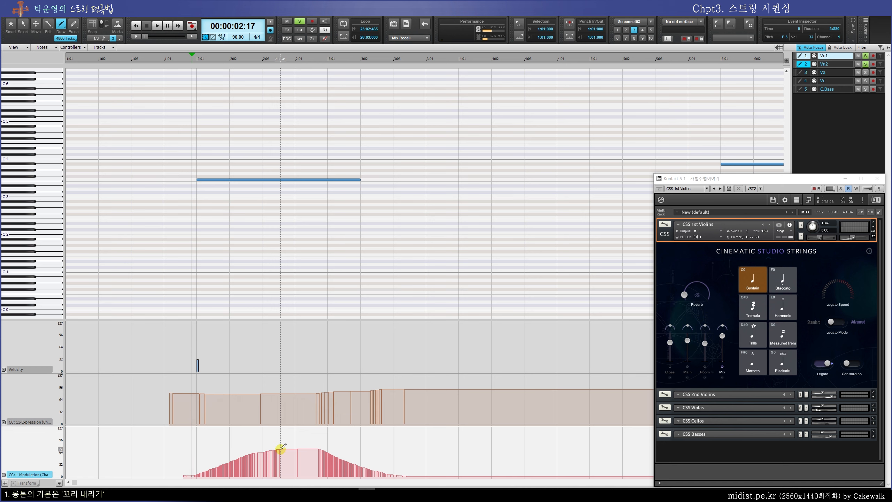
left_click_drag(281, 449, 426, 477)
key("space")
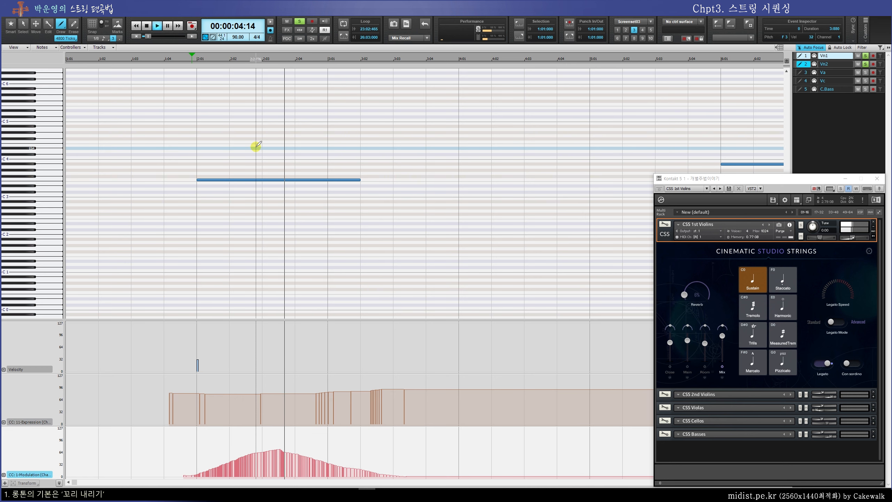
key("space")
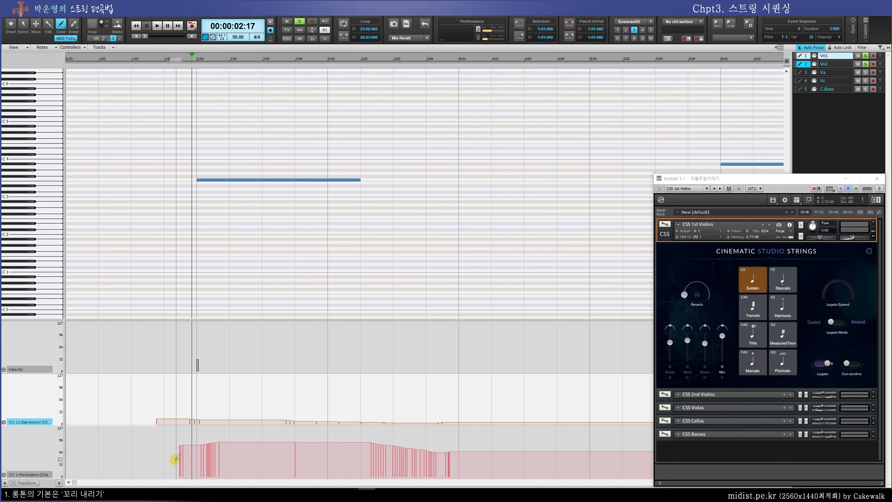
- Redraw the modulation curve under the long note so that it rises from a low start
left_click_drag(172, 463, 345, 446)
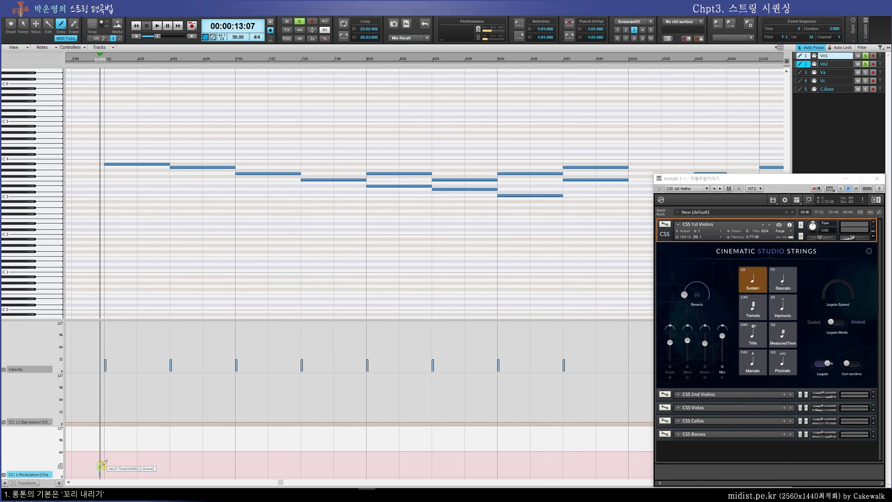
- Draw a modulation swell under each of the two bar 6 notes, set the expression to about 80, and play them
mouse_move(100, 465)
left_mouse_down()
mouse_move(224, 456)
mouse_move(237, 464)
left_mouse_up()
left_click_drag(99, 393, 117, 391)
key("space")
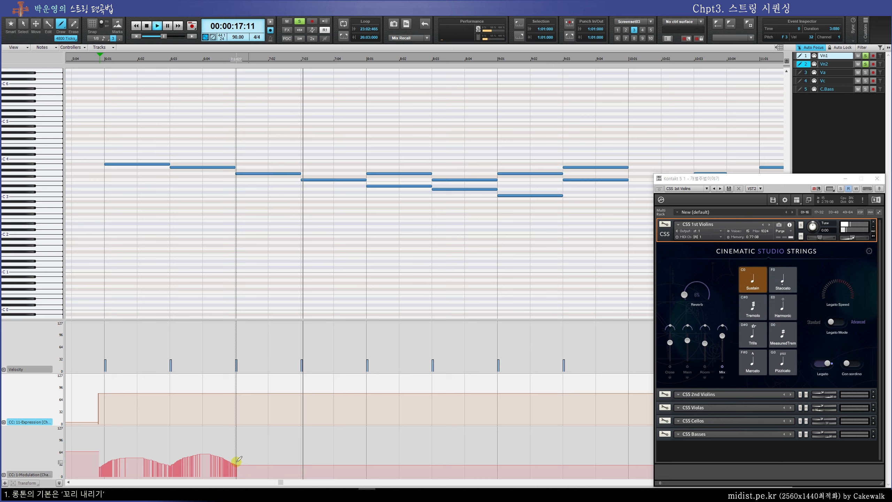
key("space")
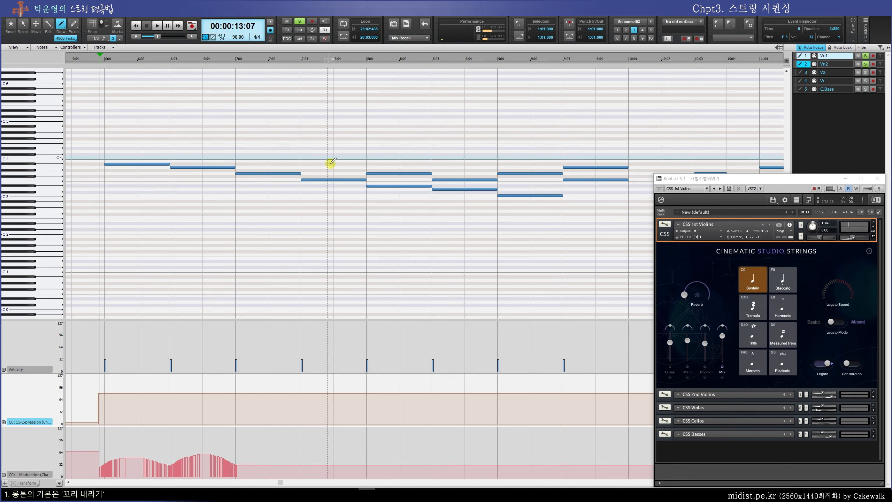
- Continue the modulation swells note by note through bars 7 and 8, and play the phrase
left_click_drag(234, 461, 497, 464)
key("space")
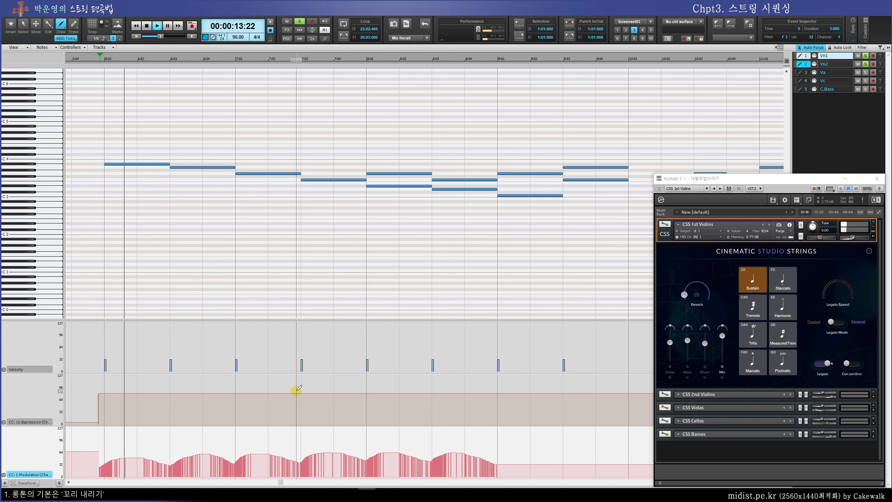
key("space")
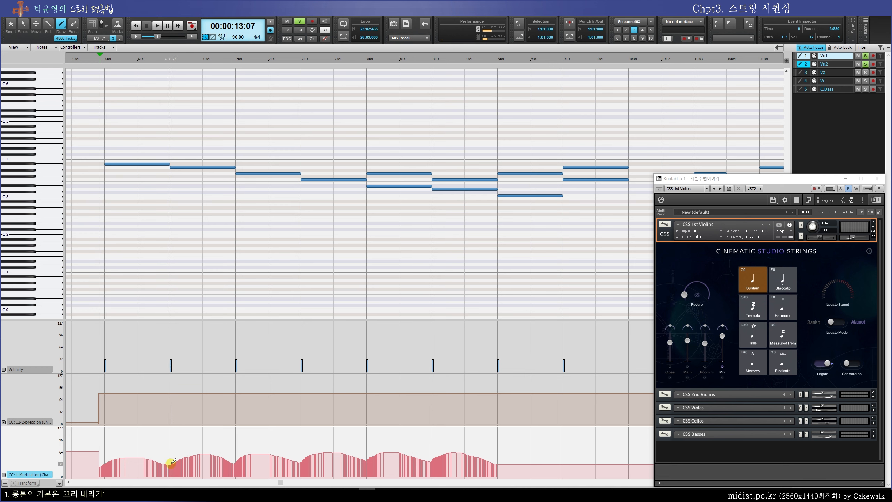
- Redraw the second note's modulation swell with a quicker rise and gradual fall, and play the phrase
left_click_drag(171, 463, 235, 463)
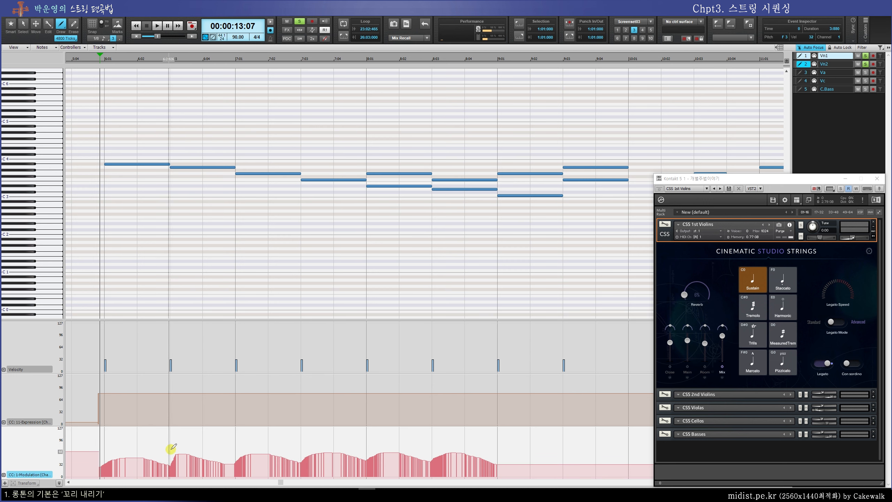
key("space")
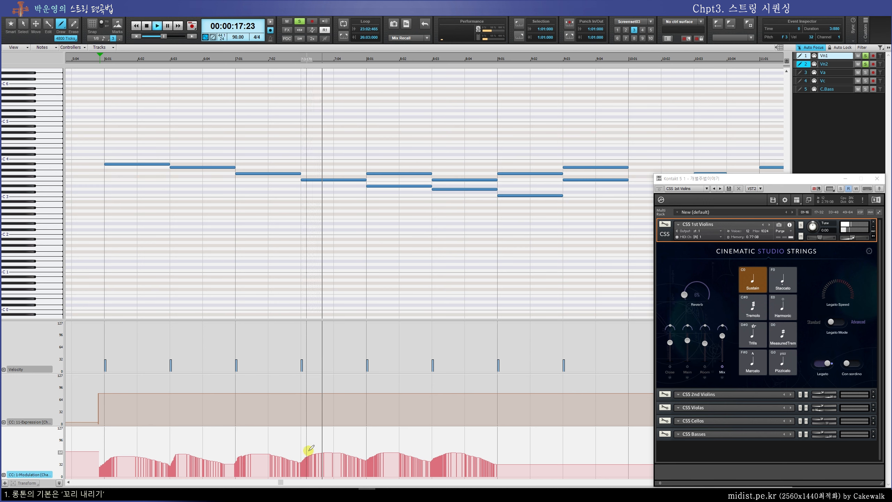
key("space")
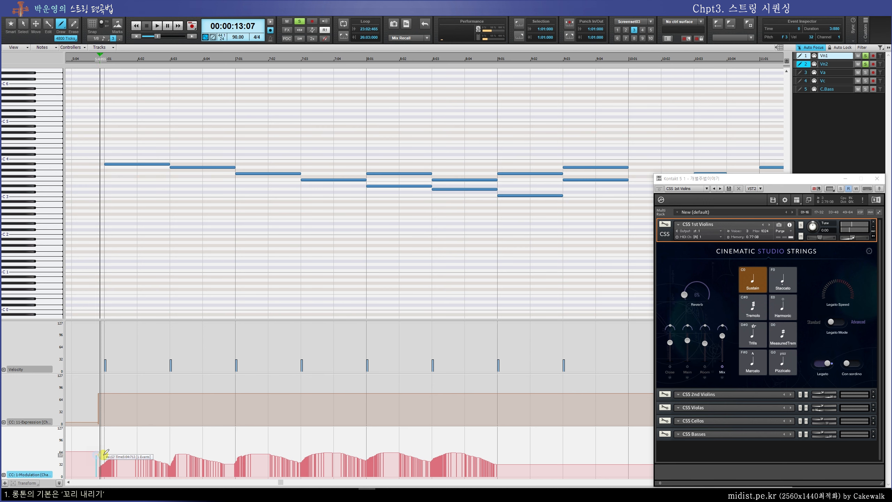
- Try a nearly flat modulation level of about 64 across the phrase, play it, and undo the change
left_click_drag(451, 451, 521, 460)
key("space")
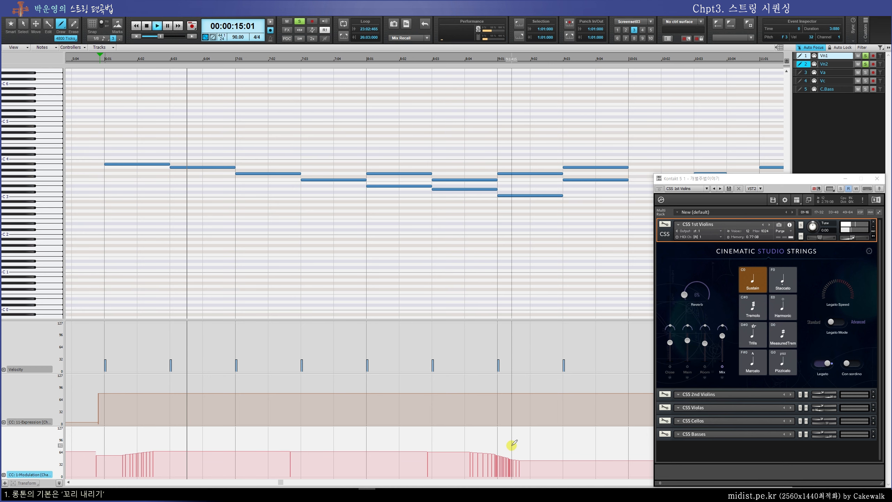
key("space")
key("ctrl+z")
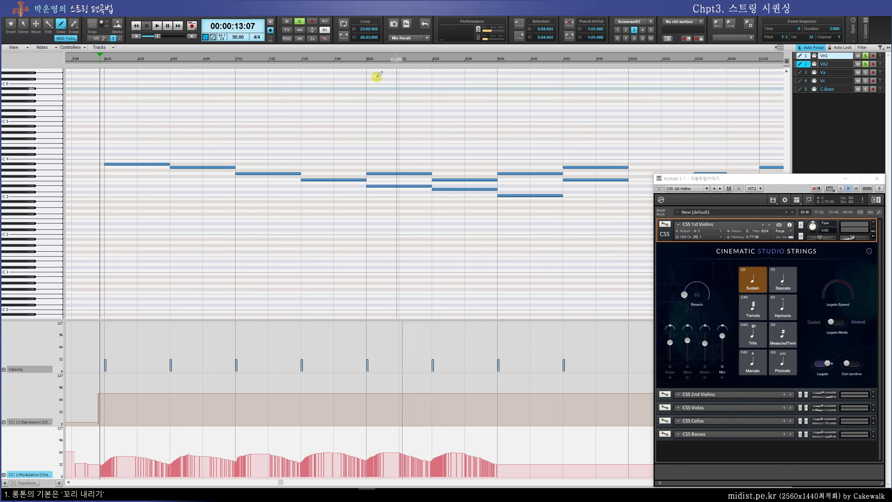
- Play the phrase from just before bar 8, where the two-note harmony begins
left_click(360, 58)
key("space")
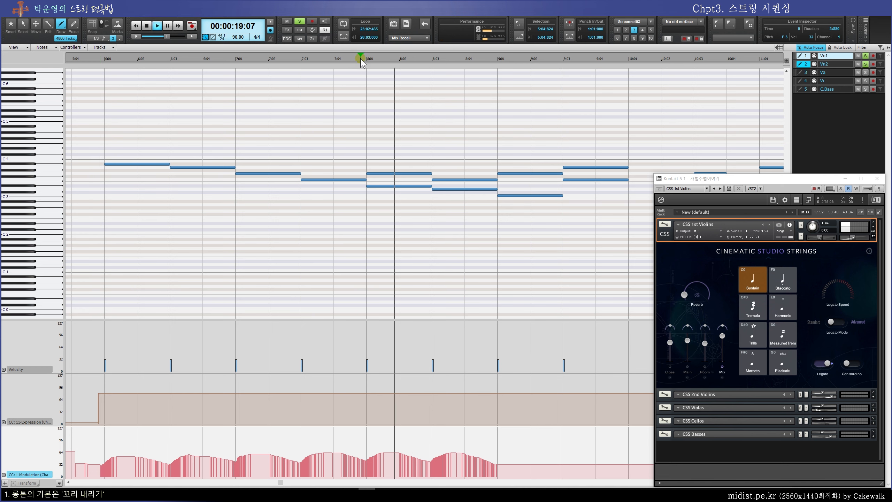
key("space")
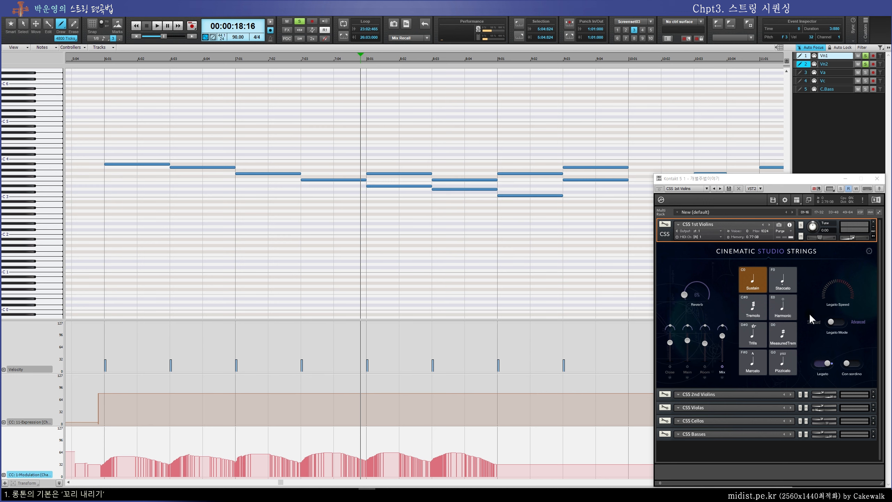
- Select the upper and lower notes of the harmony at bar 8 in turn, and clear the selection
key("F5")
left_click_drag(323, 166, 342, 165)
left_click(390, 173)
left_click(369, 186)
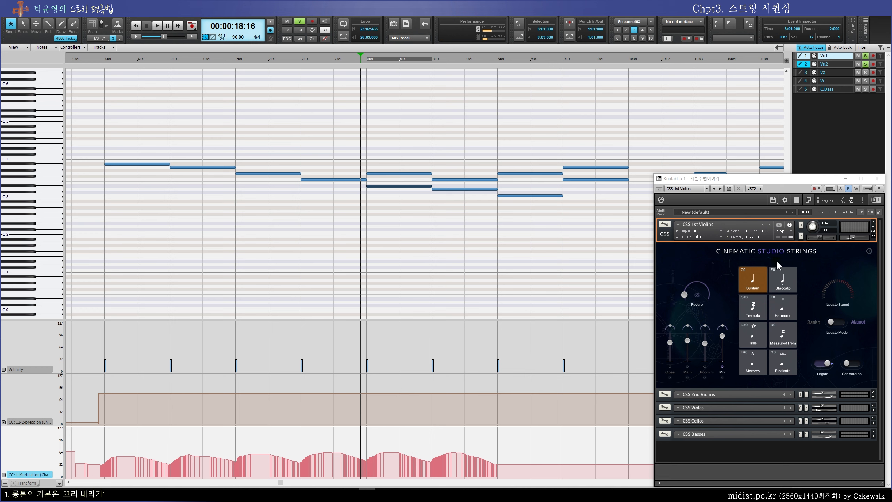
left_click(392, 211)
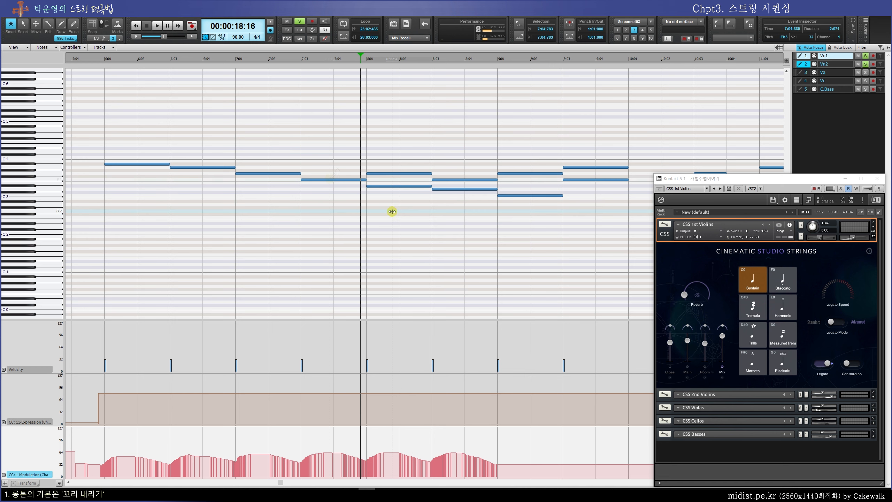
- Turn Legato off for the CSS 1st Violins, play the harmony from bar 8, and return the playhead to just before bar 6
left_click(828, 364)
key("space")
key("space")
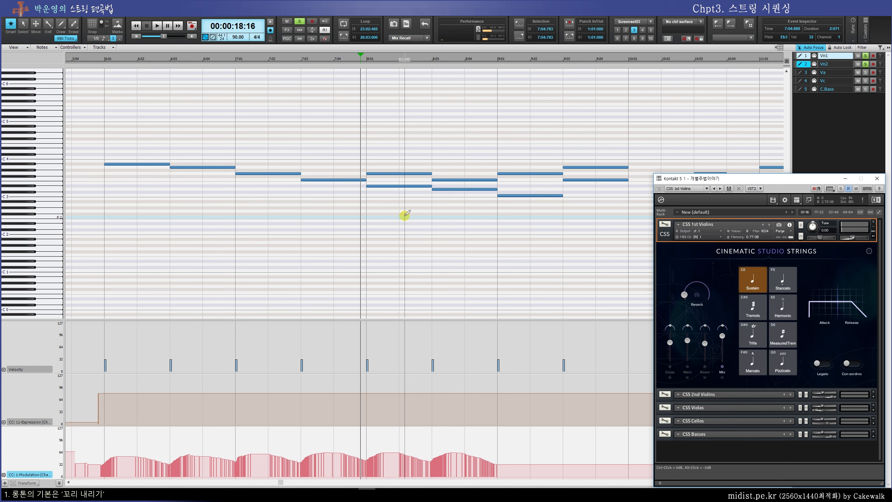
left_click(97, 57)
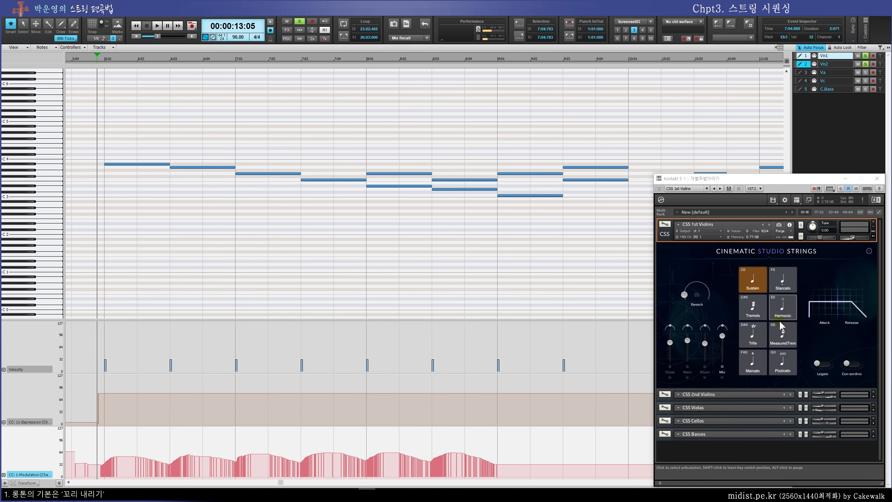
left_click(817, 364)
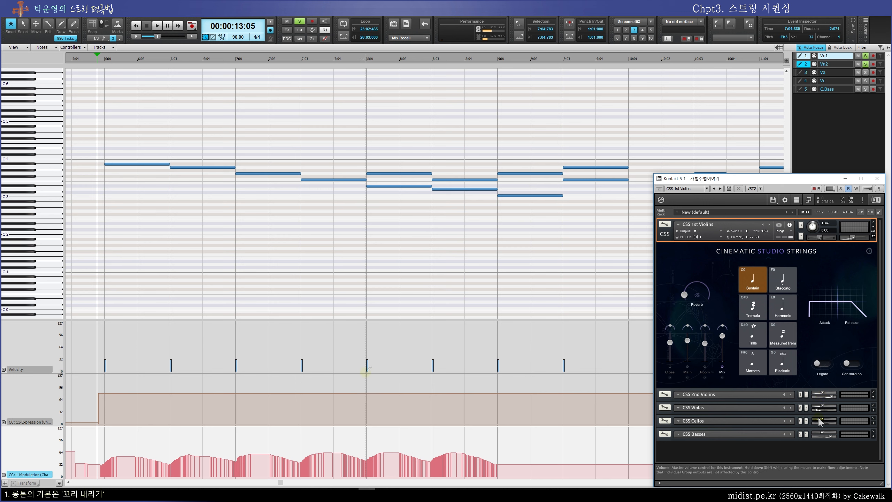
- Add a controller lane for Control 58 on Channel 1
left_click(5, 483)
double_click(439, 244)
type("5")
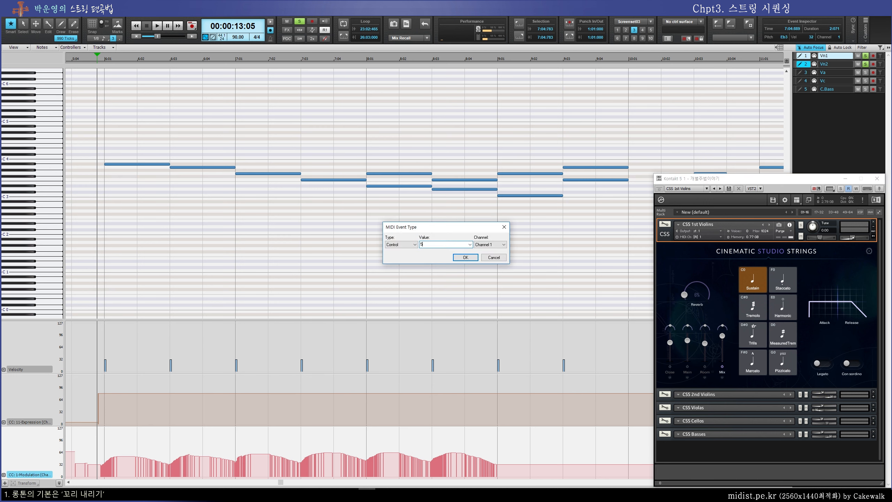
type("8")
key("Return")
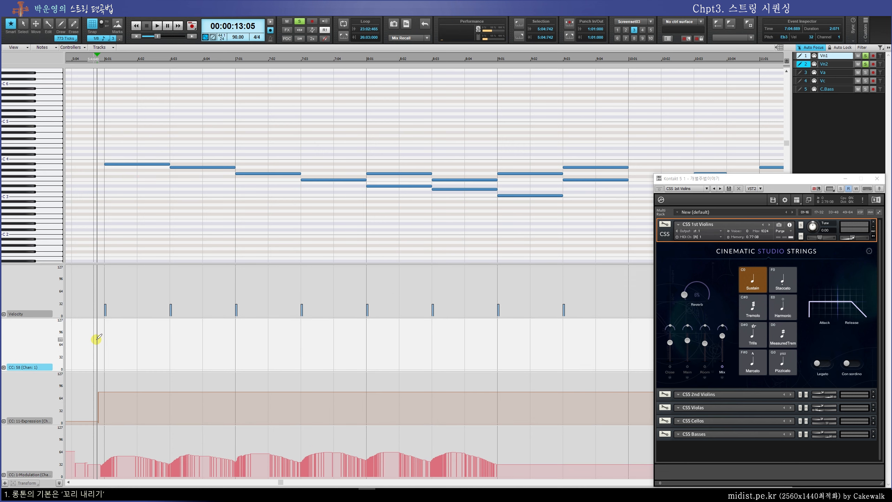
- Insert a CC58 value just before bar 6 and a slightly higher one just before bar 8 to switch legato, and play the phrase
left_click(97, 338)
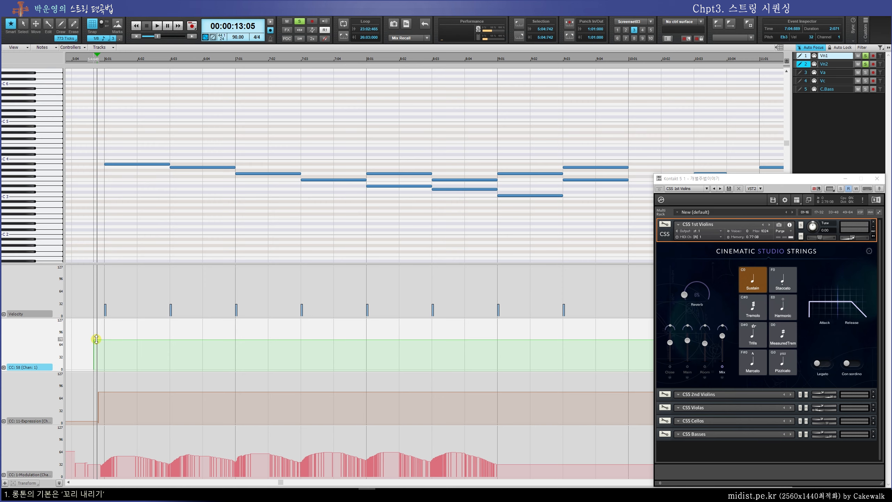
left_click(363, 337)
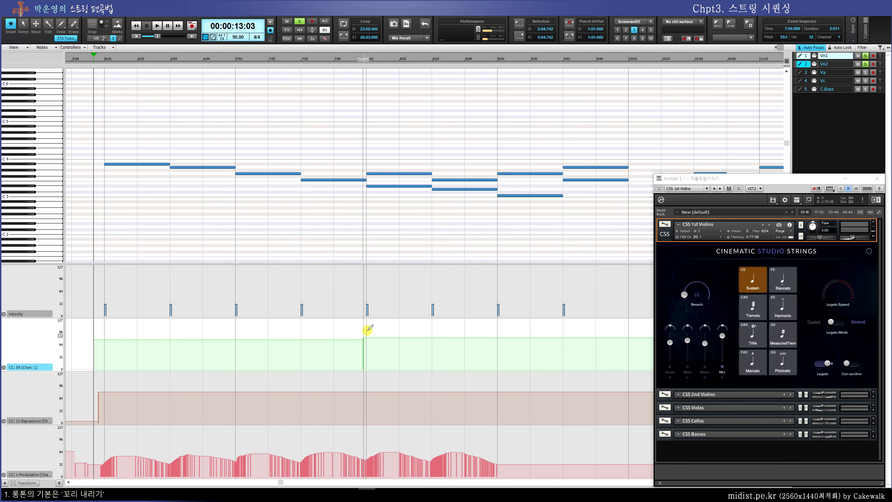
key("space")
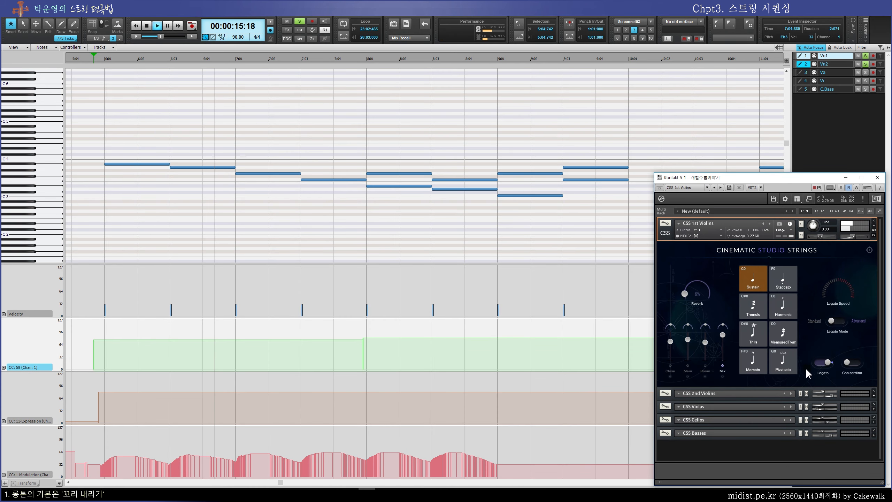
left_click(826, 363)
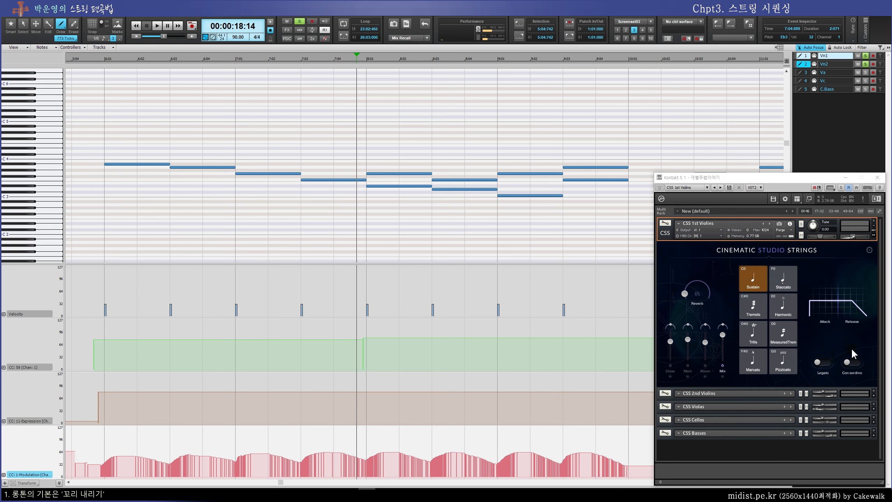
- Add a controller lane for Control 2 (Breath) on Channel 1
left_click(4, 484)
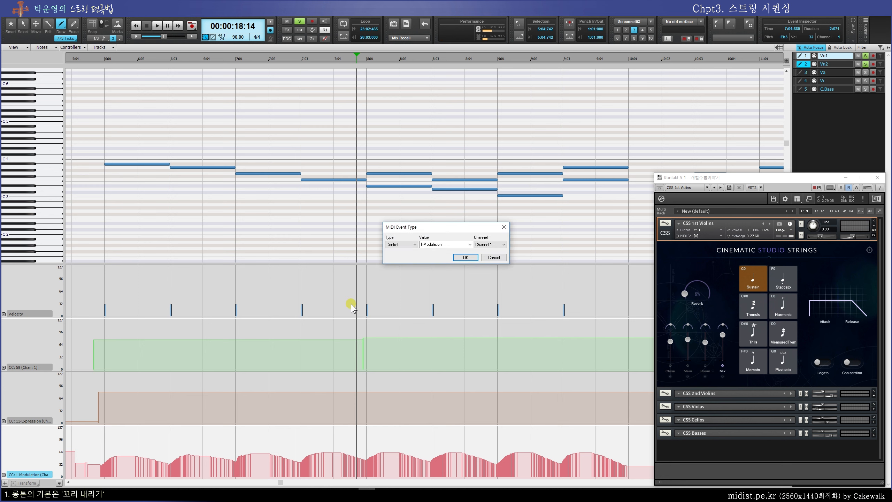
left_click(439, 244)
type("2")
left_click(465, 257)
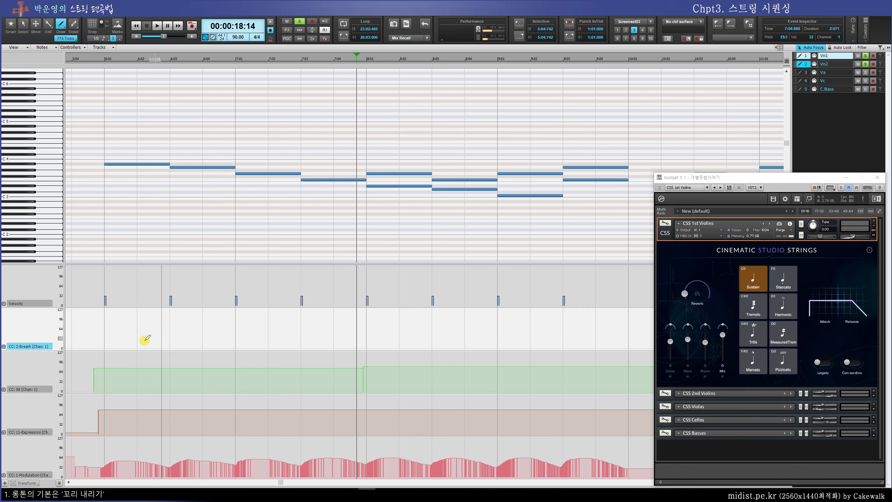
- Try a short CC2 fall to near zero just before bar 6, and play the phrase with minimal vibrato
left_click_drag(93, 337, 109, 346)
left_click(97, 59)
key("space")
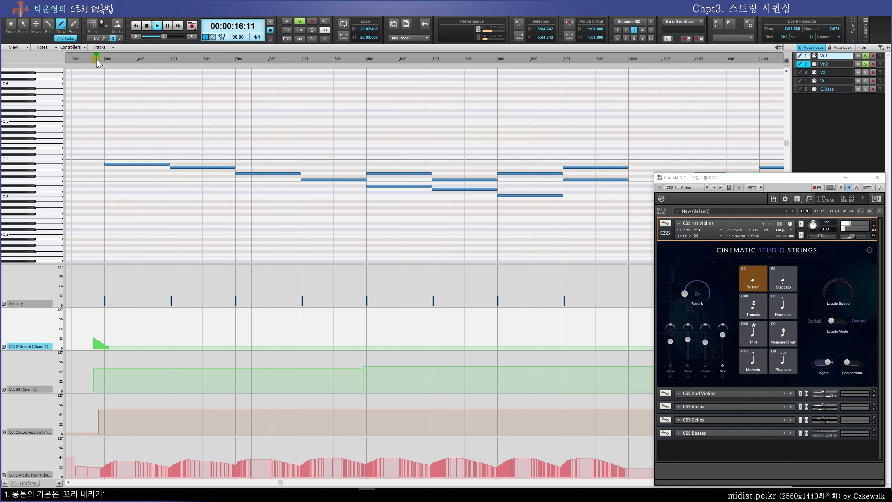
key("space")
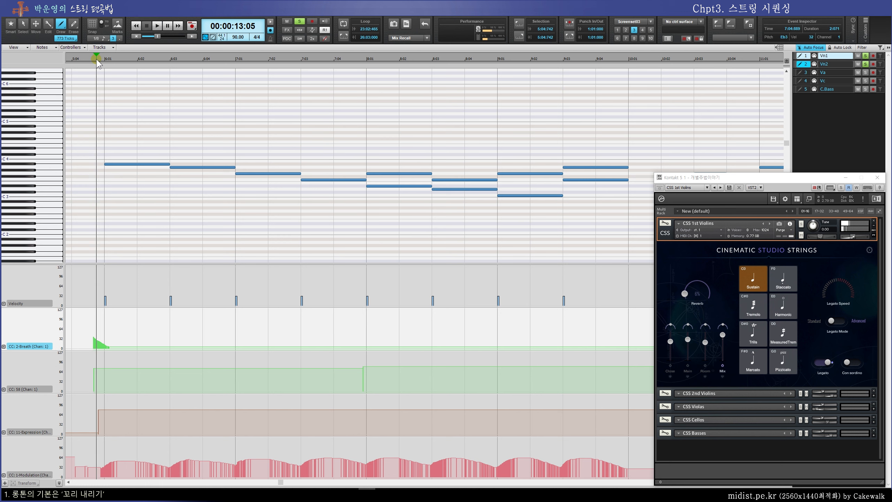
- Draw a CC2 swell under each of the two bar 6 notes, and play them
mouse_move(93, 342)
left_mouse_down()
mouse_move(127, 312)
mouse_move(171, 333)
mouse_move(235, 331)
left_mouse_up()
key("space")
key("space")
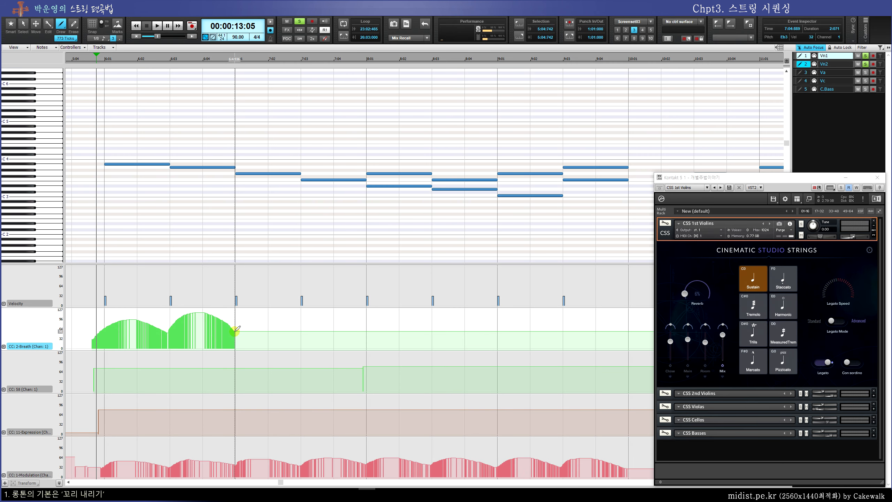
- Redraw the first note's CC2 swell with an earlier, more gradual rise, and play the phrase
mouse_move(85, 339)
left_mouse_down()
mouse_move(139, 317)
mouse_move(169, 329)
left_mouse_up()
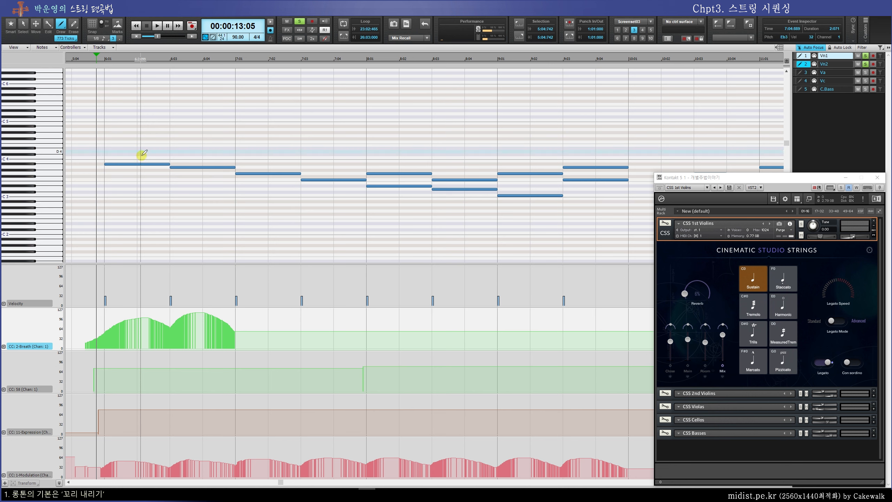
key("space")
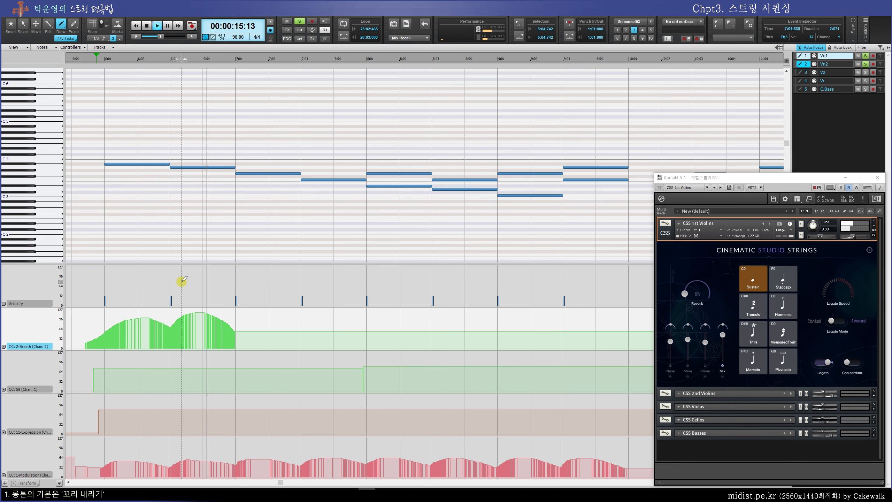
key("space")
- Continue the CC2 swells under every note from bar 7 to the end of bar 9, and play the whole phrase
mouse_move(237, 327)
left_mouse_down()
mouse_move(526, 318)
mouse_move(561, 328)
mouse_move(576, 318)
mouse_move(630, 331)
left_mouse_up()
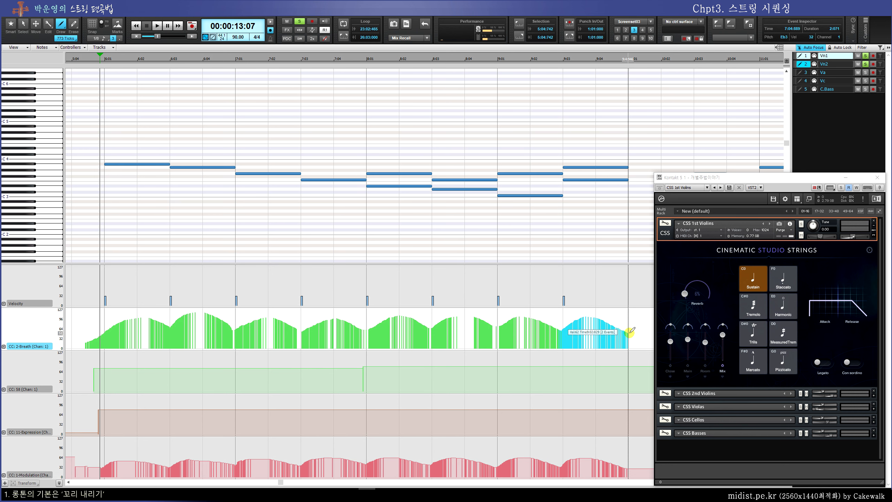
left_click_drag(631, 330, 628, 331)
key("space")
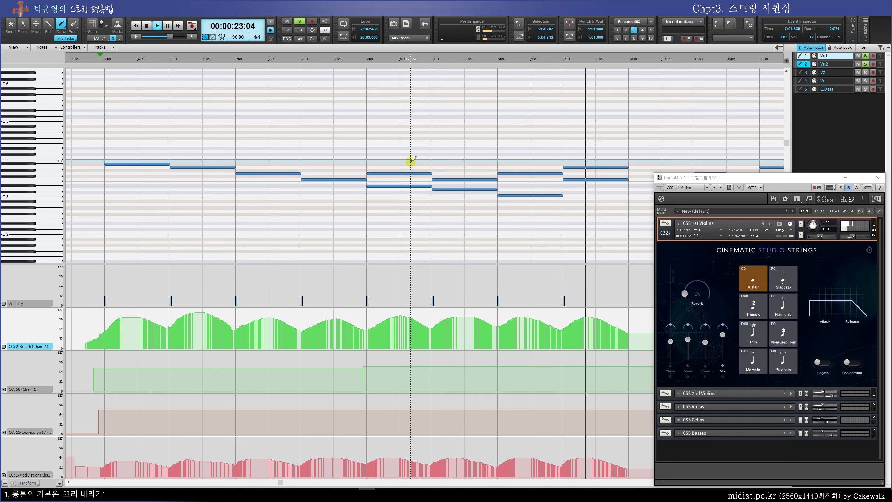
key("space")
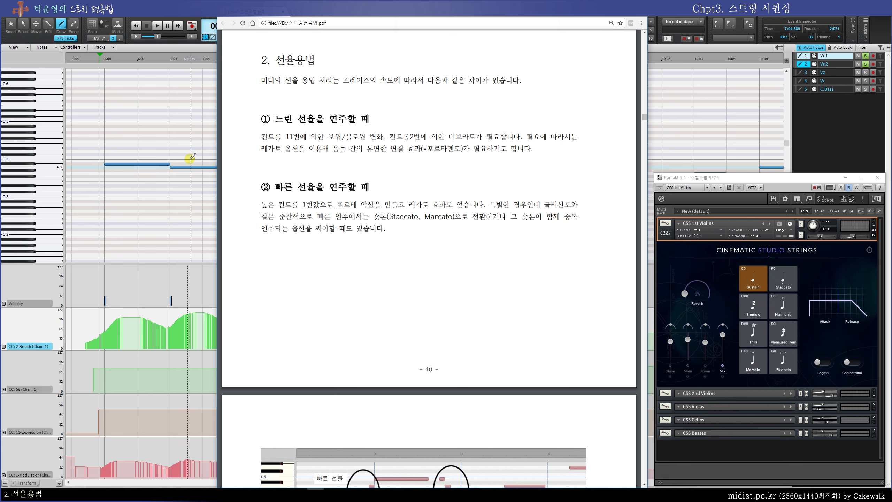
- Highlight the PDF's slow-melody text on Control 11 bowing changes and Control 2 vibrato
left_click_drag(261, 138, 363, 137)
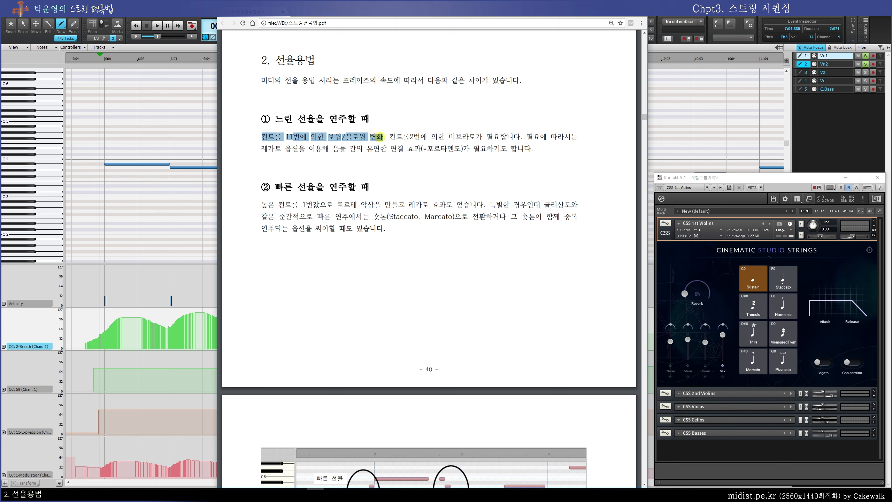
left_click_drag(391, 137, 473, 140)
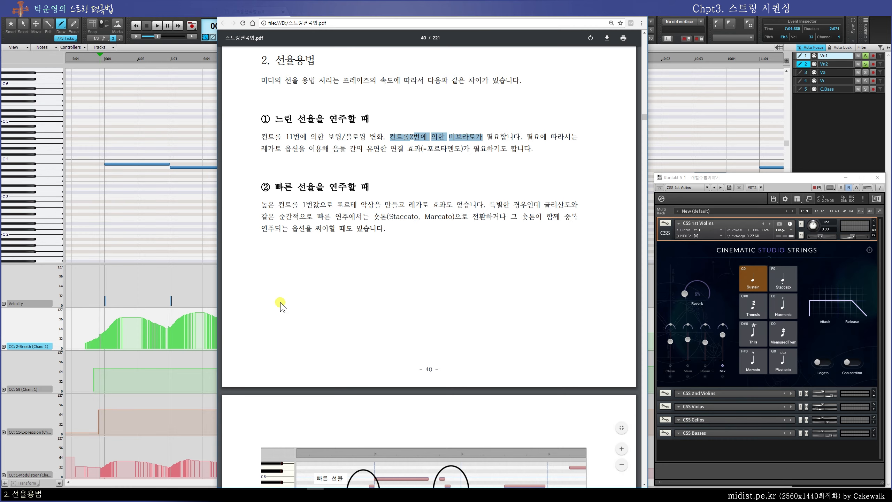
- Highlight the PDF's fast-melody heading, view its figure, and examine the velocities of the fast runs in the example project
left_click_drag(276, 186, 315, 185)
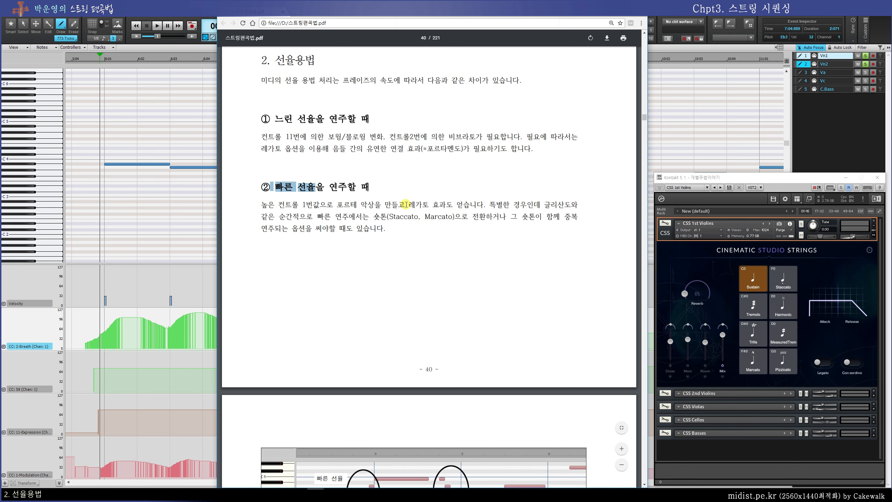
scroll(385, 202, "down", 3)
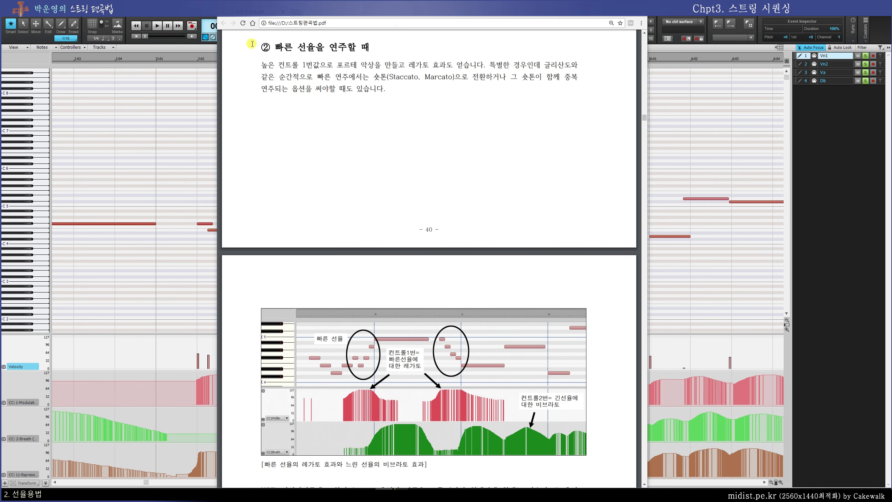
key("alt+Tab")
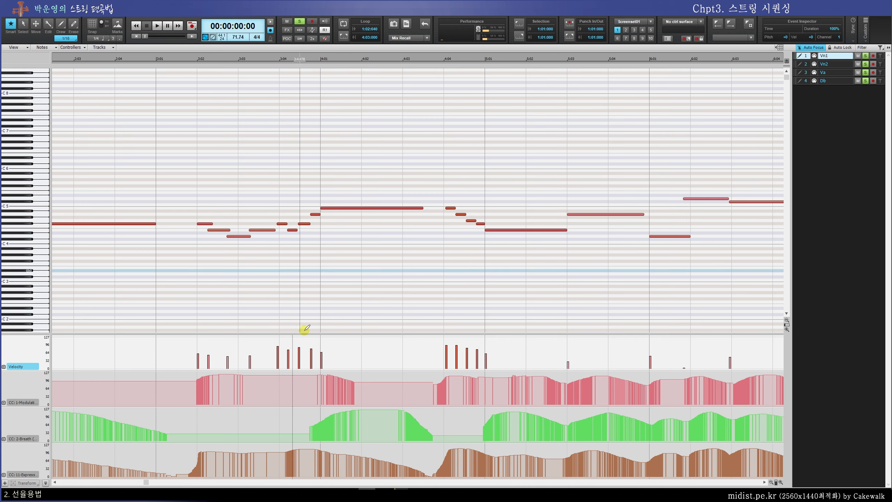
left_click_drag(274, 343, 317, 348)
left_click_drag(461, 345, 478, 346)
left_click(482, 349)
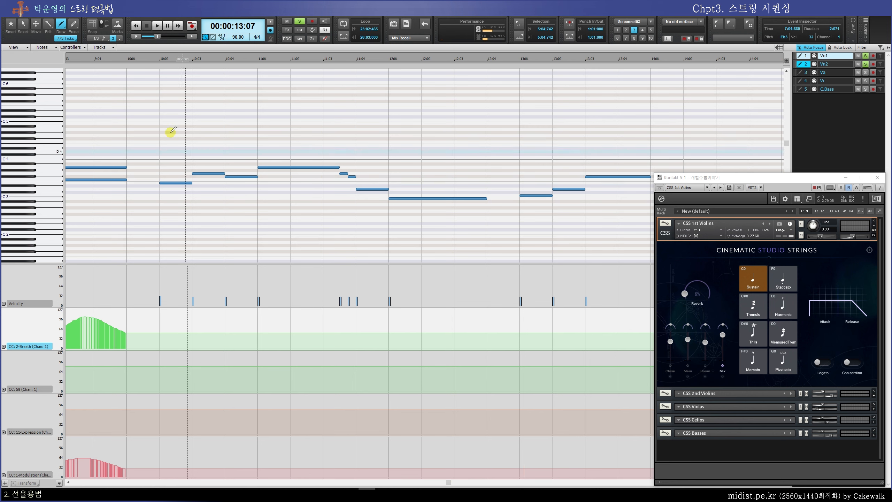
- Draw a CC1 modulation swell over bar 11's long note, extend it with a peak over the short notes, and play the phrase
left_click(150, 58)
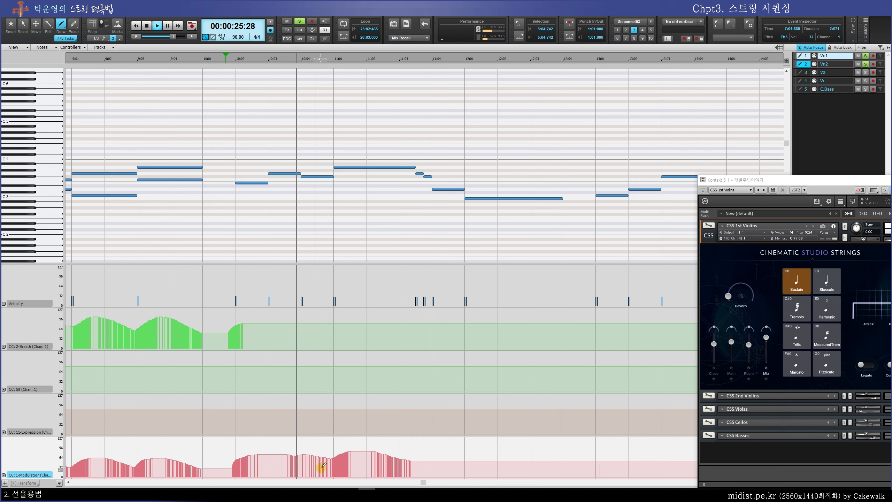
mouse_move(331, 456)
left_mouse_down()
mouse_move(358, 446)
mouse_move(420, 456)
left_mouse_up()
key("space")
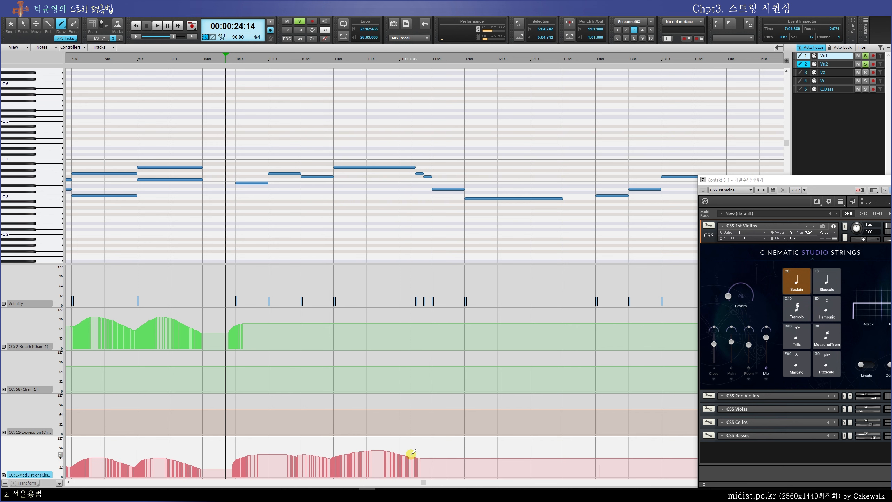
mouse_move(411, 456)
left_mouse_down()
mouse_move(442, 454)
mouse_move(429, 455)
left_mouse_up()
key("space")
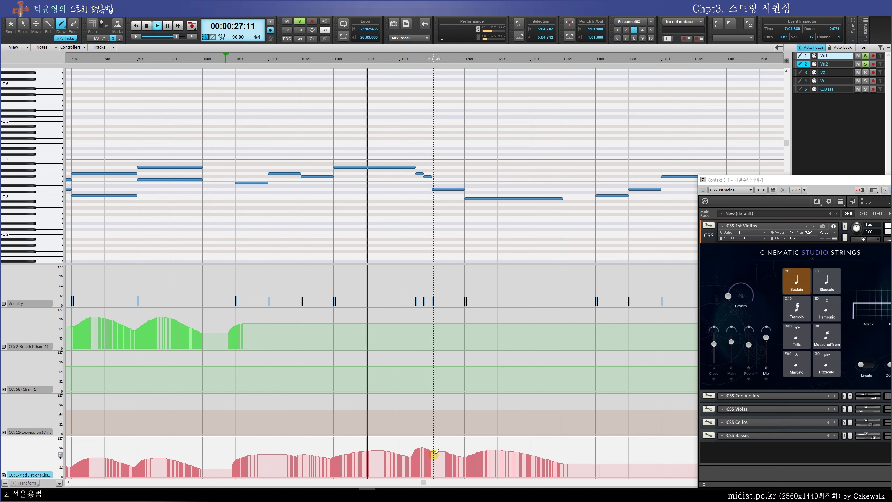
- Smooth the CC1 modulation over bar 11's short notes and taper it down gradually under bar 12's long note
key("space")
left_click_drag(451, 455, 413, 456)
left_click_drag(465, 459, 591, 468)
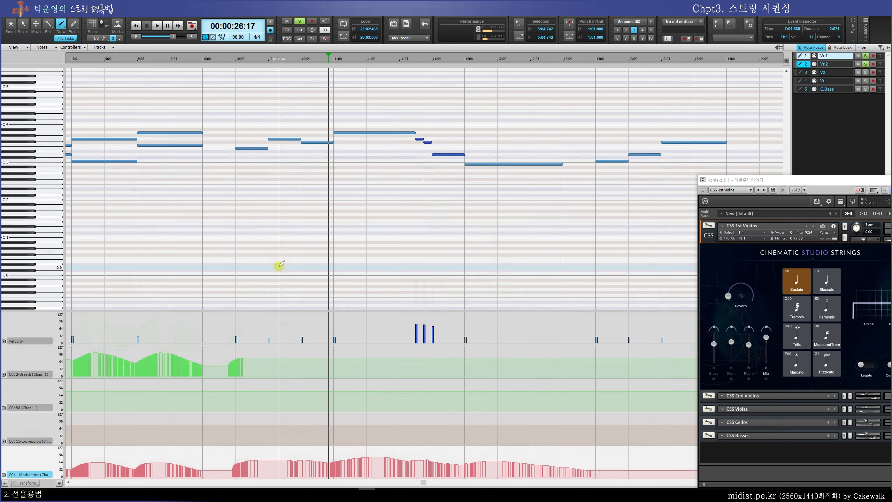
- Add a Marcato keyswitch before bar 11's short notes and Sustain keyswitches before the phrase and after the run, and play it
left_click_drag(240, 274, 241, 274)
left_click_drag(410, 254, 443, 274)
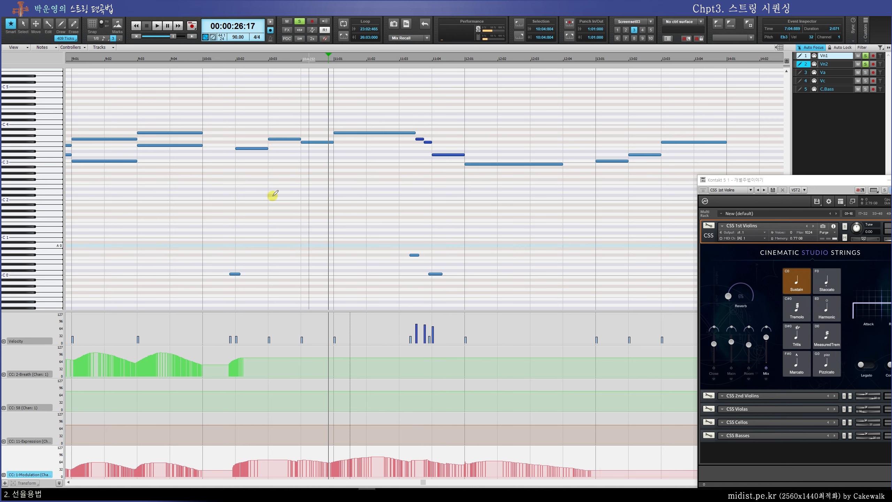
left_click(221, 59)
key("space")
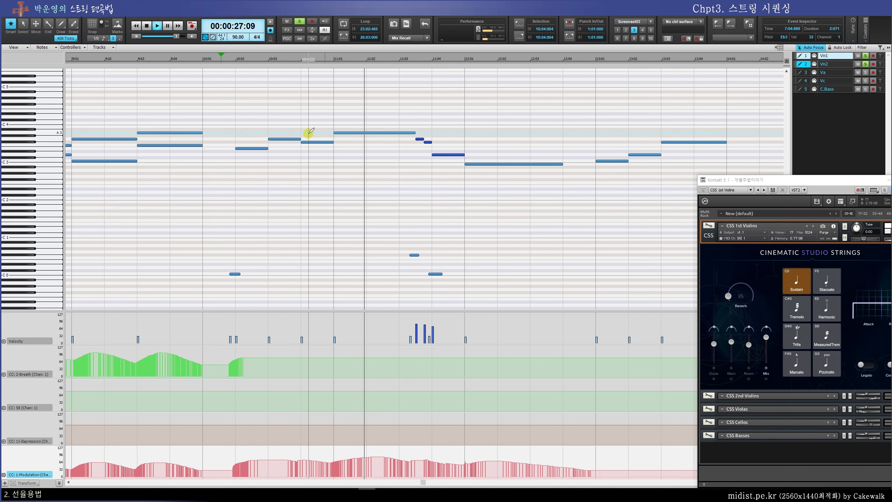
key("space")
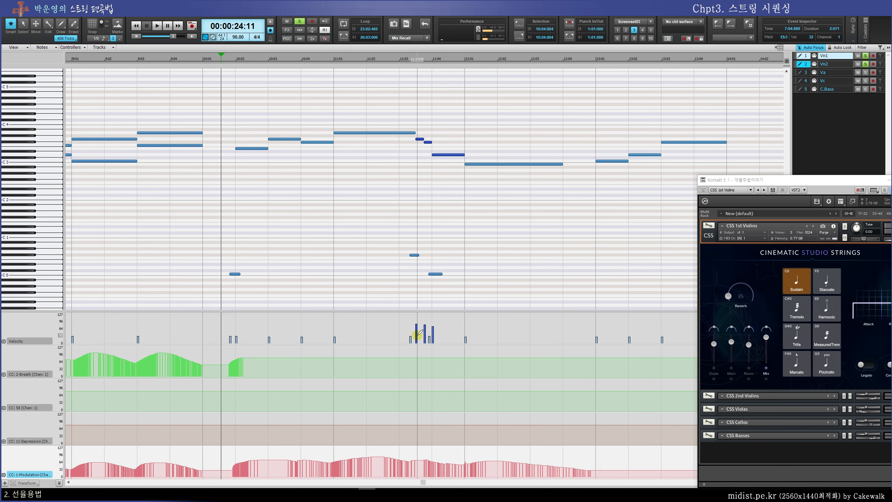
- Lower the velocities of the short marcato notes at the end of bar 11 and play them
left_click_drag(415, 332, 428, 332)
left_click(408, 114)
left_click(407, 59)
key("space")
key("space")
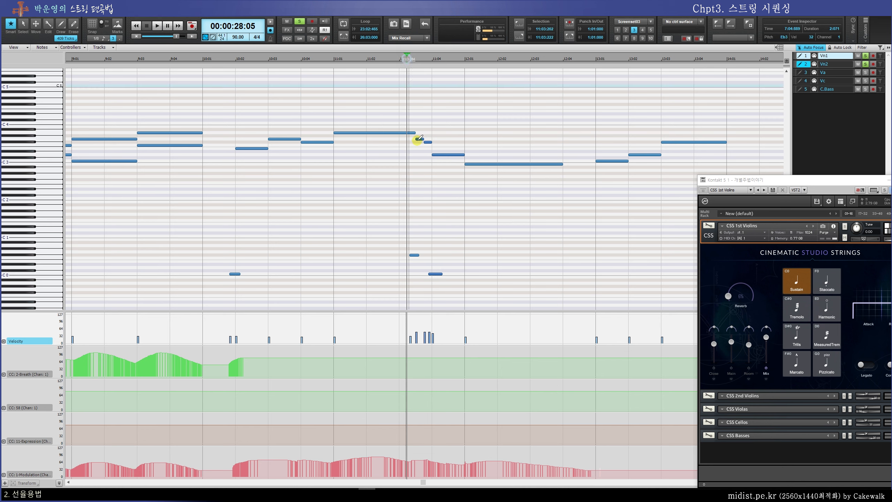
- Redraw the CC1 modulation as a dip under bar 11's short marcato notes
left_click(412, 460)
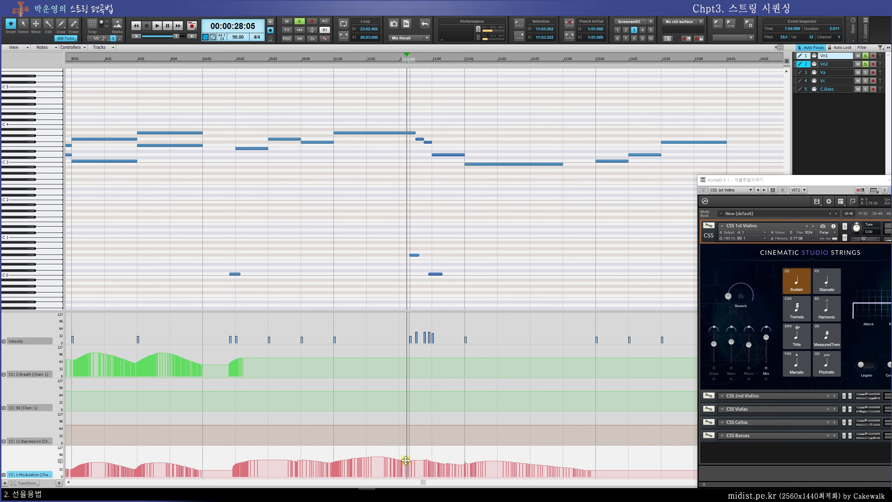
key("d")
mouse_move(406, 460)
left_mouse_down()
mouse_move(445, 462)
mouse_move(397, 460)
mouse_move(456, 462)
left_mouse_up()
- Enlarge the controller lanes, raise the velocities of the four longer notes before the marcato run, and play the phrase from bar 10
left_click(221, 62)
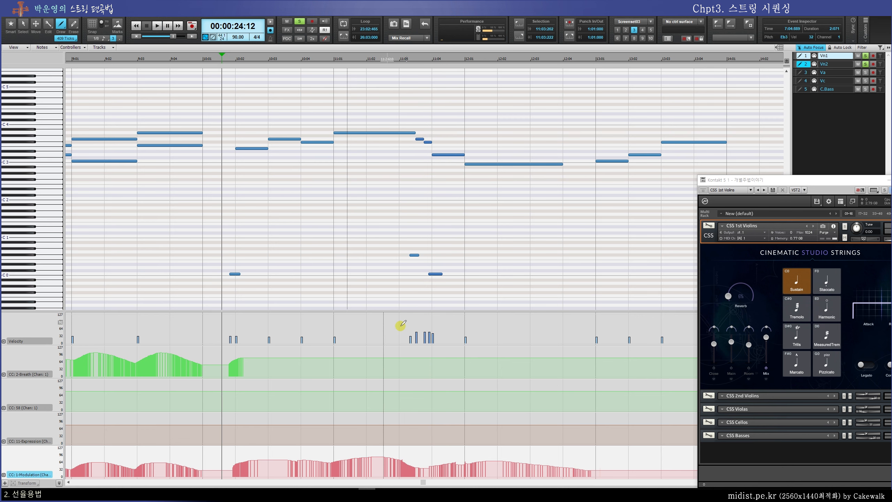
left_click_drag(422, 310, 405, 286)
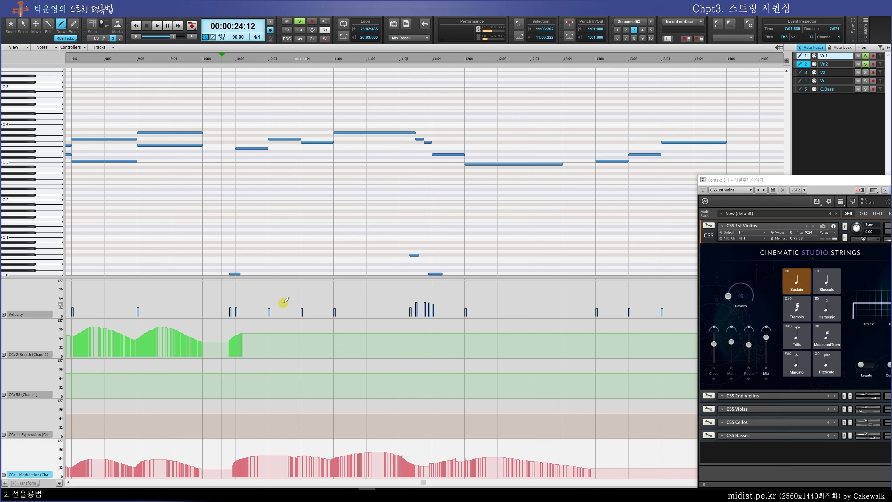
left_click(239, 294)
left_click_drag(235, 297, 336, 293)
key("space")
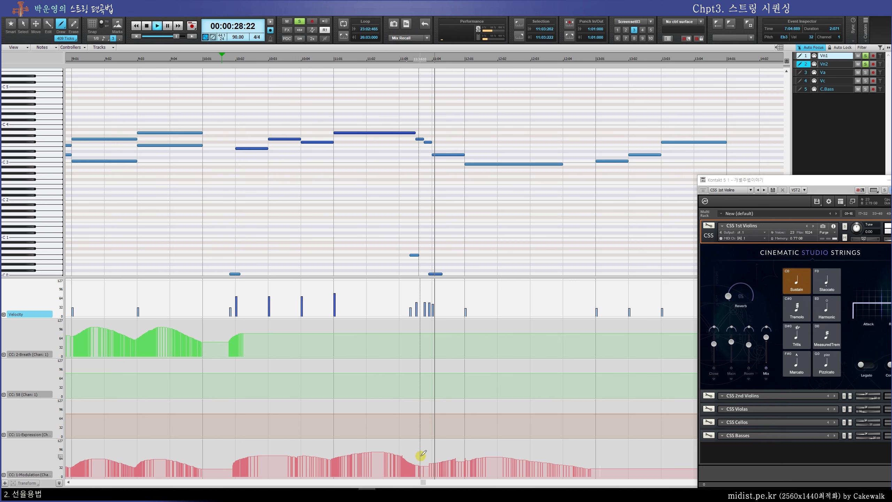
key("space")
key("space")
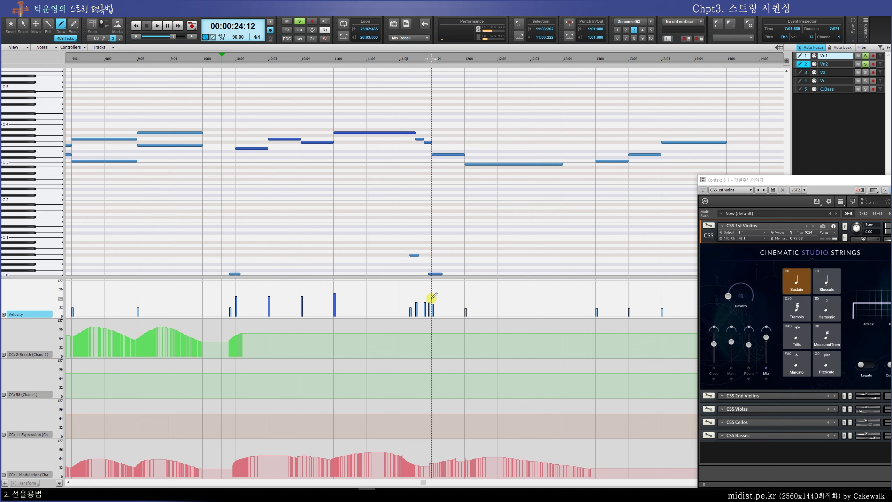
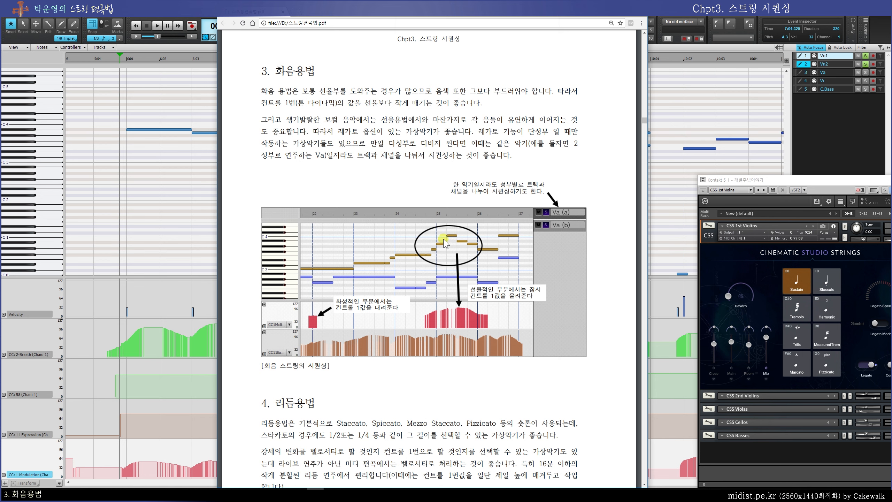
- Return to the sequencer and play the melody from bar 6, and the fast run in the second half of bar 7
left_click(607, 6)
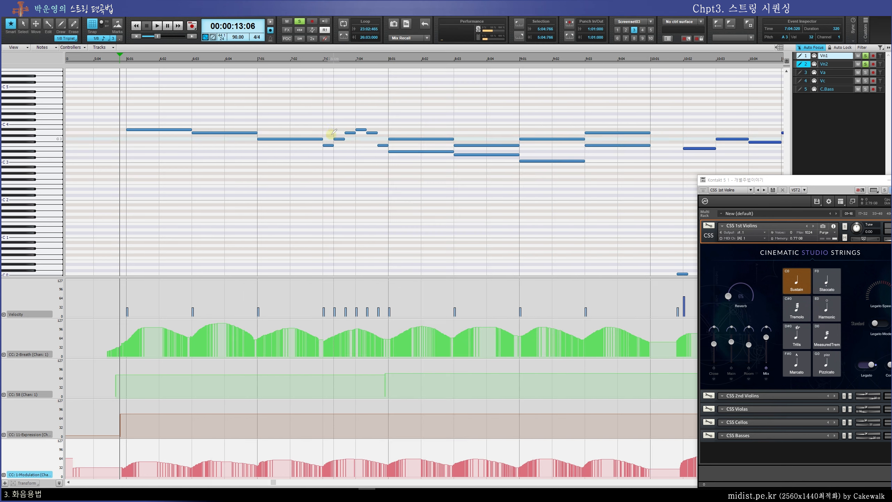
key("space")
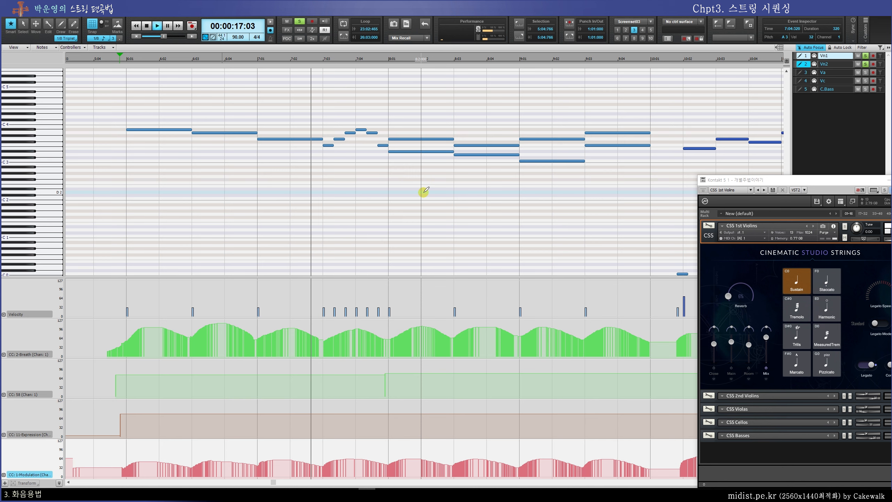
key("space")
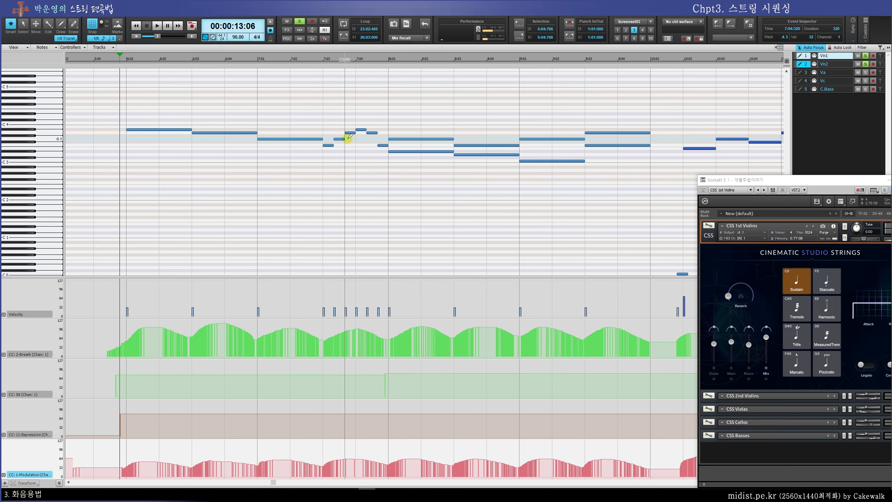
left_click(313, 59)
key("space")
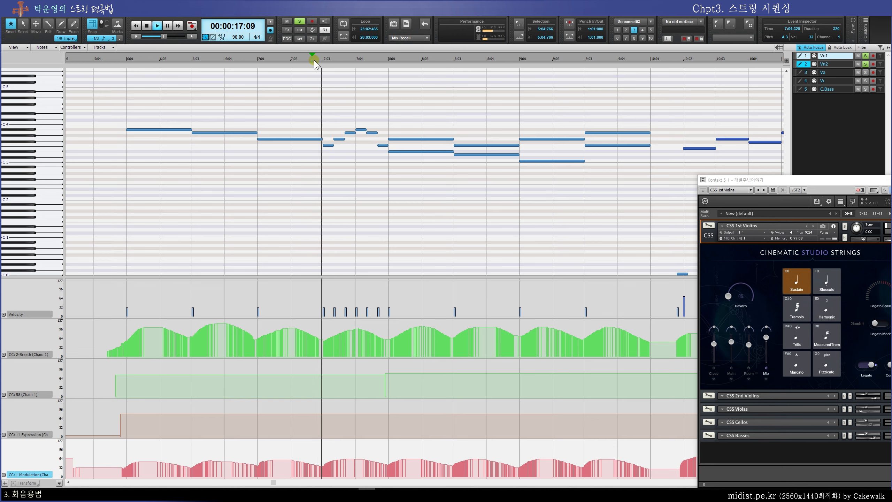
key("space")
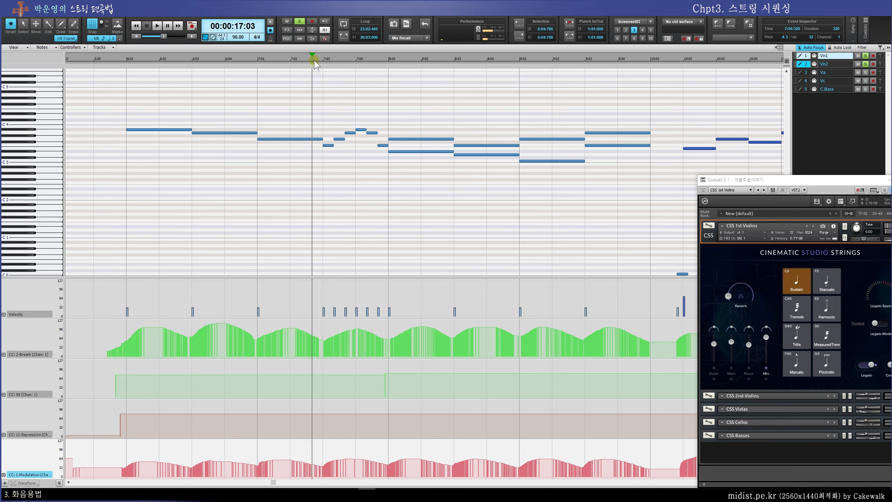
- Raise the velocities of the six notes in bar 7's fast run and play the run
left_click_drag(320, 294, 384, 294)
key("space")
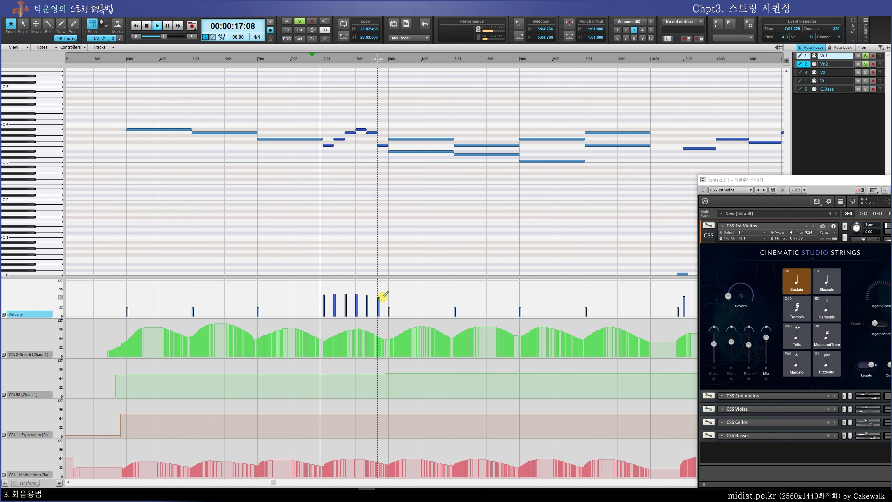
key("space")
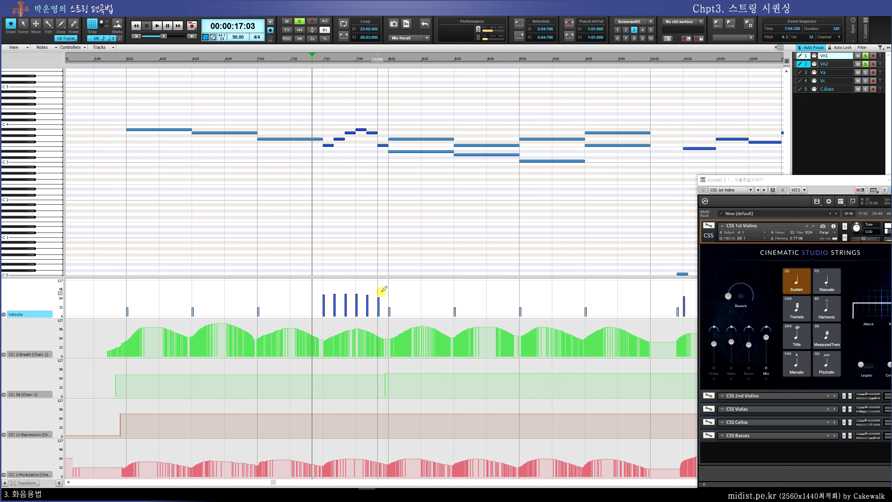
- Draw a CC11 expression dip under bar 7's fast run and play the melody from bar 6
mouse_move(321, 415)
left_mouse_down()
mouse_move(351, 424)
mouse_move(409, 415)
left_mouse_up()
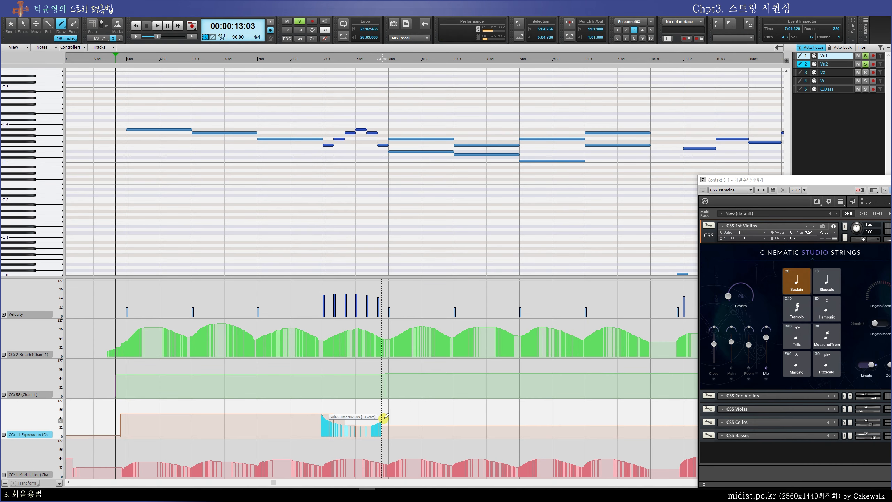
key("space")
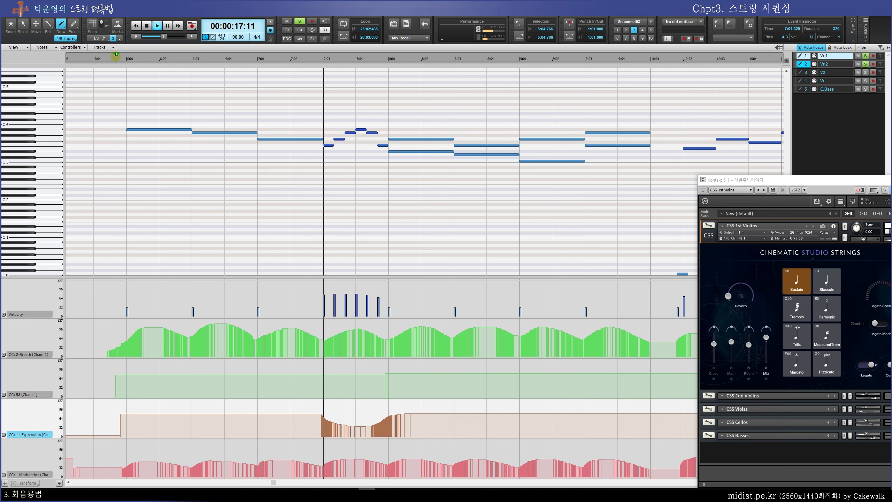
key("space")
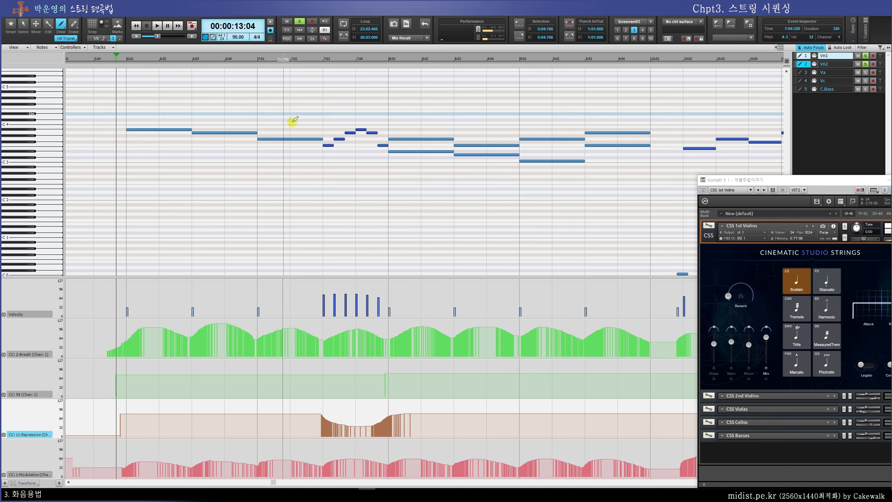
- Try a shallower CC11 expression dip under the fast run, and undo the run's expression and velocity edits
left_click(323, 415)
left_click_drag(321, 415, 382, 415)
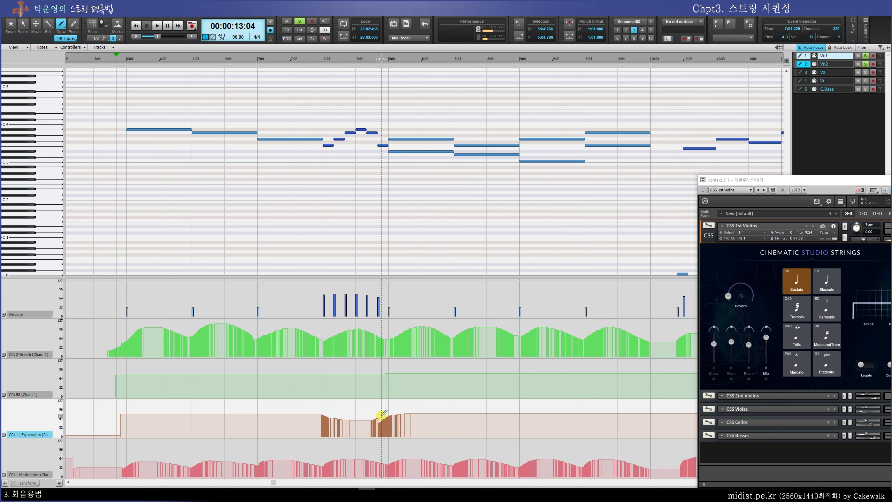
key("ctrl+z")
key("ctrl+z")
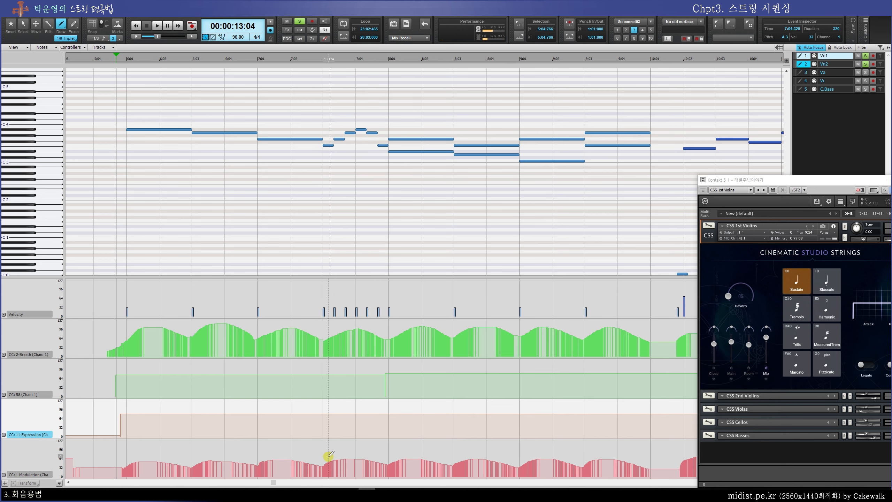
- Draw a CC1 modulation swell over bar 7's fast run, steepen its start, and play from just before bar 7
mouse_move(326, 459)
left_mouse_down()
mouse_move(360, 449)
mouse_move(384, 461)
left_mouse_up()
left_click(252, 59)
key("space")
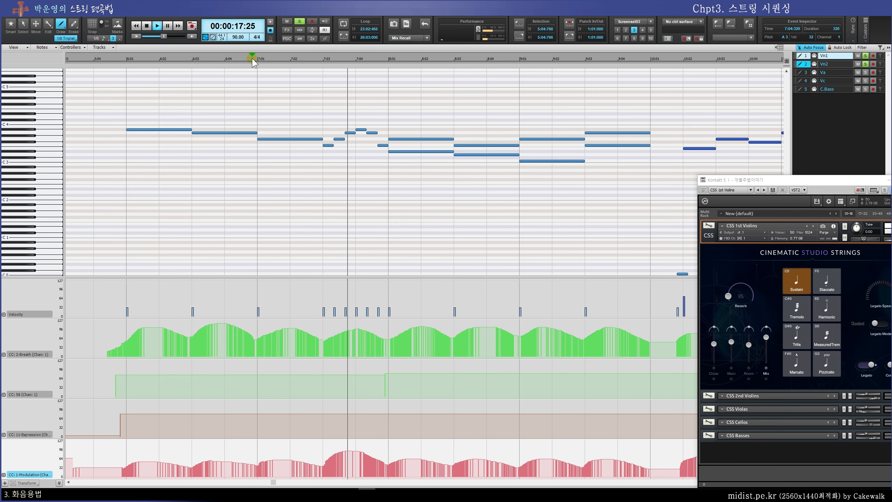
key("space")
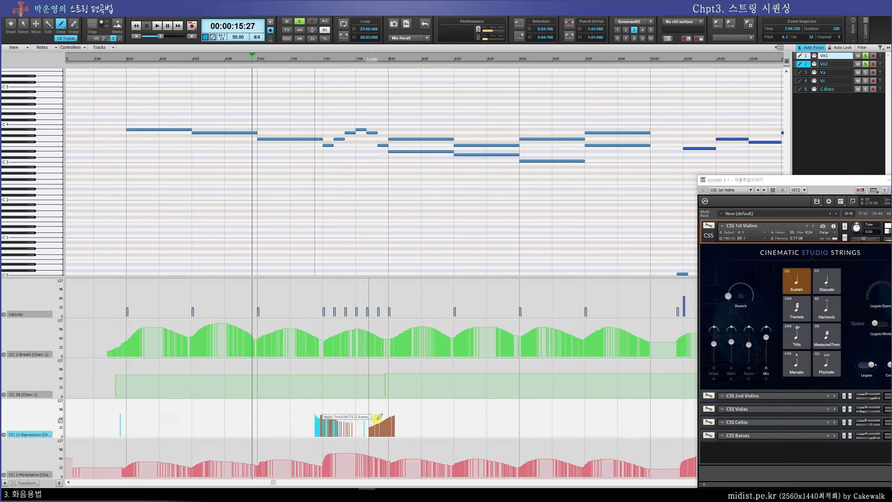
left_click_drag(322, 464, 332, 453)
key("space")
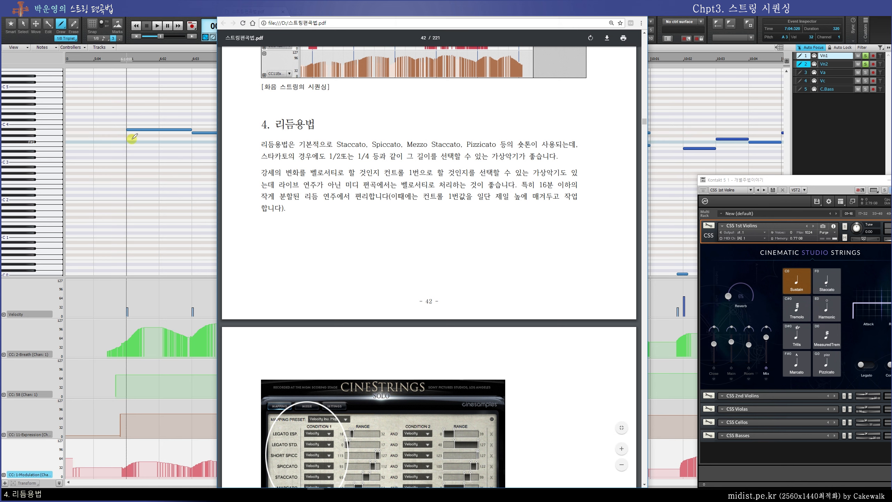
- Highlight the words "선율,리듬,화음" in the PDF's section 5 on parts playing the same usage
left_click(170, 46)
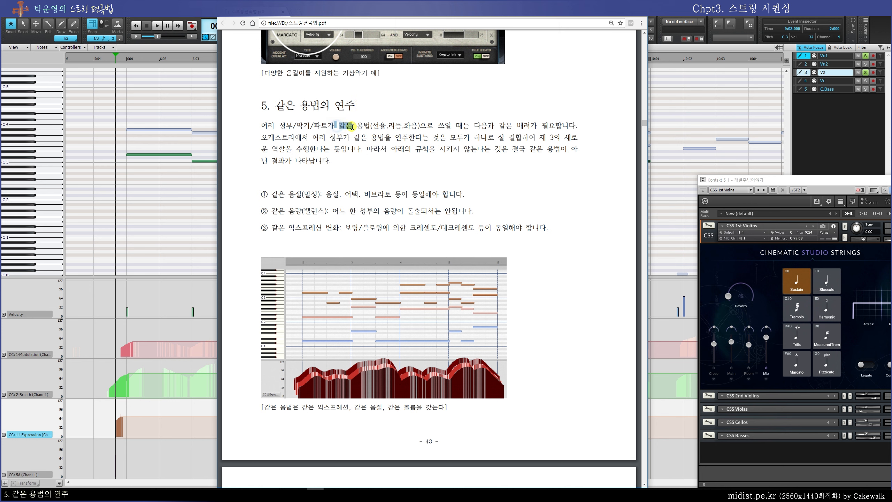
left_click_drag(352, 126, 412, 125)
left_click(415, 125)
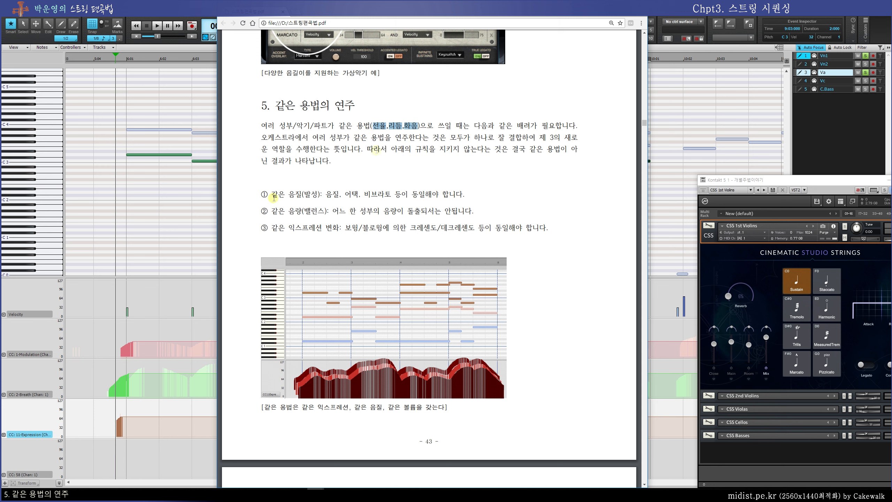
- Highlight the key phrases on matching tone, volume balance and expression changes, and the heading words "같은 용법", in the PDF's section 5
left_click_drag(272, 194, 273, 194)
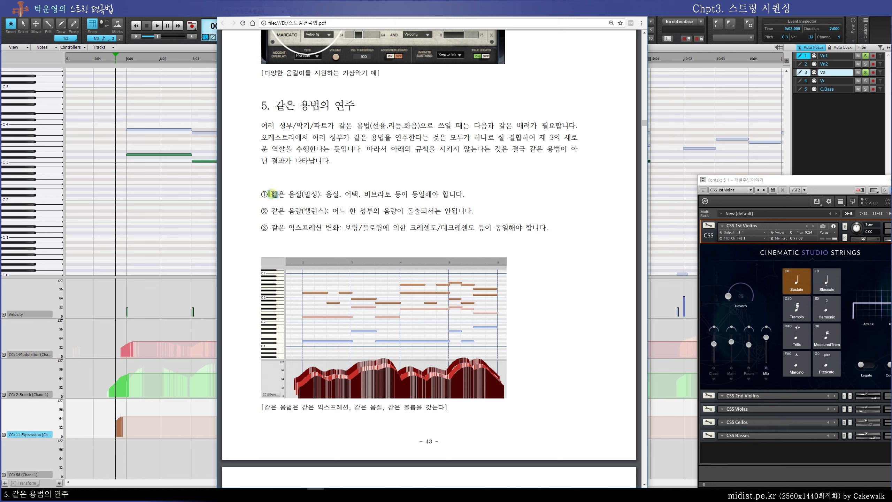
left_click(307, 192)
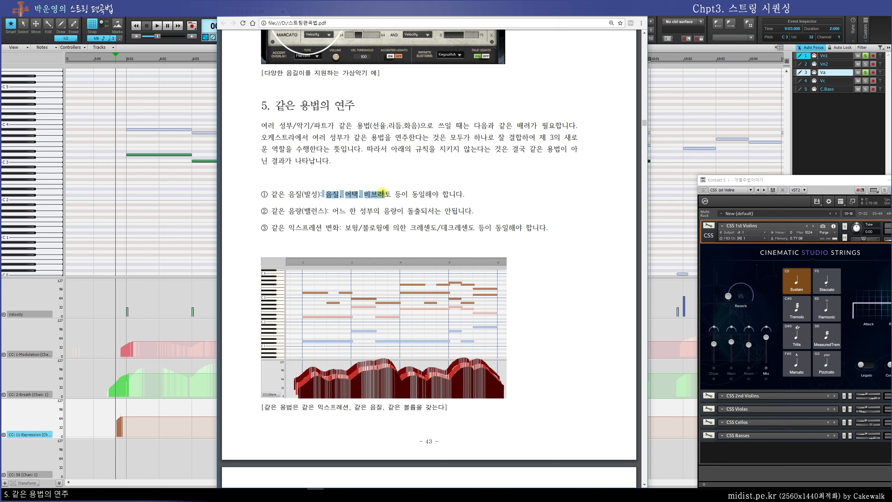
left_click_drag(441, 193, 426, 195)
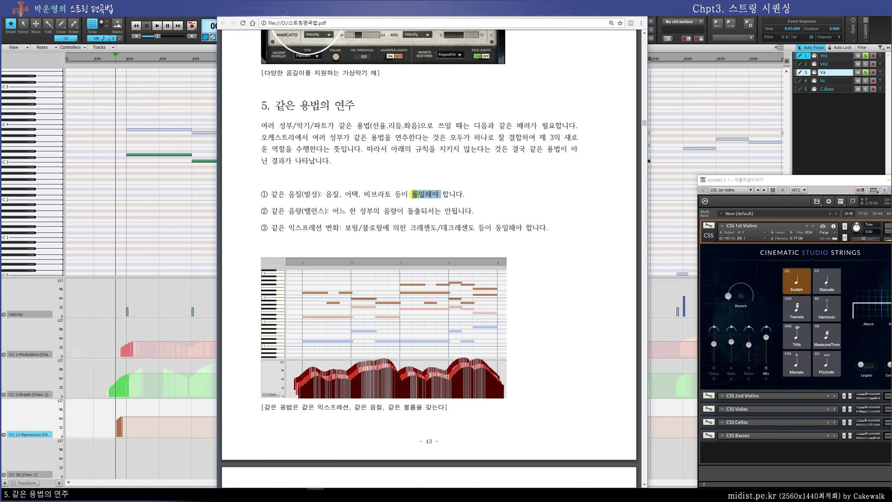
left_click_drag(322, 105, 299, 101)
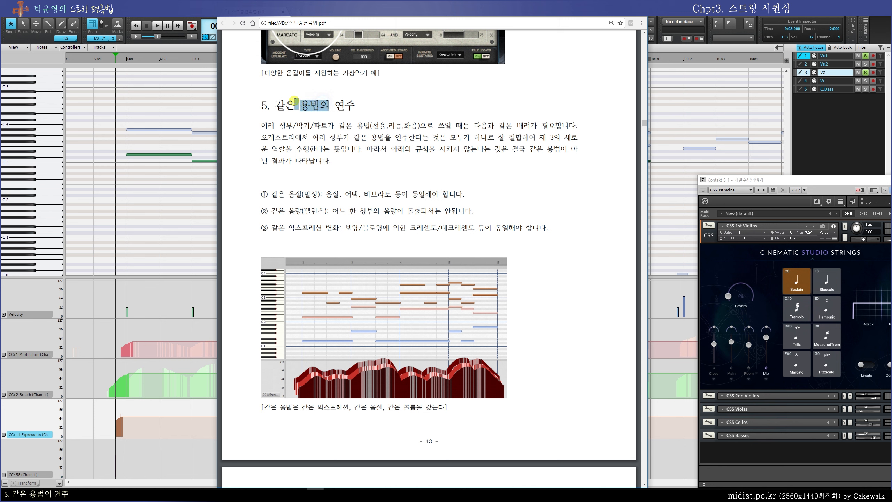
left_click(467, 194)
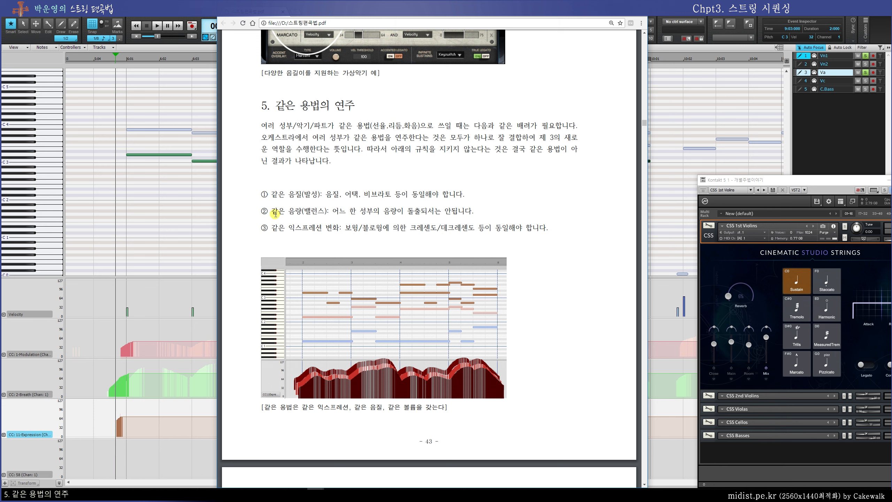
mouse_move(272, 212)
left_mouse_down()
mouse_move(299, 213)
mouse_move(298, 228)
mouse_move(273, 229)
left_mouse_up()
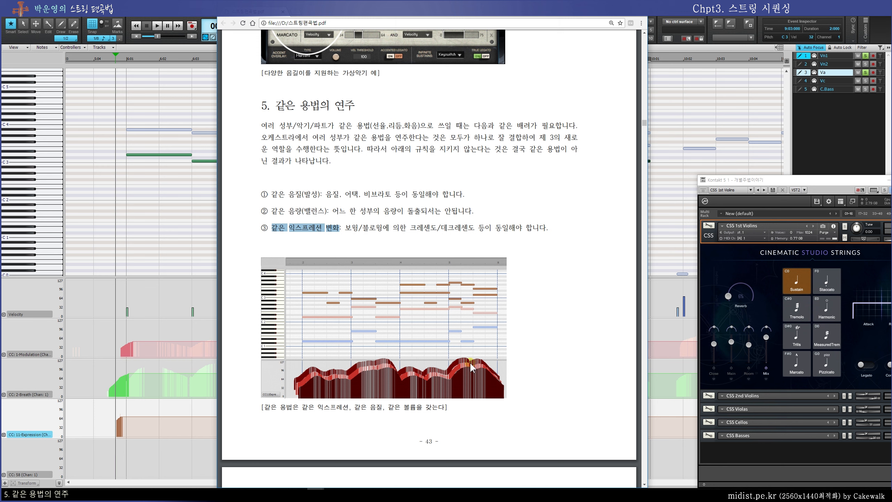
left_click_drag(317, 103, 278, 106)
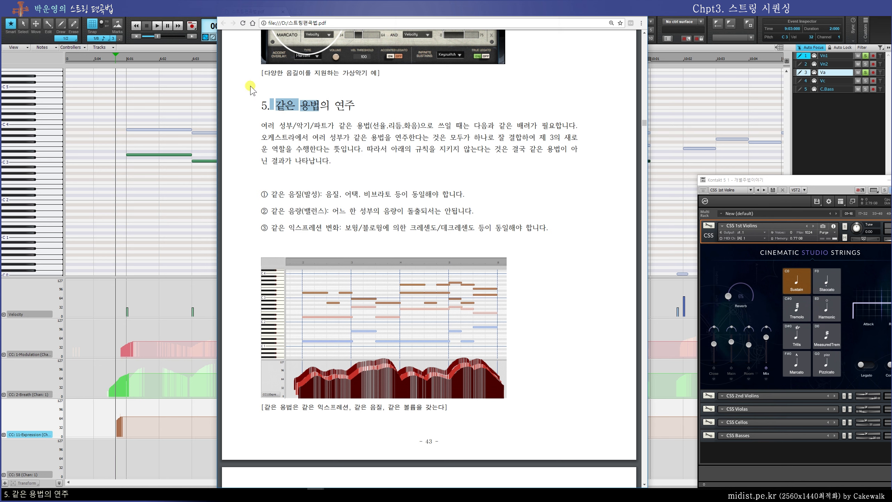
- Switch to Cakewalk, view Vn1 and then Va as the active track, and play the parts from just before bar 6
left_click(195, 47)
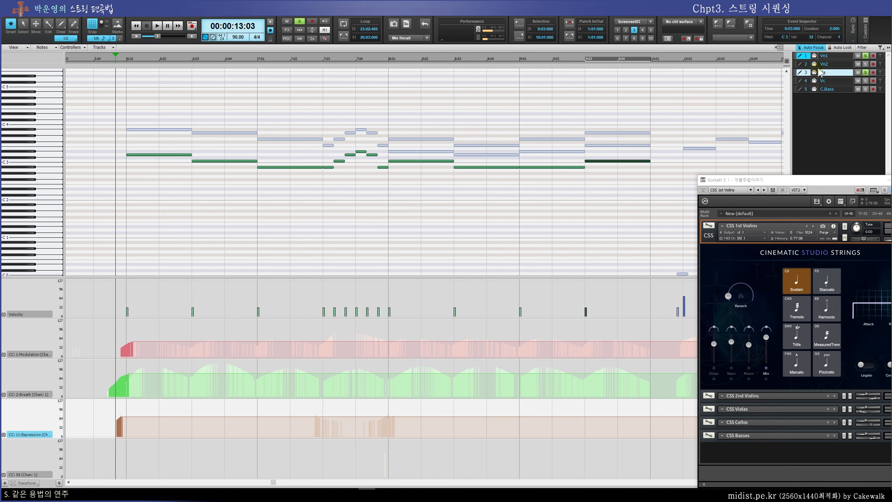
left_click(823, 56)
left_click(827, 72)
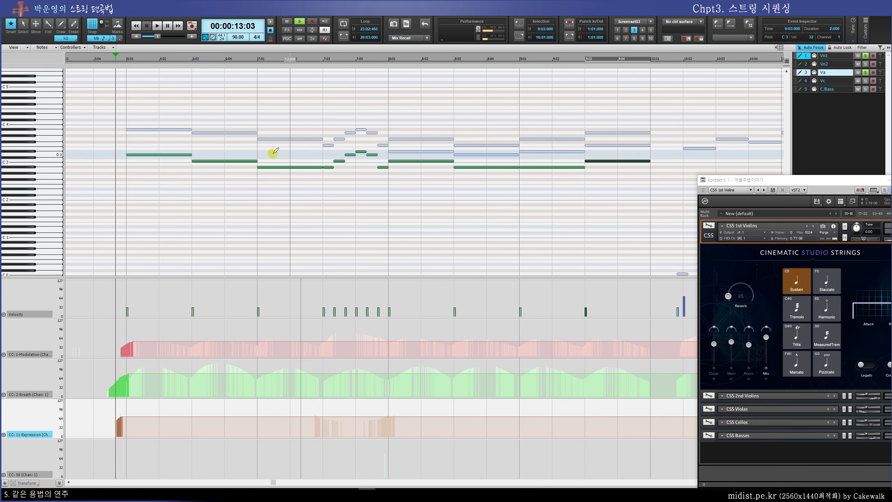
key("space")
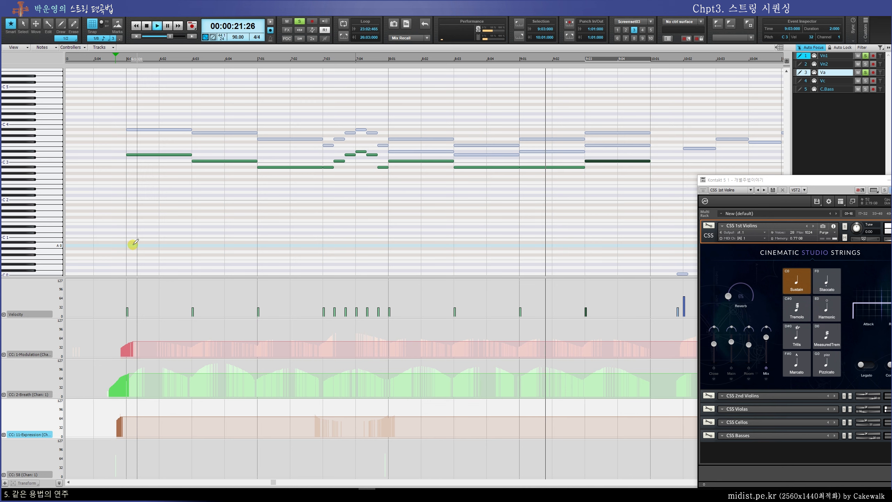
key("space")
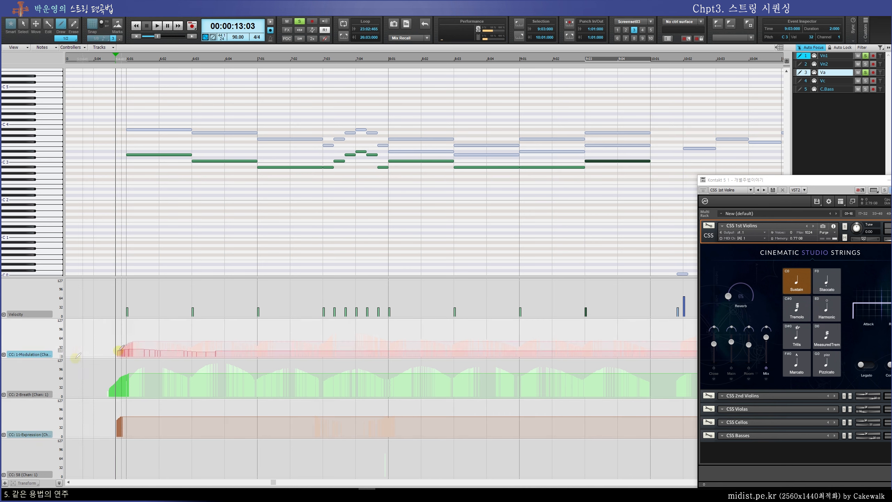
- Draw Va's CC1 modulation and CC2 breath swells over bars 6 to 9 following Vn1's curves, plus CC11 expression with a dip under bar 7's run
mouse_move(121, 347)
left_mouse_down()
mouse_move(366, 333)
mouse_move(474, 337)
left_mouse_up()
mouse_move(108, 389)
left_mouse_down()
mouse_move(163, 367)
mouse_move(242, 366)
mouse_move(452, 376)
mouse_move(640, 368)
mouse_move(654, 377)
left_mouse_up()
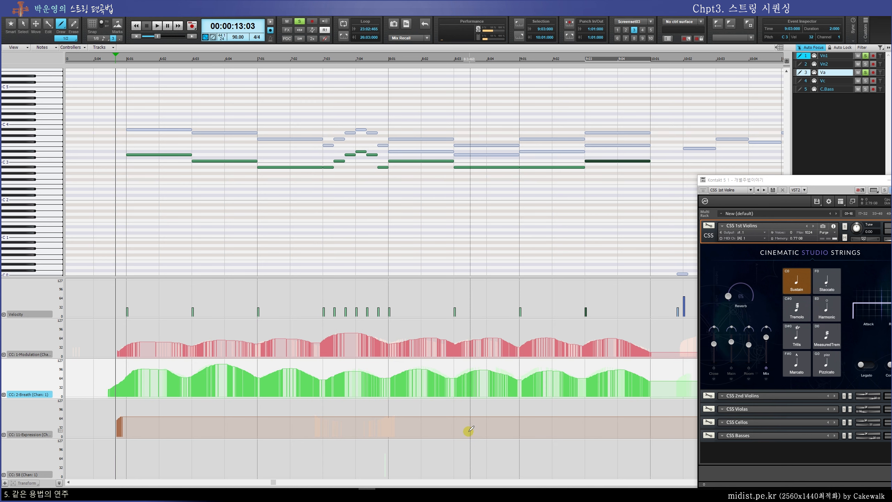
mouse_move(110, 432)
left_mouse_down()
mouse_move(129, 433)
mouse_move(109, 427)
mouse_move(135, 412)
left_mouse_up()
mouse_move(314, 411)
left_mouse_down()
mouse_move(364, 420)
mouse_move(408, 412)
left_mouse_up()
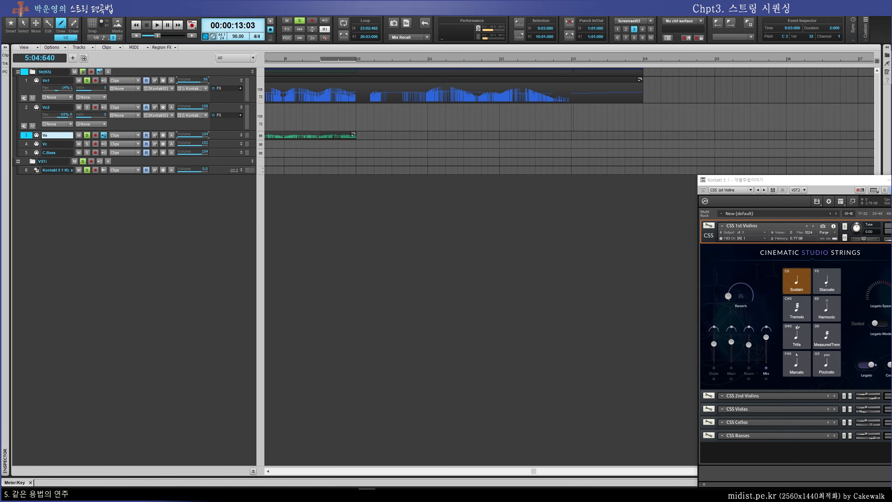
- Balance the Vn1 and Va track volumes in the track view during playback, and return to Va's piano roll
left_click(206, 84)
key("space")
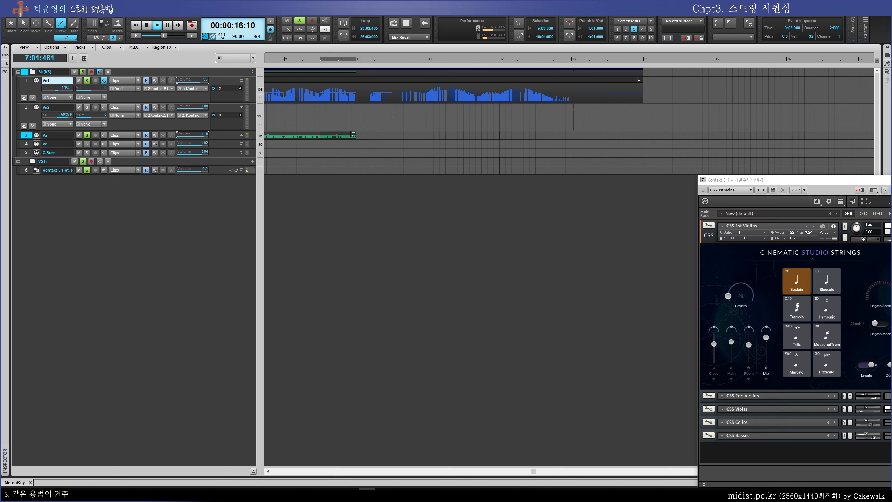
left_click(204, 139)
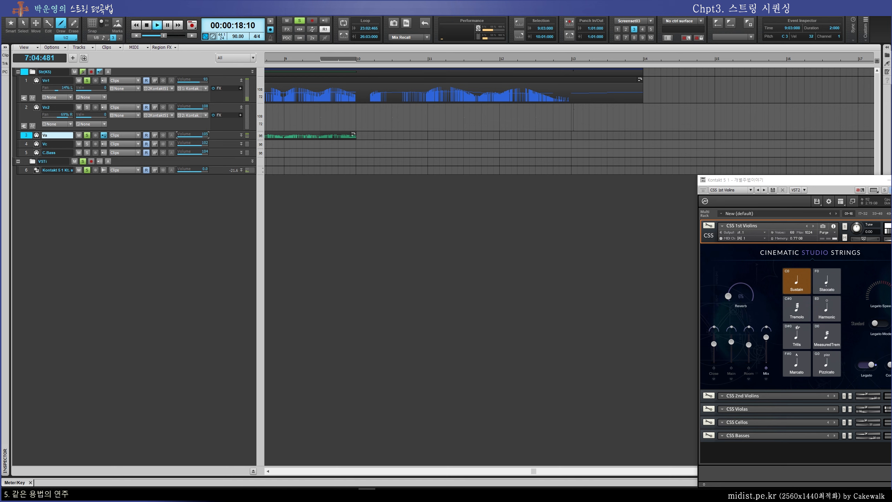
key("alt+3")
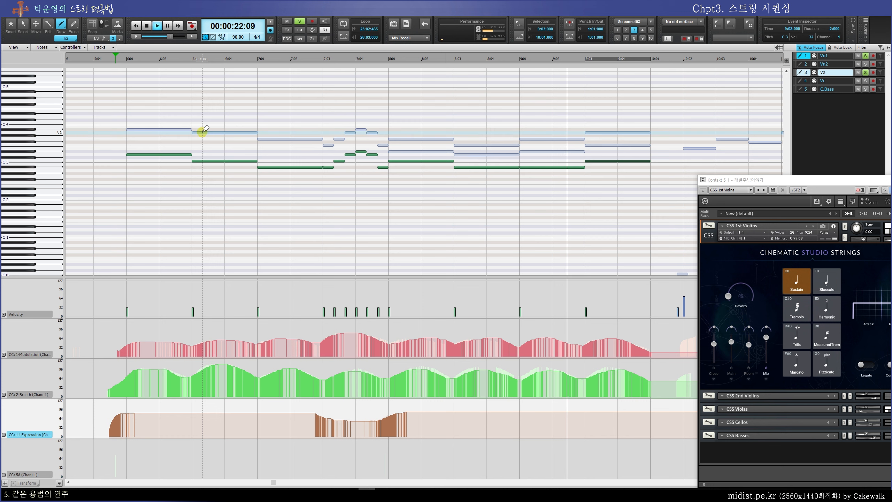
key("space")
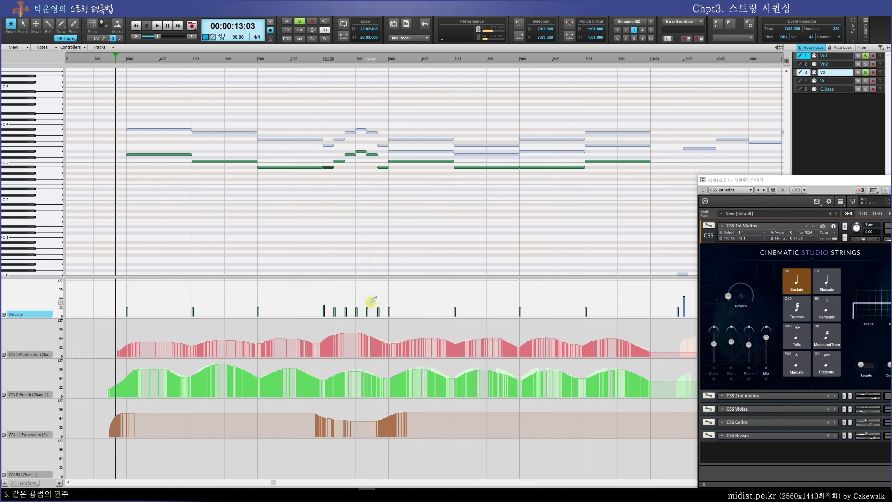
- Raise Va's note velocities across bar 7's fast run and play from just before the run
left_click(370, 297)
left_click_drag(335, 300, 384, 302)
left_click(315, 60)
key("space")
mouse_move(377, 299)
left_mouse_down()
mouse_move(393, 297)
mouse_move(335, 295)
mouse_move(342, 292)
left_mouse_up()
- Play from just before bar 6 and draw a shallow CC11 expression dip under Va's fast run in bar 7
left_click(120, 60)
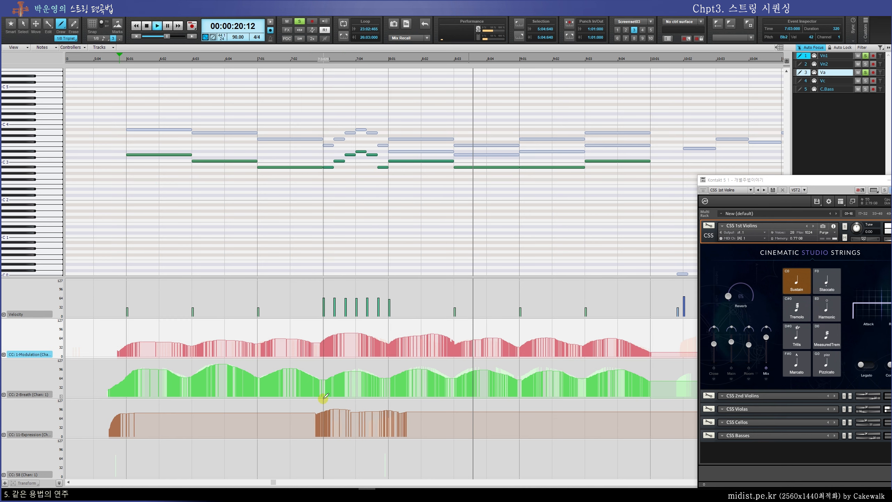
left_click_drag(318, 409, 369, 413)
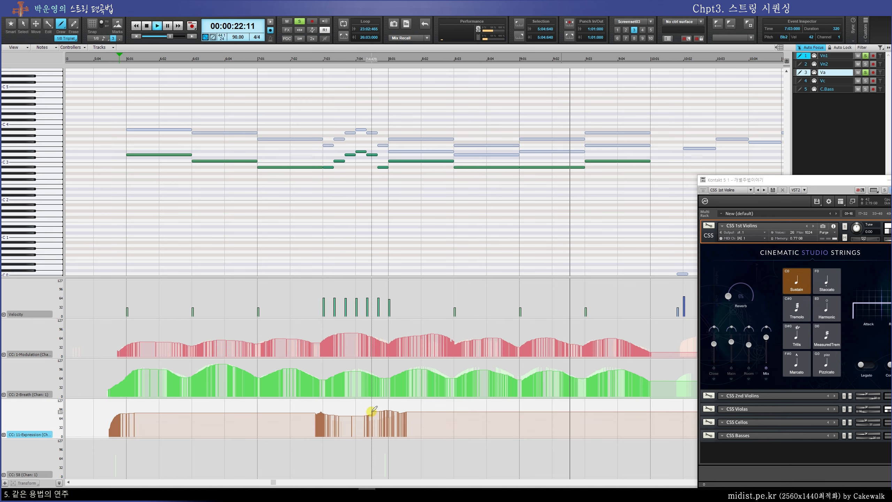
key("space")
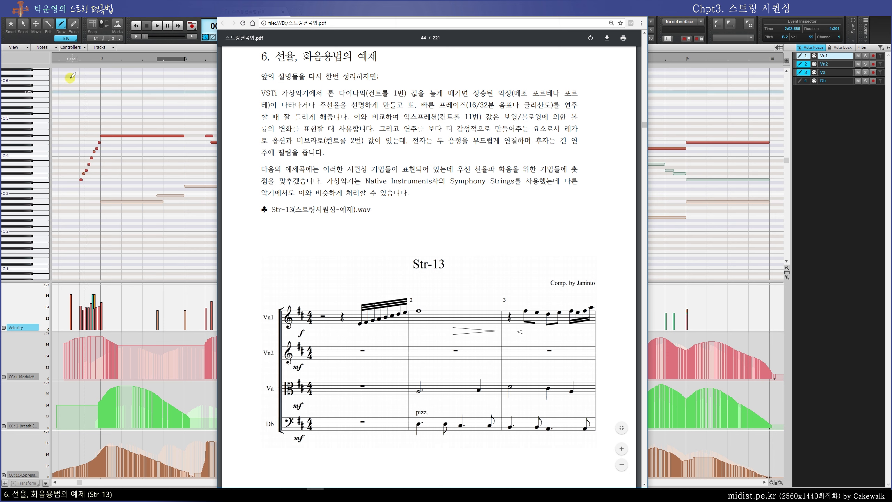
- Play the full Str-13 example from bar 1, and solo the Vn1 track to play its melody alone
left_click(69, 60)
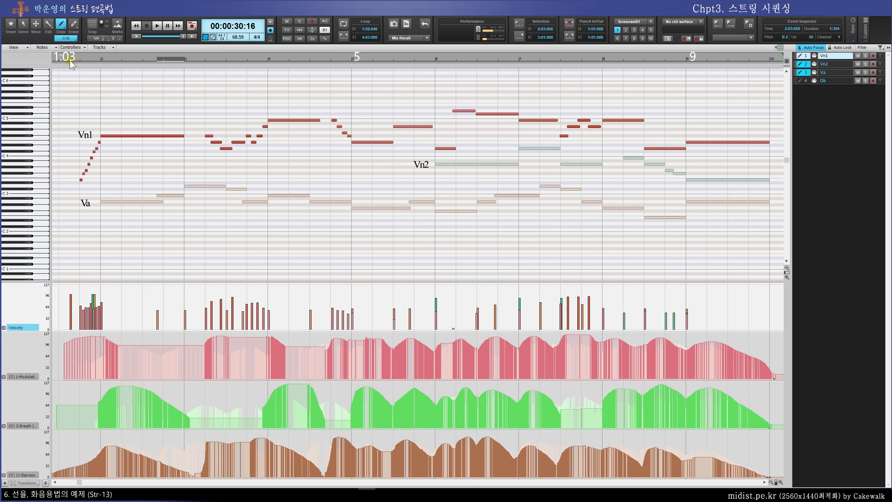
left_click(69, 60)
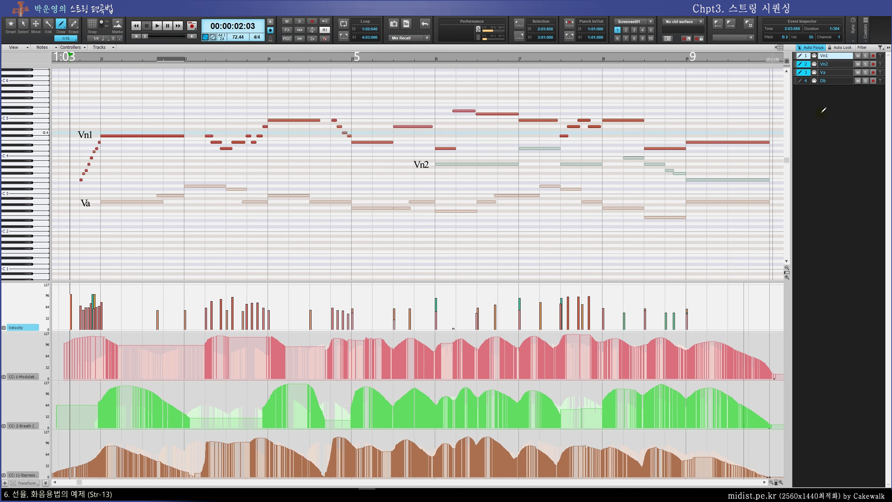
left_click(865, 56)
key("space")
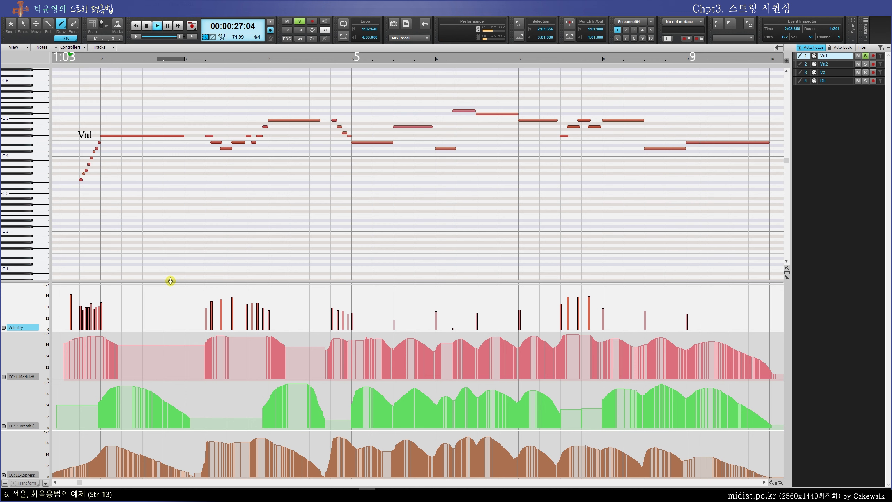
key("space")
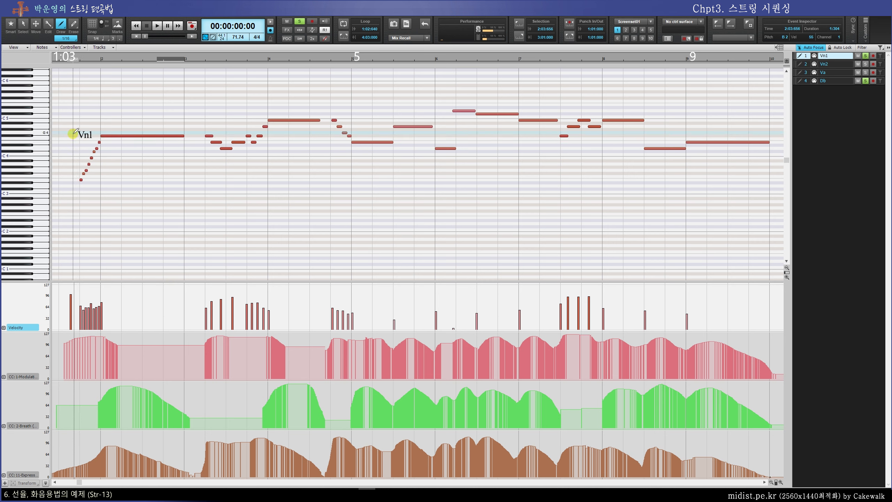
- Play the Str-13 opening from just before Vn1's rising run into the long note of bar 2
left_click(76, 62)
key("space")
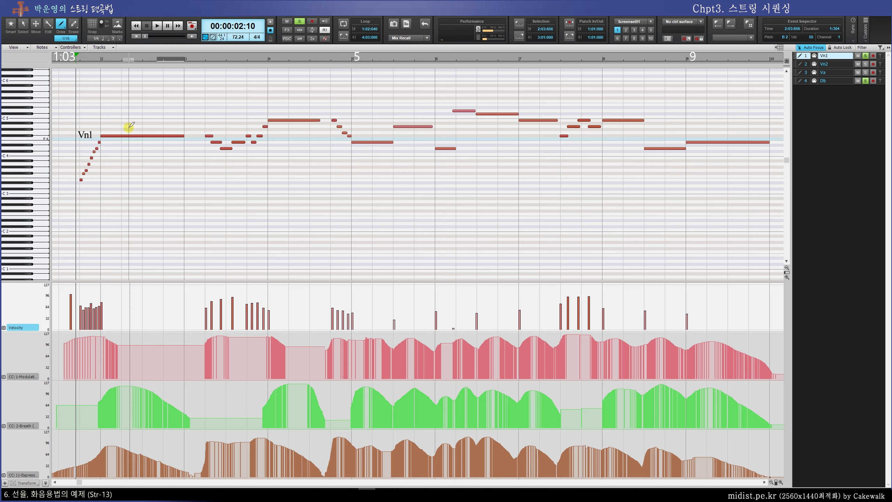
key("space")
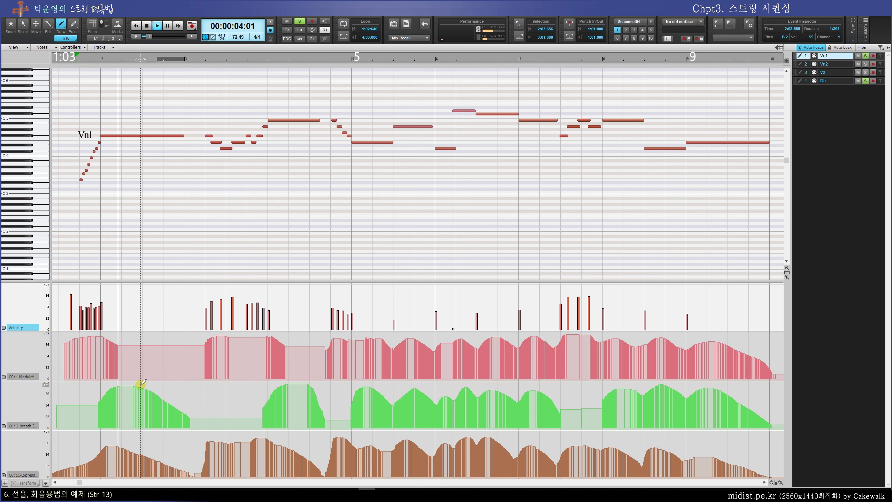
key("space")
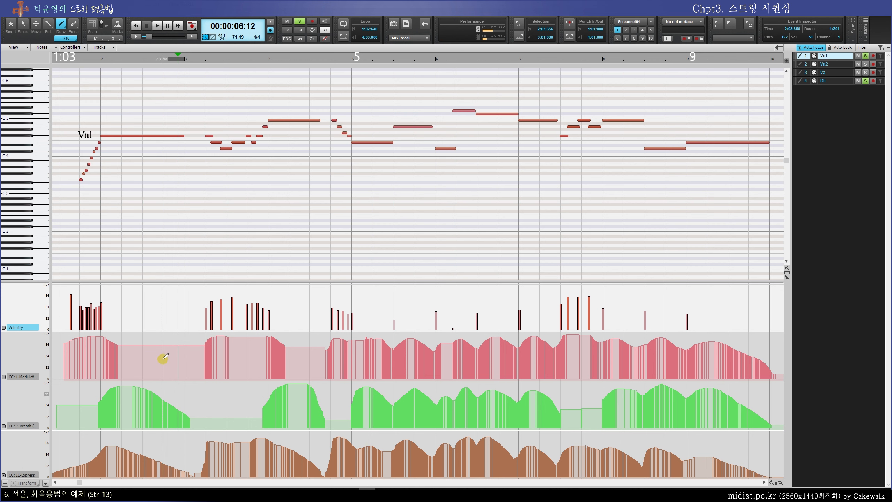
- Play Vn1's phrase from the end of bar 2 through the long note in bar 4
key("space")
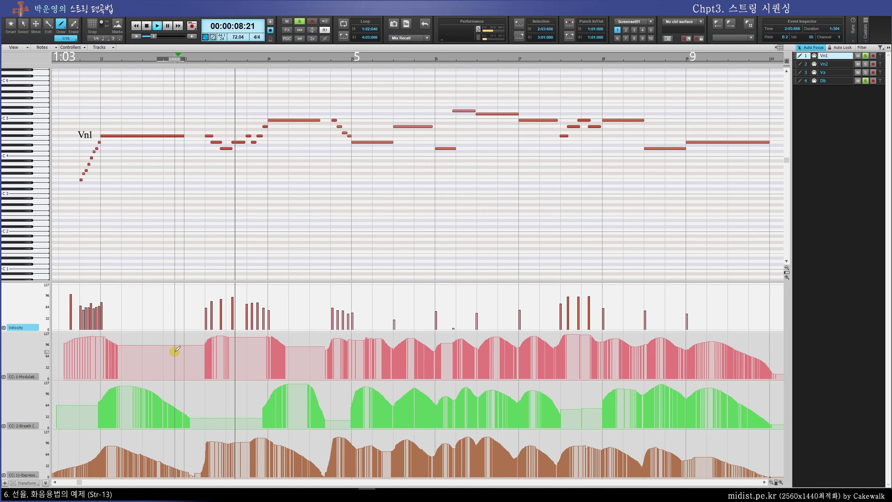
key("ctrl+Right")
key("ctrl+Right")
key("ctrl+Right")
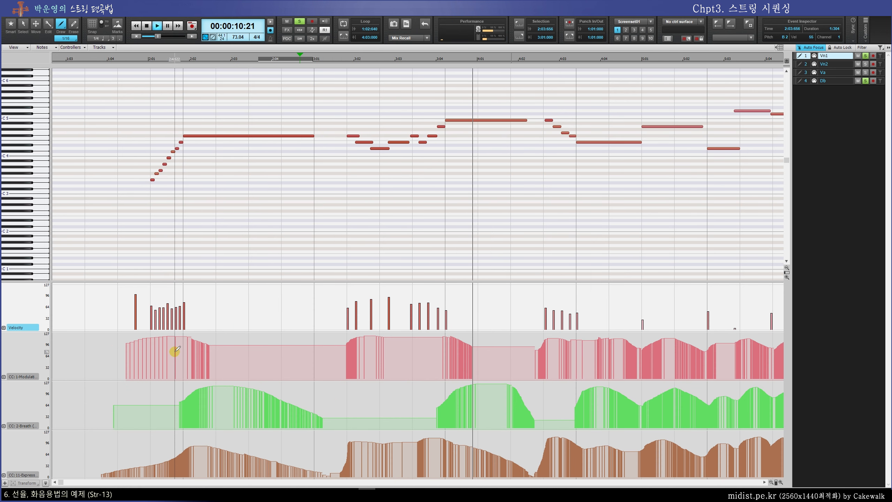
left_click(308, 59)
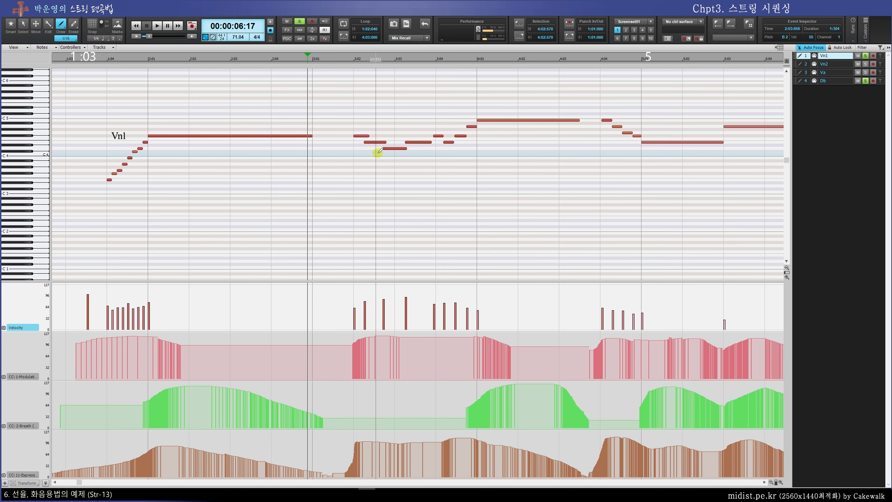
key("space")
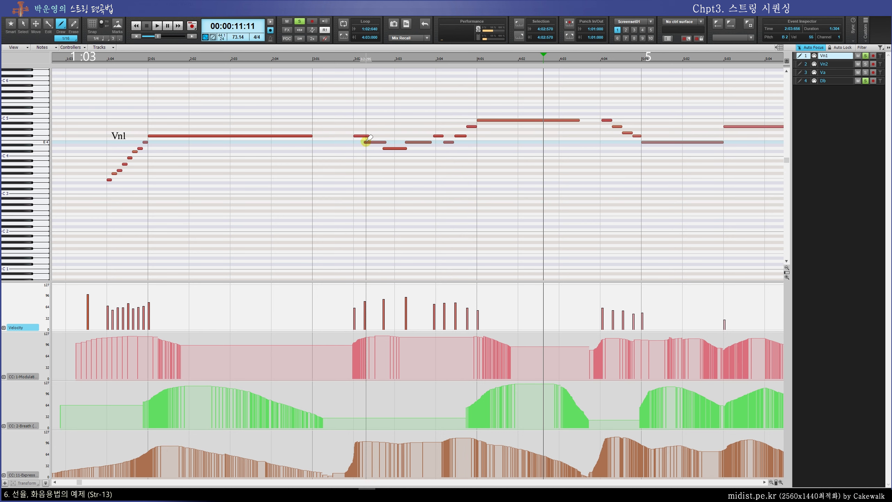
- Play Vn1's closing phrase from just before bar 7
key("F5")
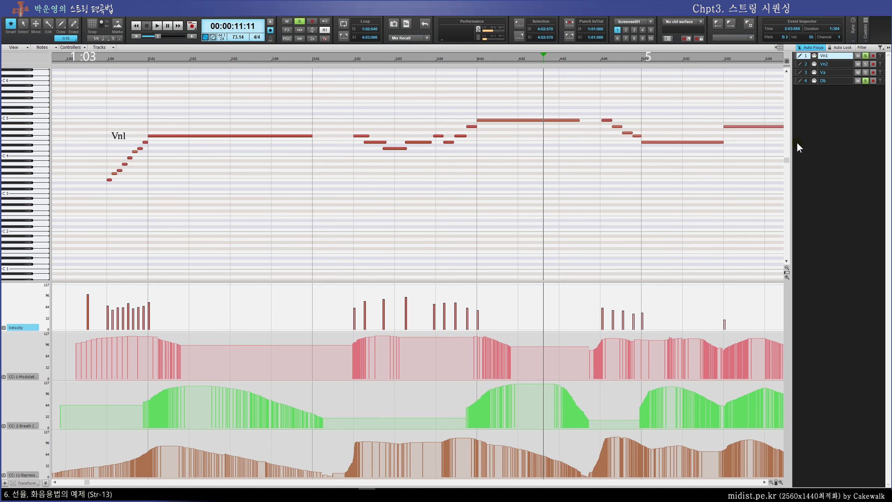
left_click(826, 82)
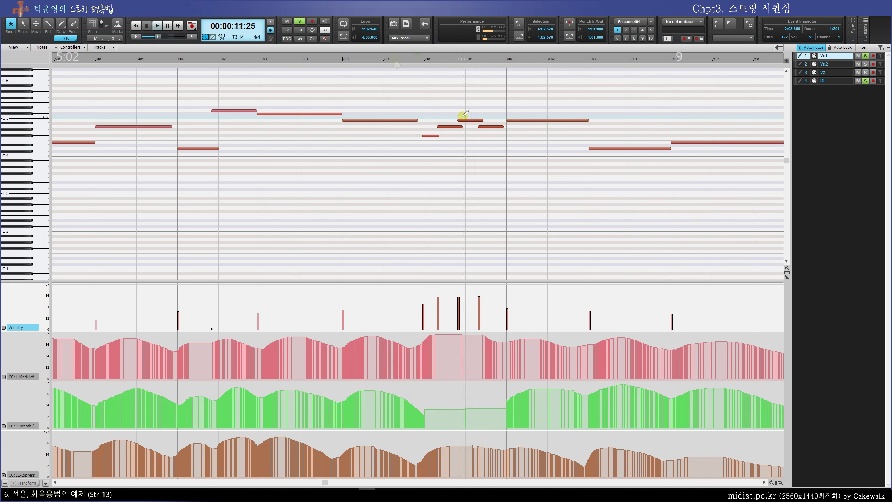
left_click(334, 59)
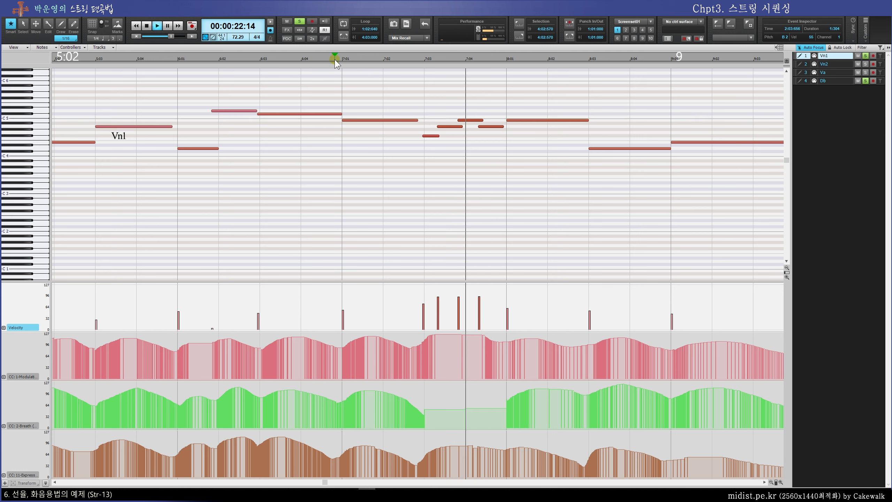
key("ctrl+Left")
key("ctrl+Left")
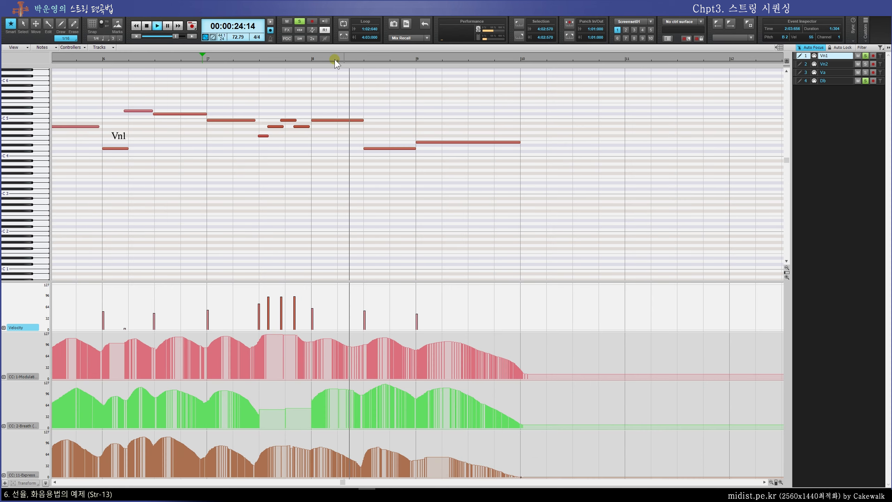
- Replay Vn1's phrase from just before bar 6 through its long note in the second half of the bar
key("ctrl+Left")
key("space")
left_click(133, 59)
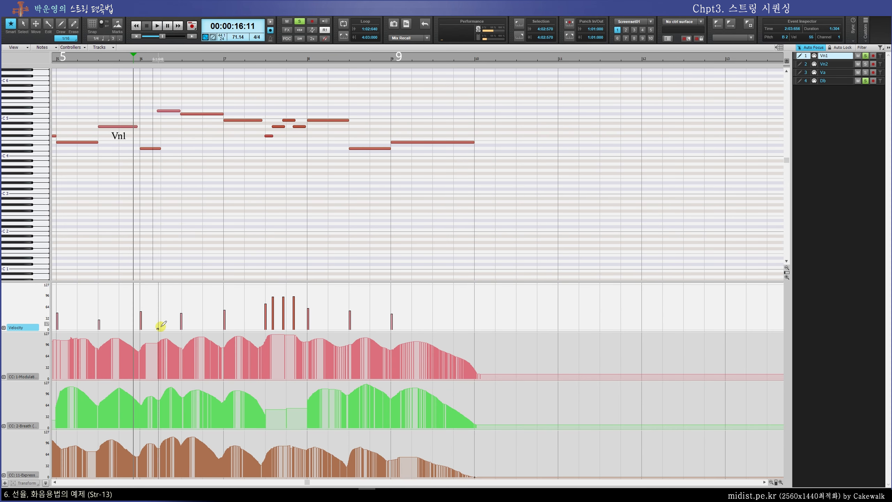
key("space")
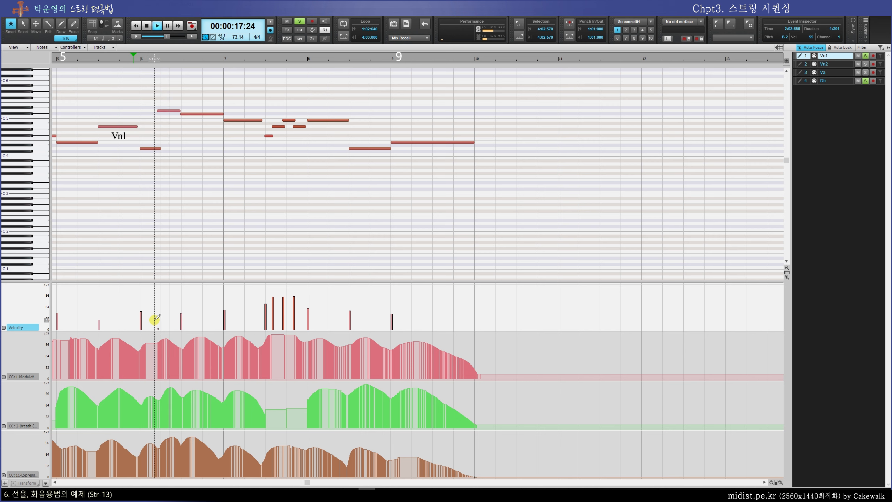
key("space")
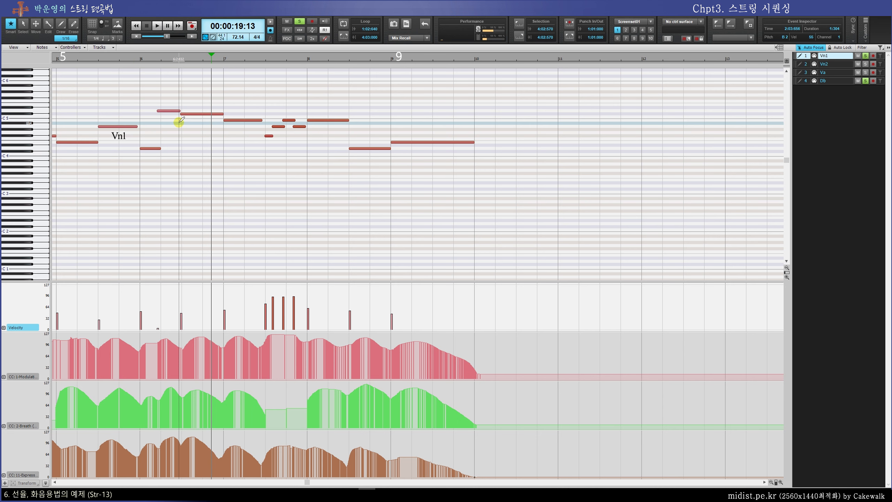
- Add and solo the Vn2 track alongside Vn1, play both from just before bar 6, and show only Vn2's notes
left_click(825, 64)
left_click(865, 64)
left_click(458, 57)
key("space")
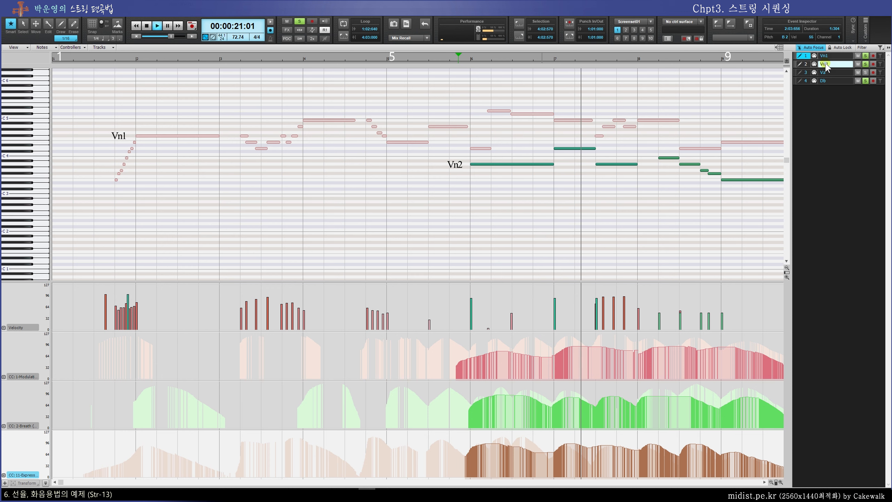
left_click(802, 64)
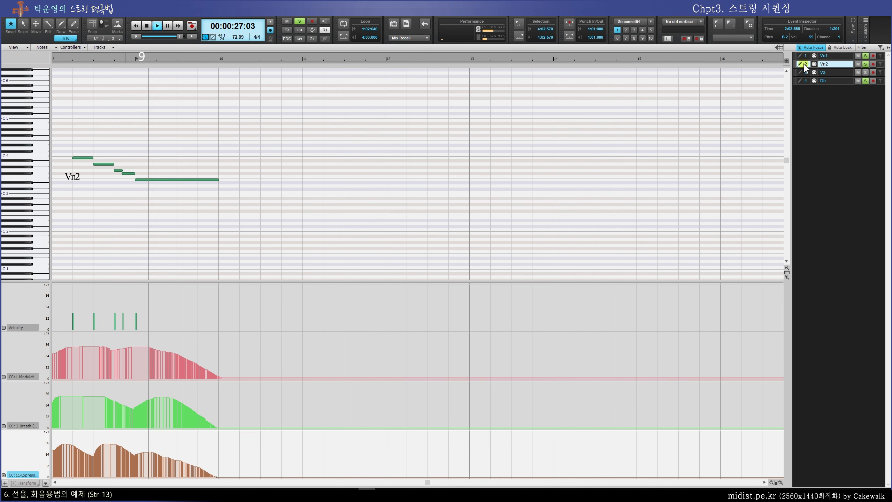
key("space")
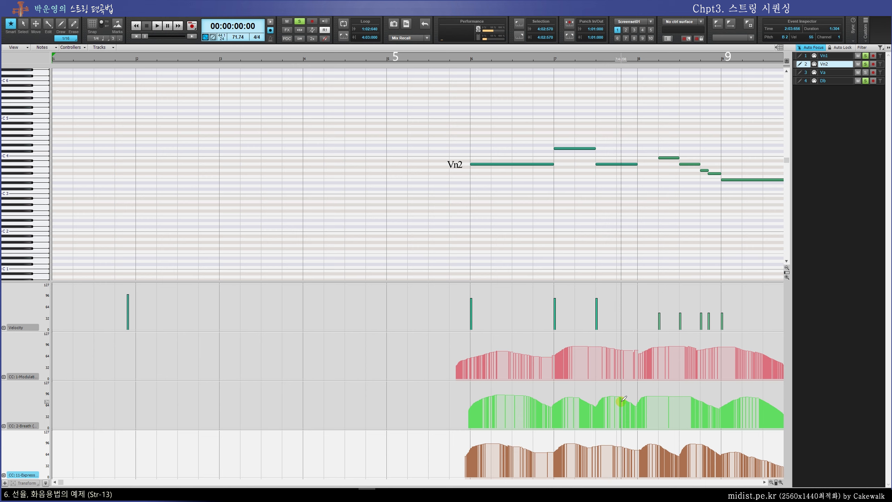
- Examine Vn2's notes, velocities and controller curves from bar 6 through the descending line into bar 9
key("ctrl+Left")
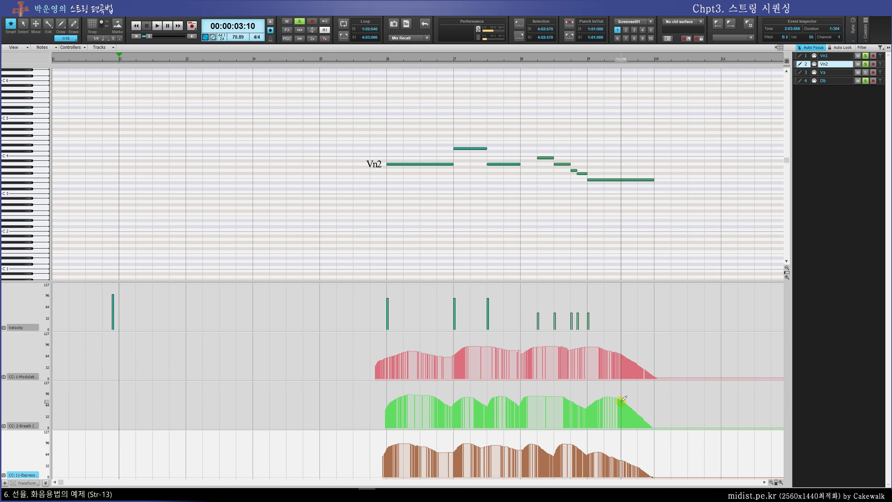
key("ctrl+End")
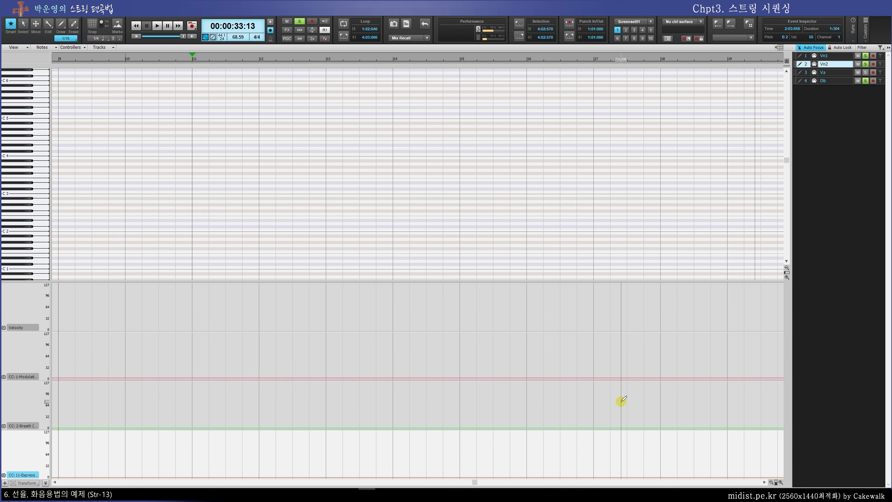
key("ctrl+Page_Up")
key("ctrl+Page_Up")
key("ctrl+Page_Up")
key("ctrl+Page_Up")
key("ctrl+Page_Up")
key("ctrl+Page_Up")
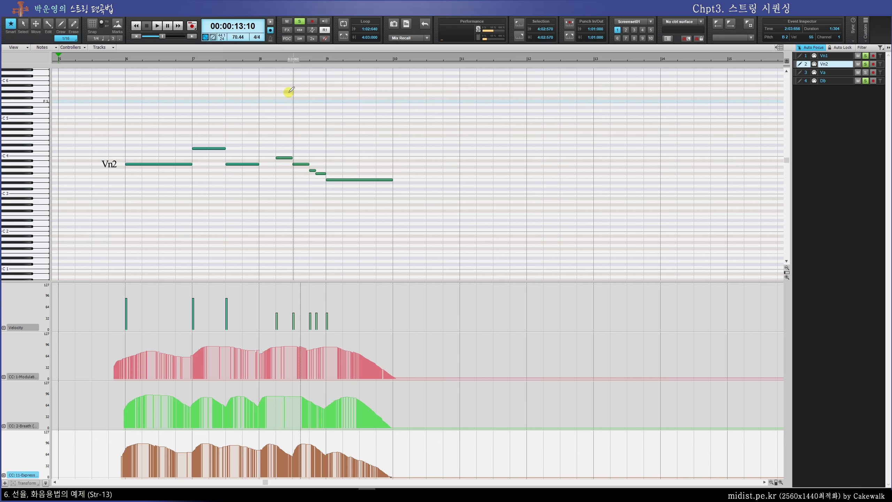
key("ctrl+Right")
key("ctrl+Right")
key("ctrl+Right")
key("ctrl+Right")
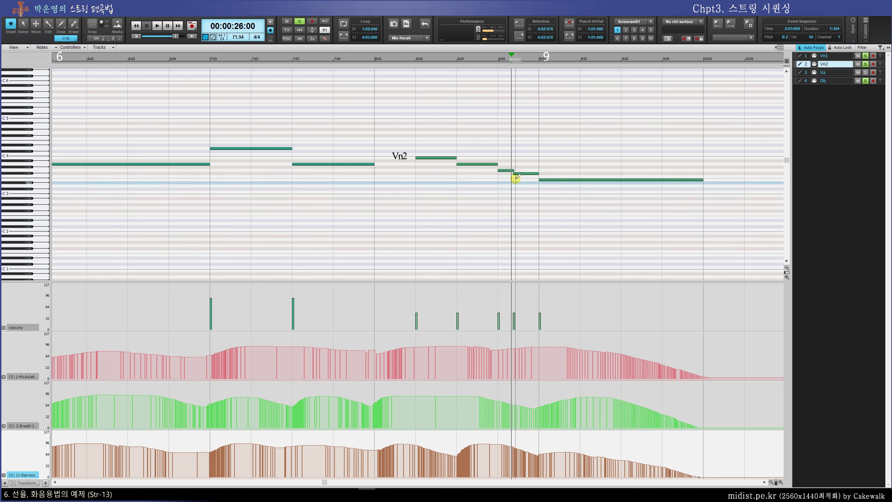
left_click(518, 58)
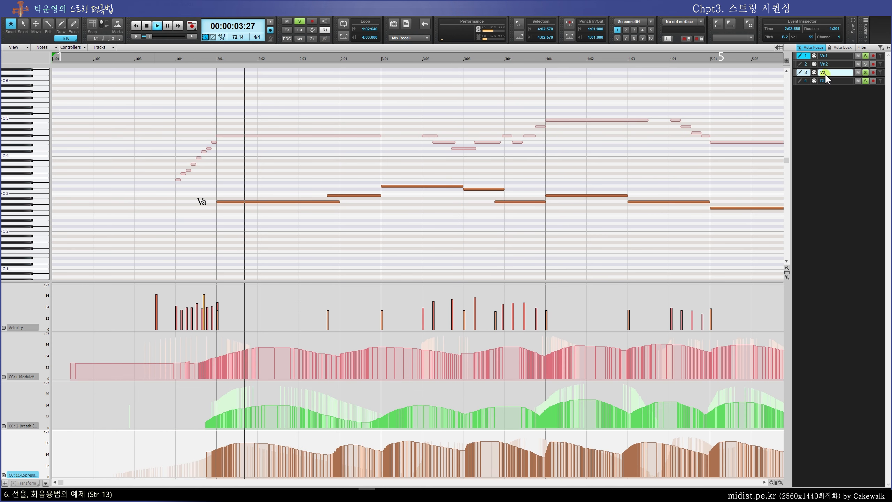
- Show only the Va track's notes while playing it with Vn1 from the start to the final note
left_click(805, 73)
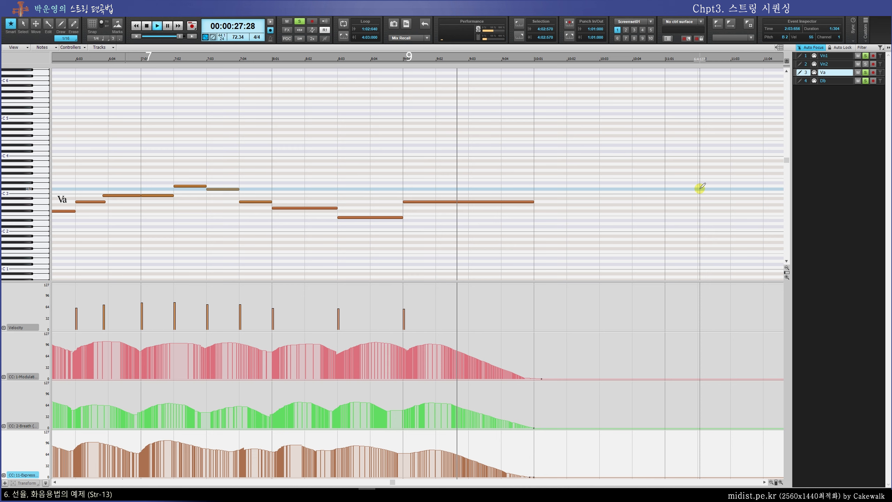
key("space")
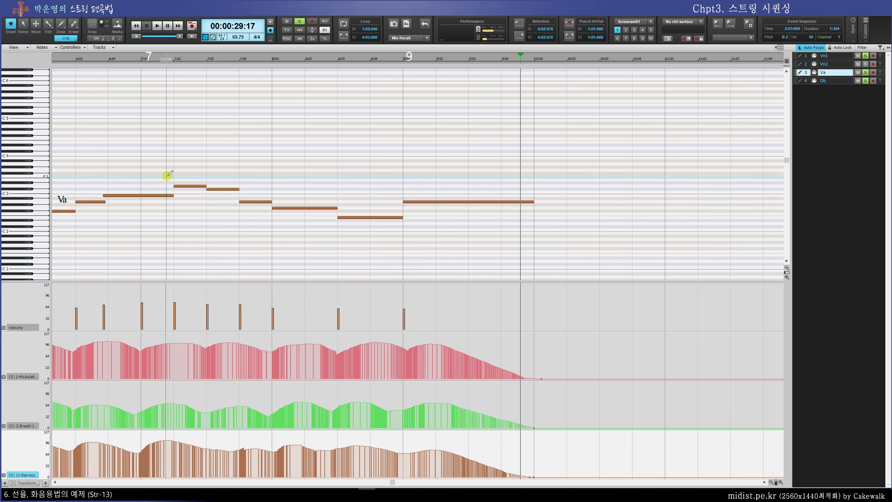
- Show the Db track's notes and velocities, and play it together with Vn1 from just before bar 2
left_click(824, 81)
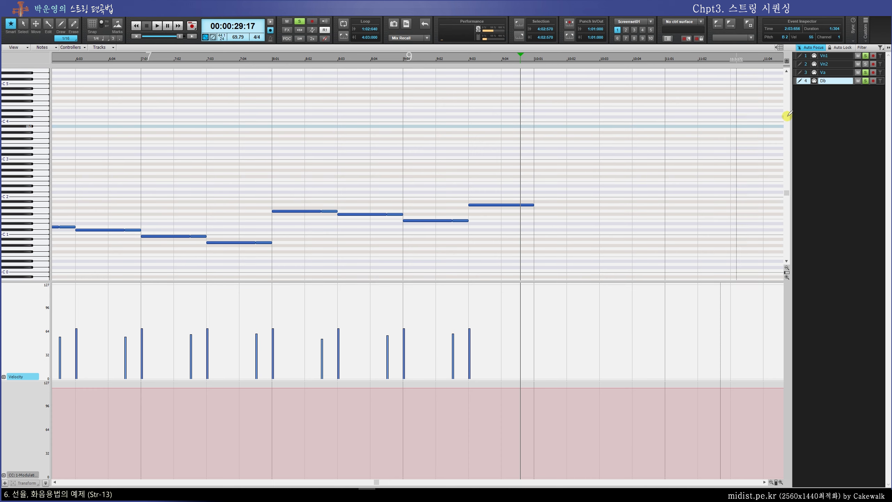
key("w")
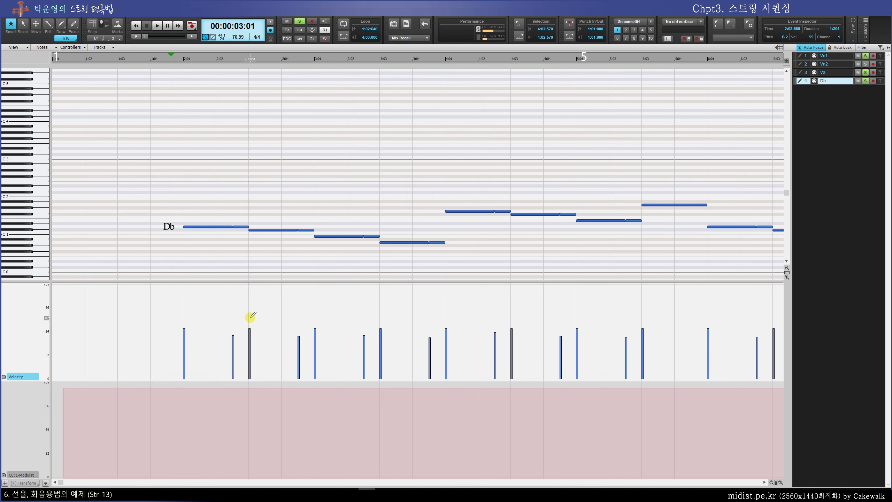
scroll(477, 307, "down", 3)
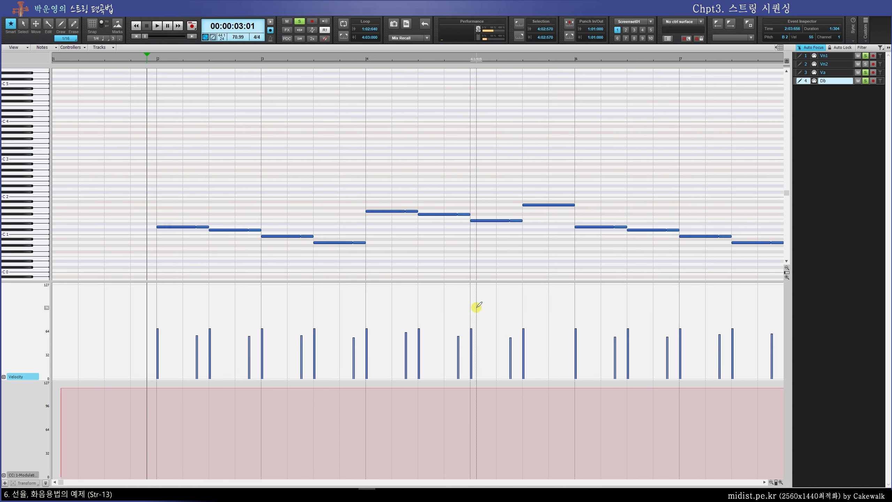
key("space")
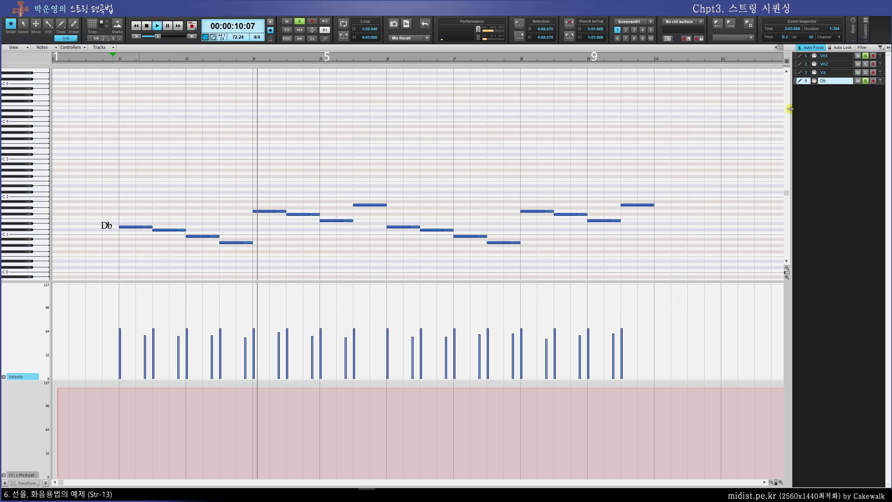
key("space")
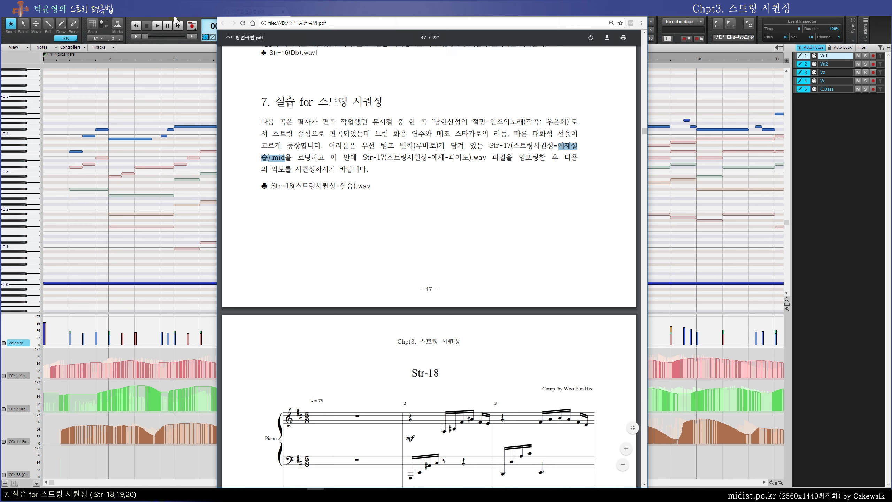
- Switch from the PDF guide to Cakewalk and play the Str-18 exercise from the start, following its tempo curve
left_click(160, 11)
key("space")
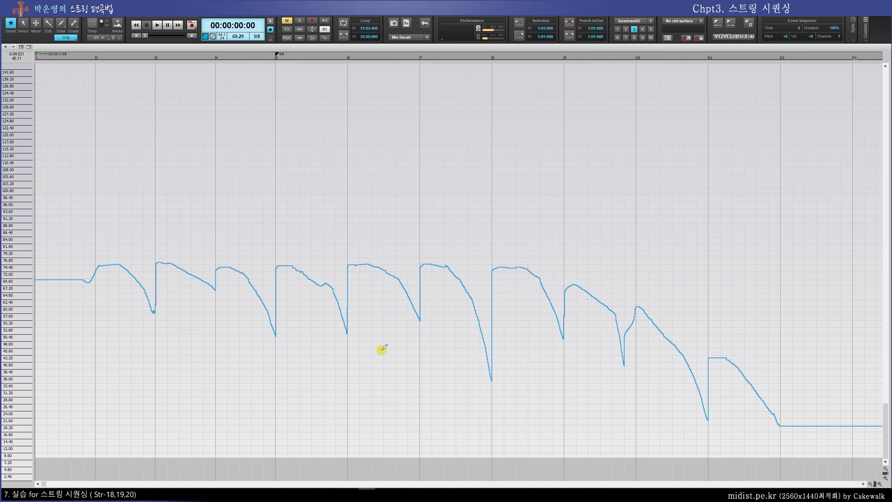
key("space")
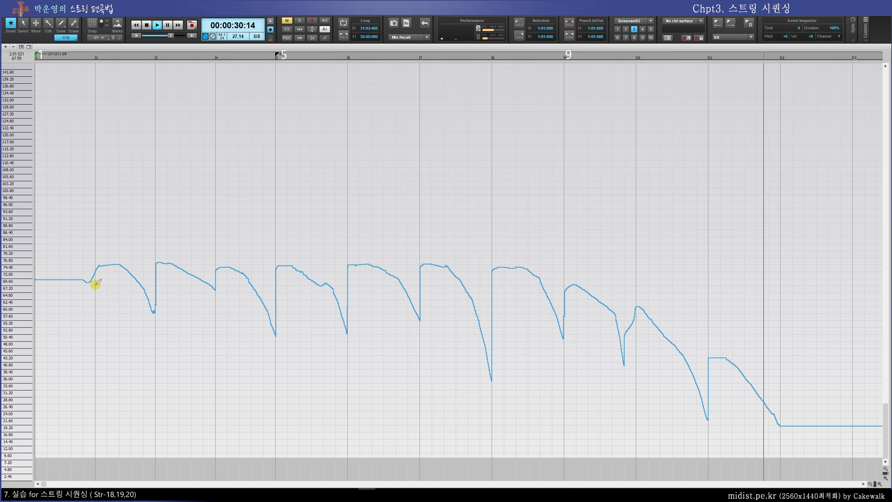
key("space")
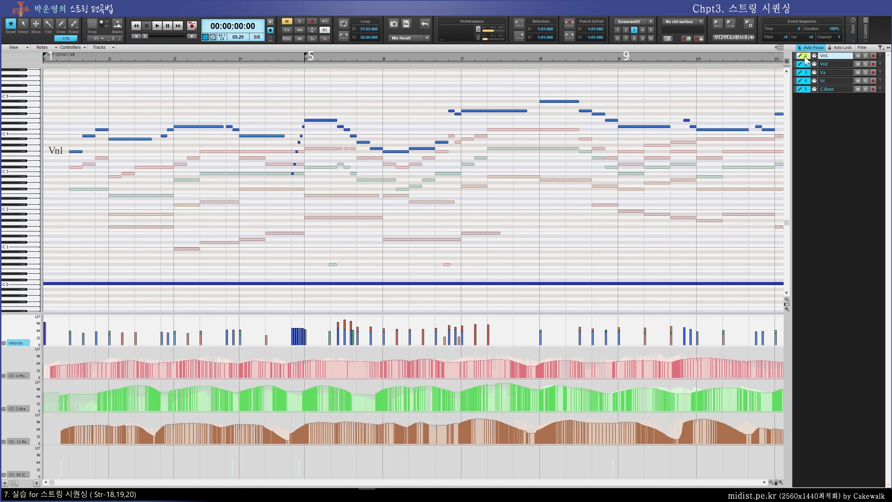
- Show only the Vn1 track of the exercise and play its soloed melody from bar 1
left_click(804, 56, "ctrl")
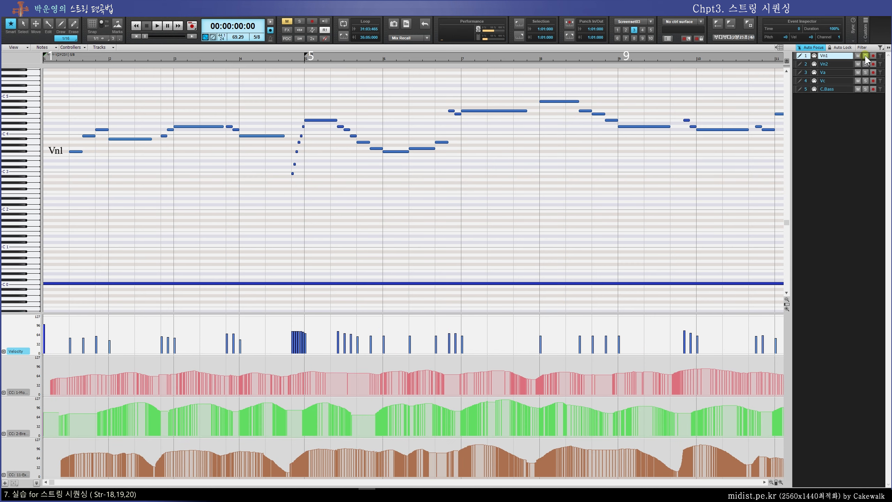
key("space")
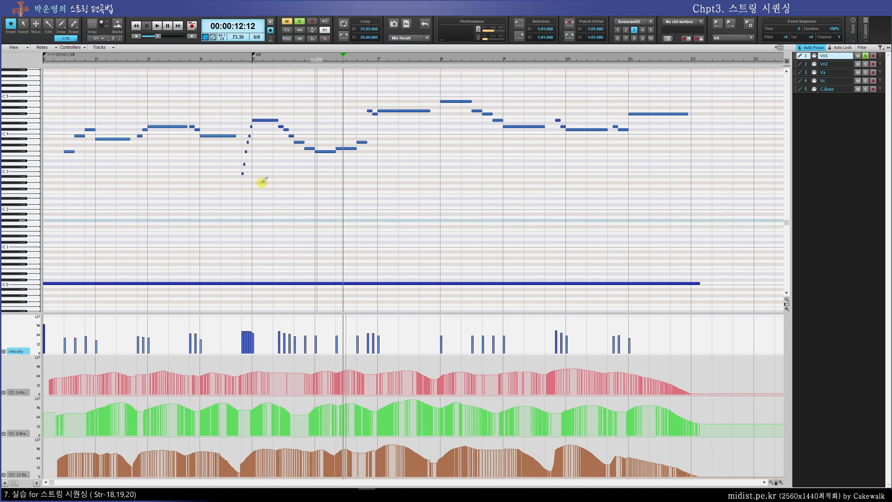
key("space")
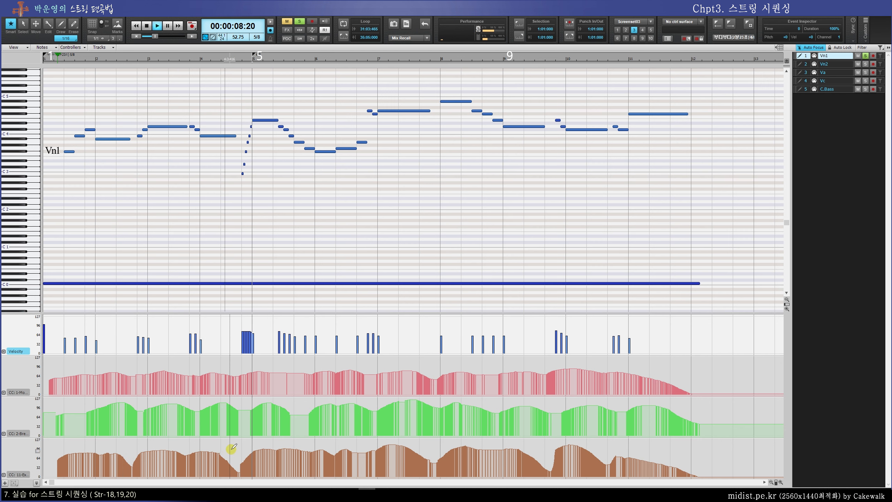
key("space")
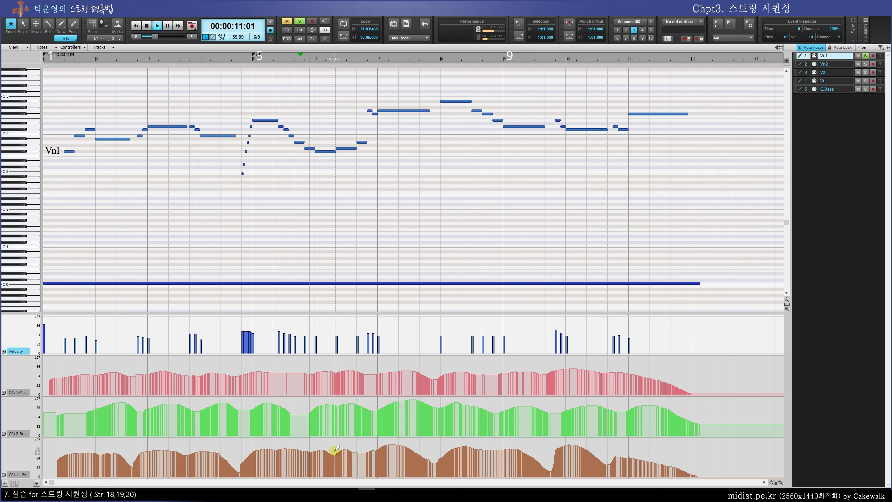
- Play Vn1's phrase in bar 6, and its closing phrase from the second half of bar 9 into bar 11
key("space")
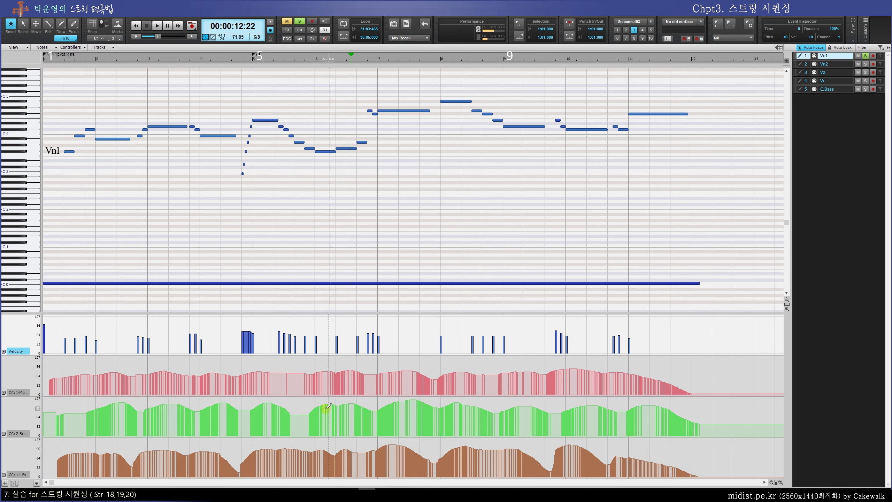
key("space")
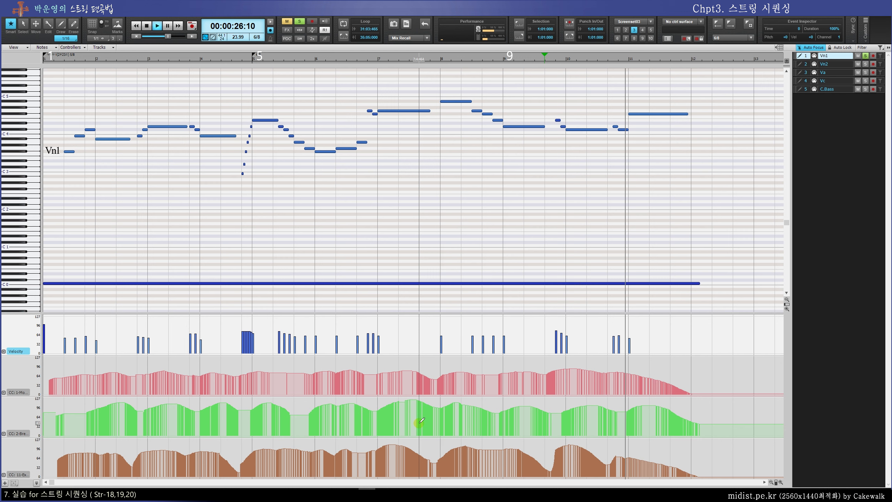
key("space")
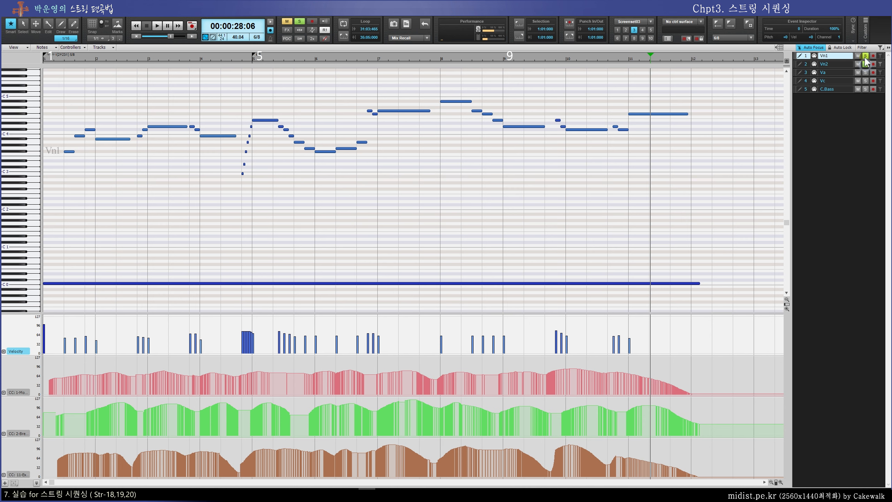
- Switch to the Vn2 track alone, solo it and play its part from bar 1
left_click(804, 65)
key("w")
key("space")
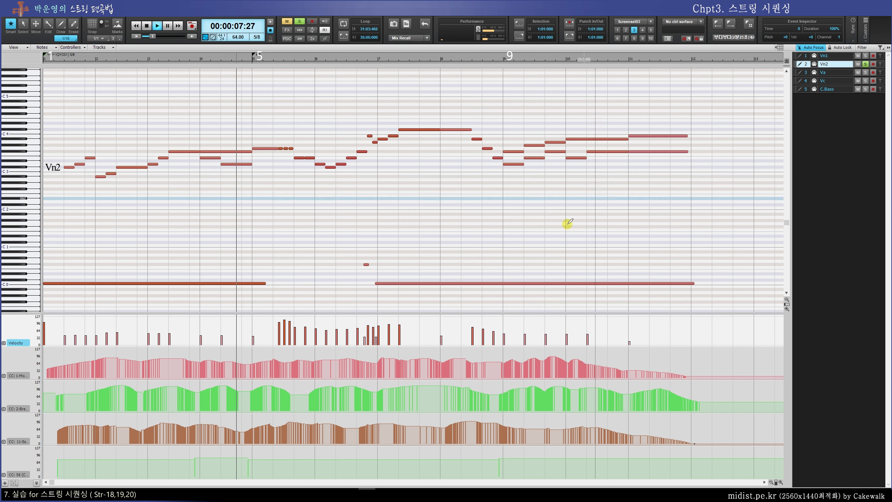
key("space")
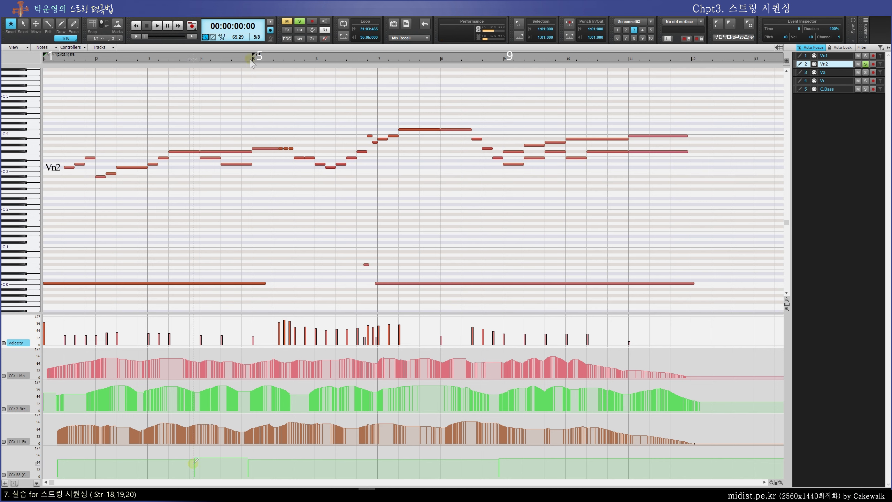
- Replay Vn2's passage from just before bar 5 through its short repeated notes
key("space")
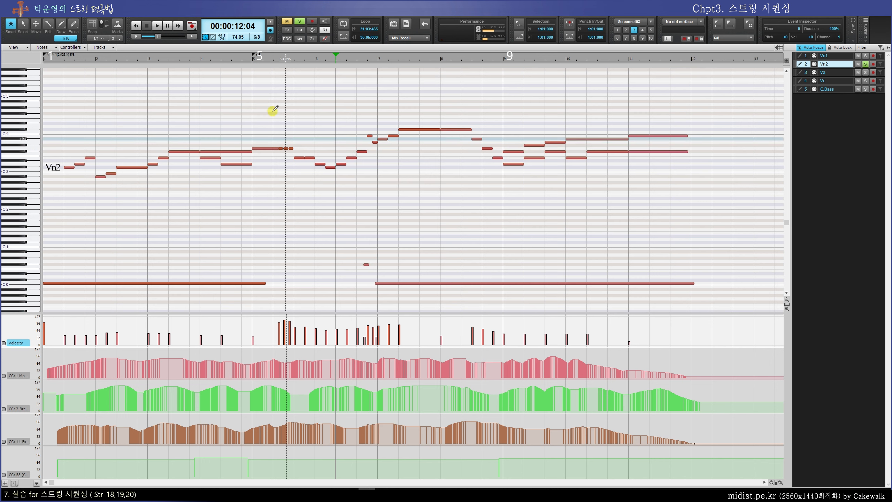
left_click(248, 58)
key("space")
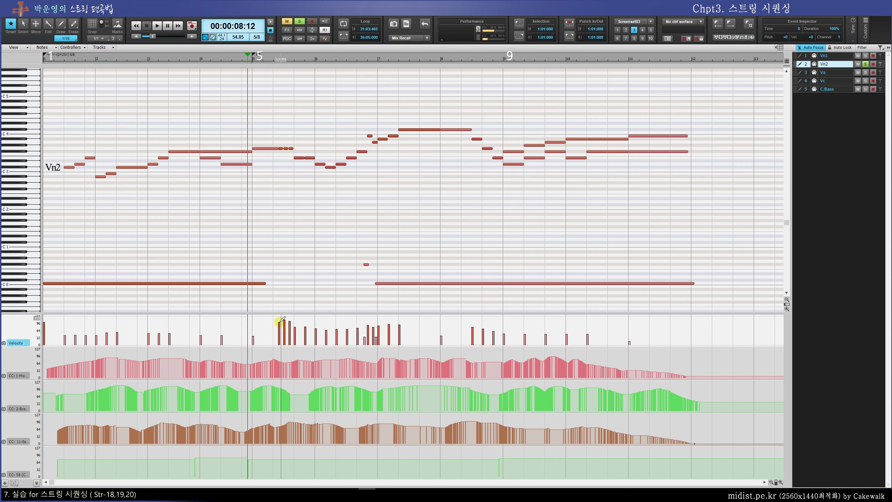
- Try redrawing the velocities of Vn2's short repeated notes in bar 5, and undo the change
left_click_drag(274, 333, 301, 334)
key("ctrl+z")
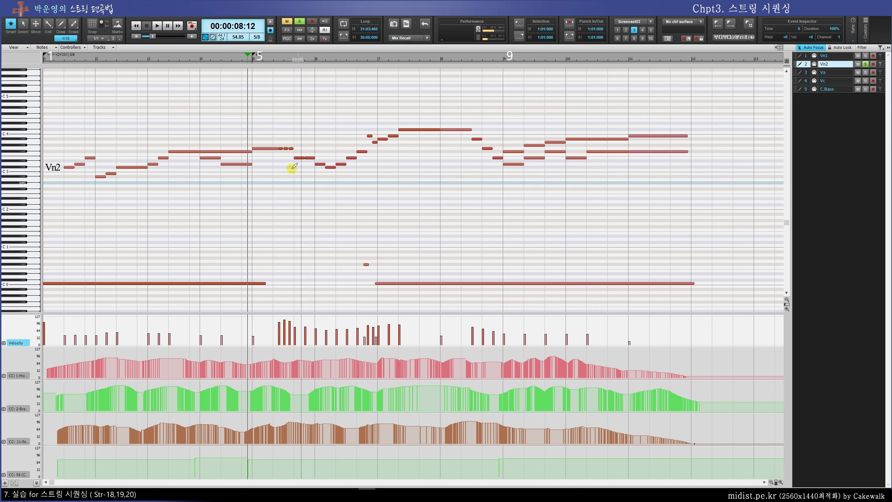
mouse_move(297, 134)
left_mouse_down()
mouse_move(281, 159)
mouse_move(283, 140)
left_mouse_up()
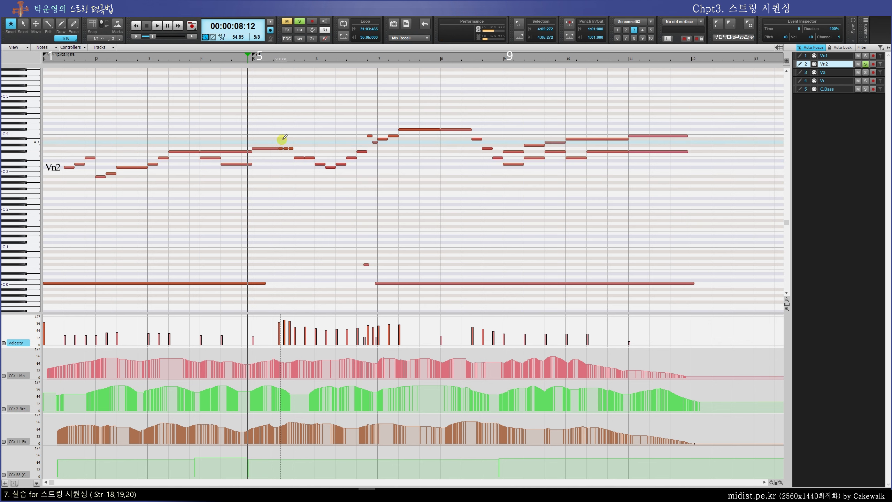
- Solo Vn1 together with Vn2 and play both parts from just before bar 5
left_click(865, 56)
key("space")
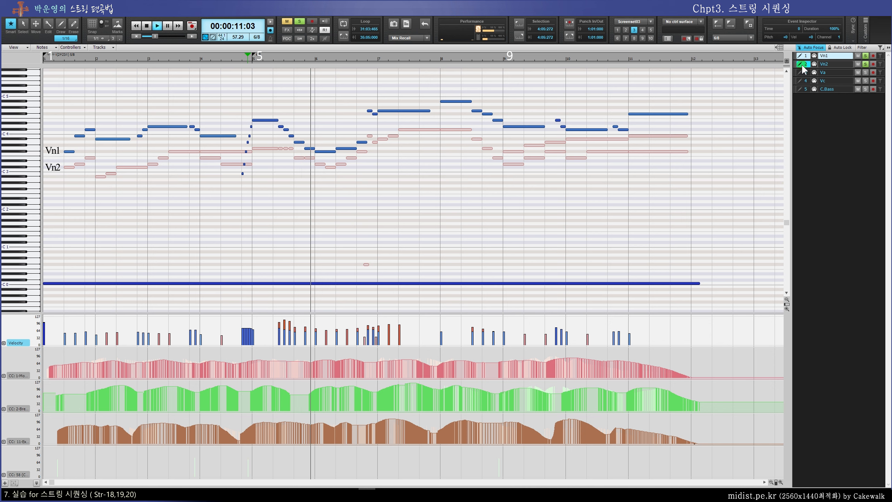
- Replay Vn1 with Vn2 from just before bar 5, and switch to the Va track alongside Vn1
key("space")
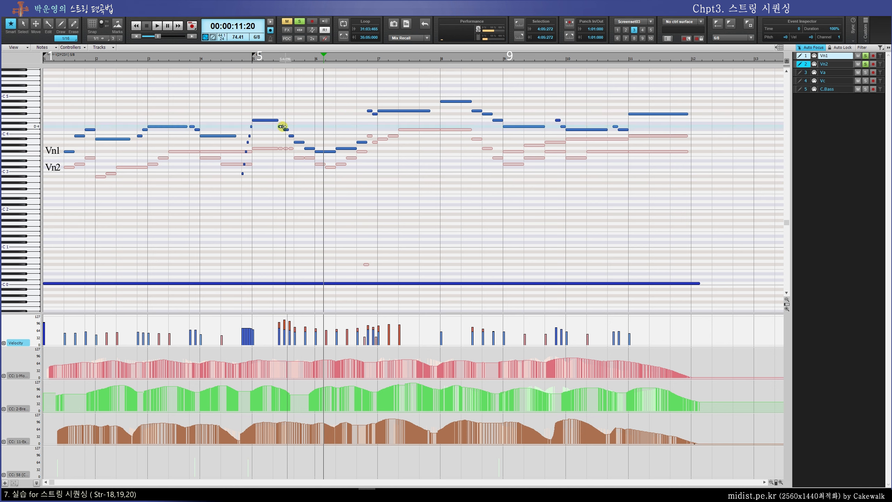
left_click(250, 58)
left_click(827, 73)
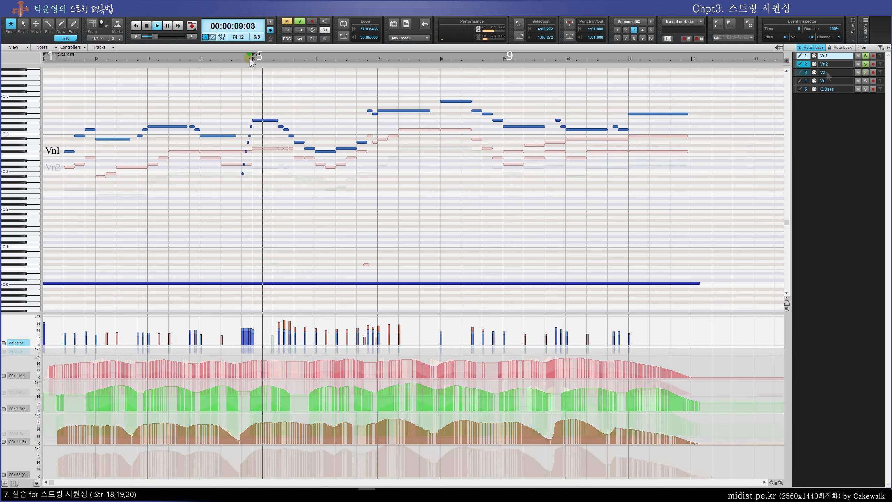
key("space")
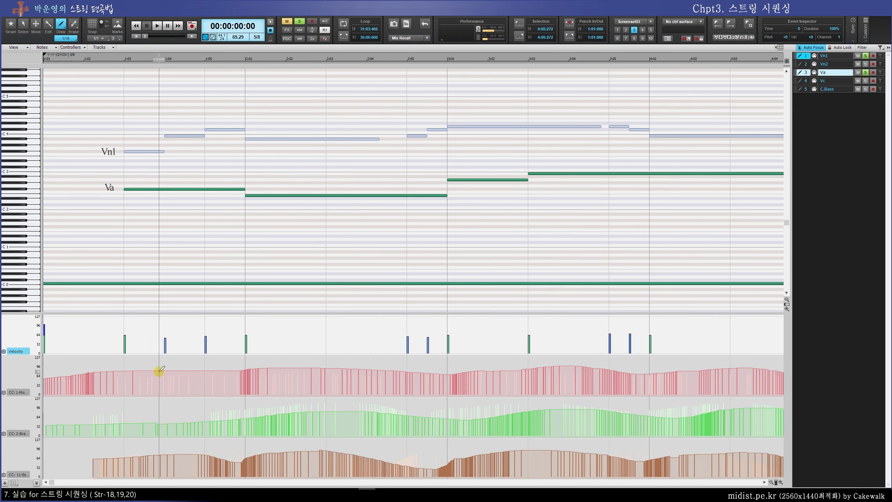
- Draw two short dips in Va's modulation at Vn1's note changes in bar 1, and play Va with Vn1 past bar 5
left_click_drag(159, 369, 211, 373)
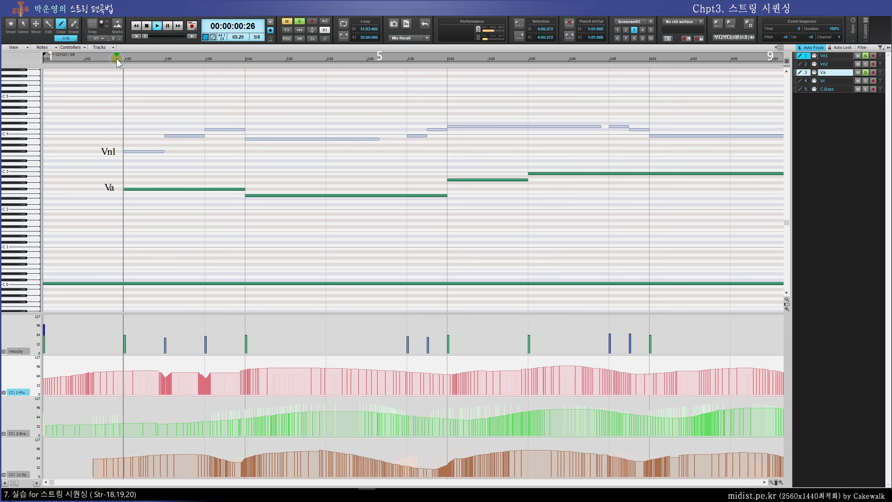
key("space")
key("space")
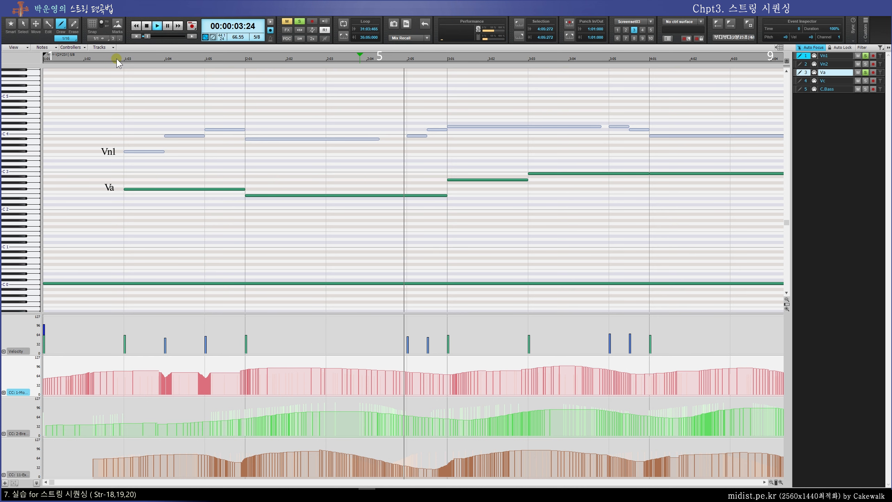
key("ctrl+Left")
key("ctrl+Left")
key("ctrl+Left")
key("ctrl+Left")
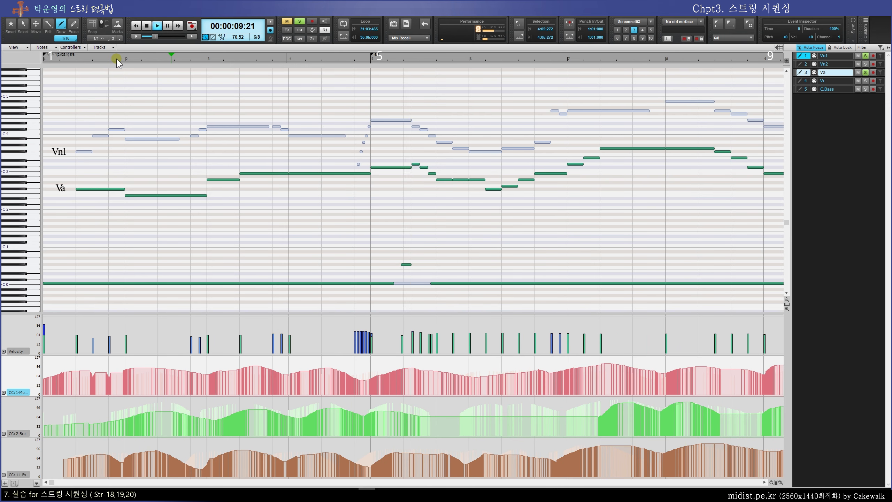
key("space")
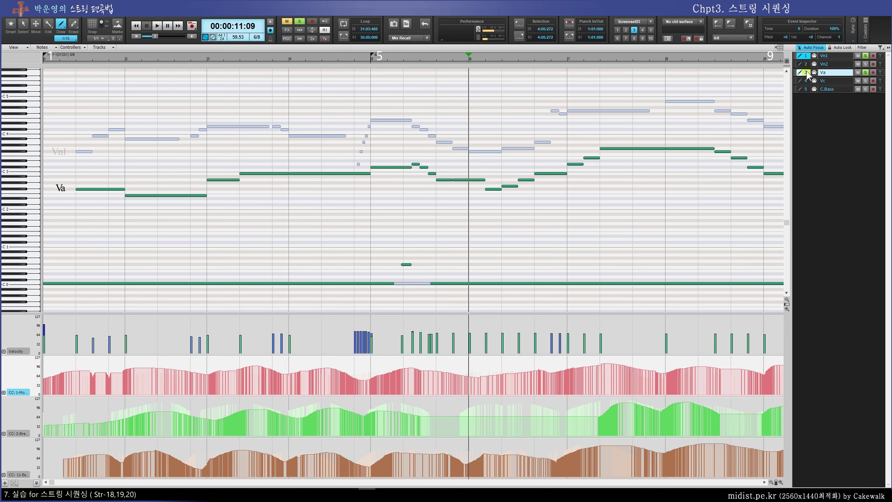
- Examine Va's notes alone, and play Va with Vn1 from just before bar 5 and from just before bar 7
left_click(806, 72)
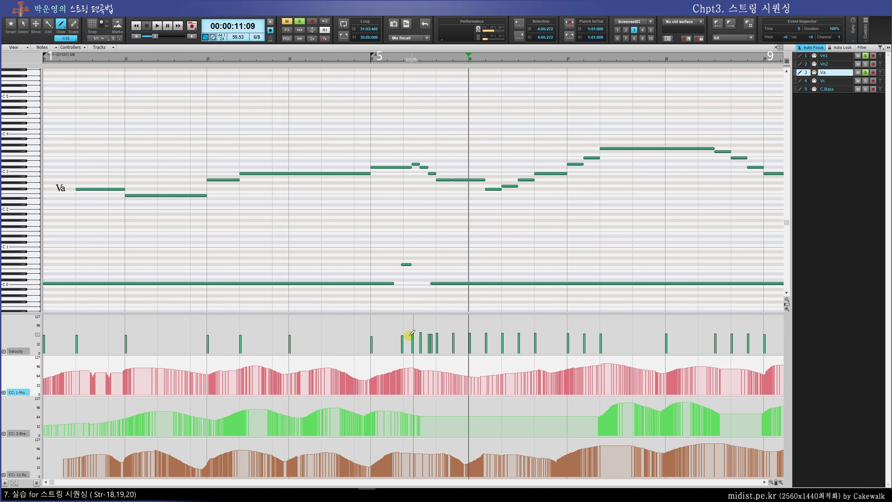
left_click(363, 59)
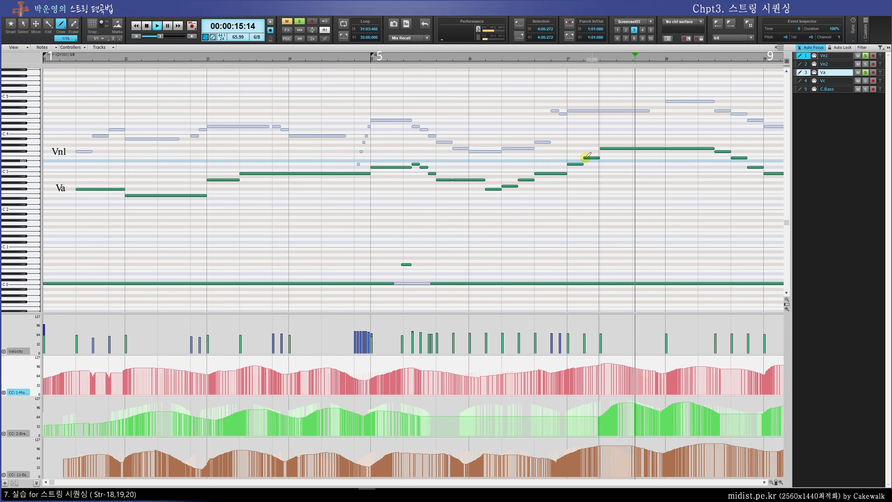
mouse_move(585, 97)
left_mouse_down()
mouse_move(600, 116)
mouse_move(597, 90)
left_mouse_up()
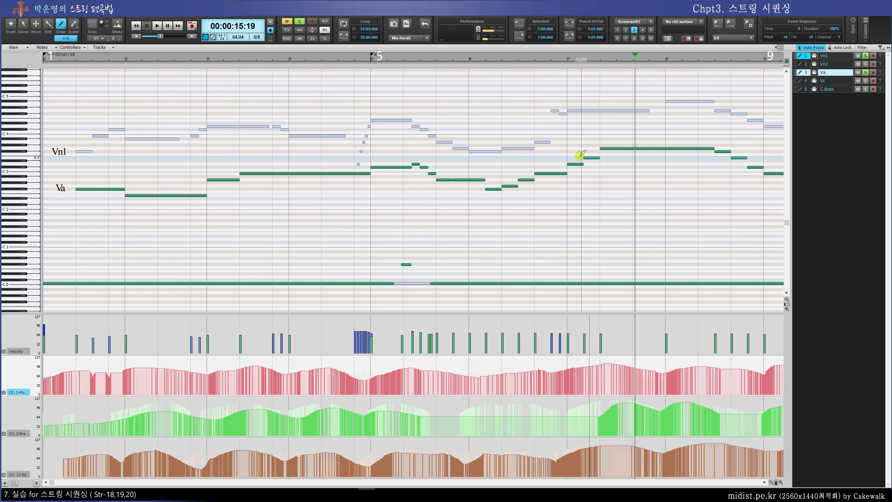
left_click(560, 58)
key("space")
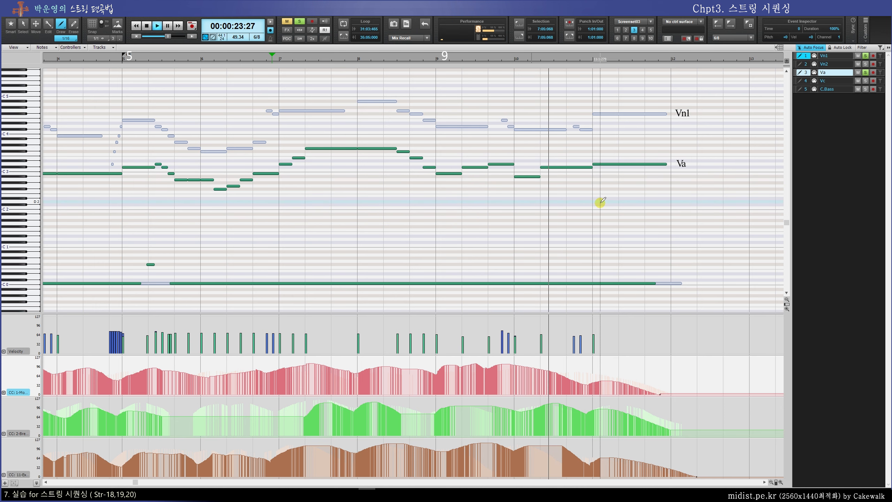
key("space")
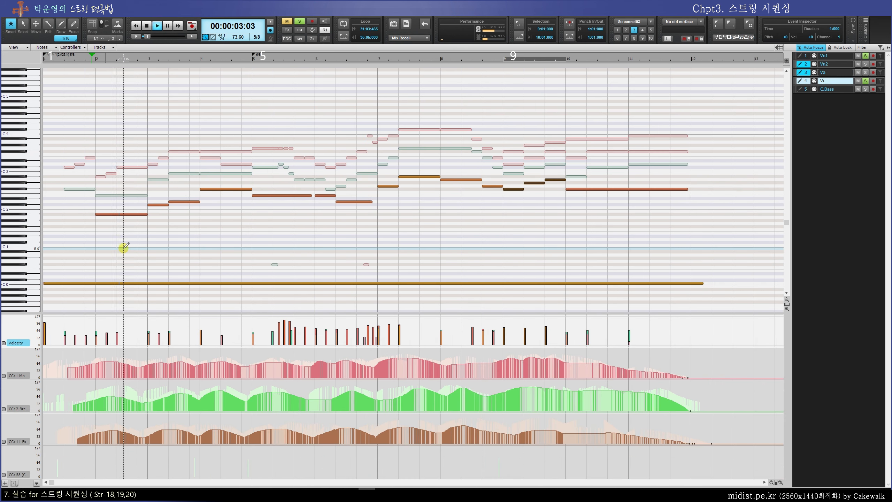
- Hide Va's notes and make Vc the active track over Vn2 while the piece plays
left_click(807, 72)
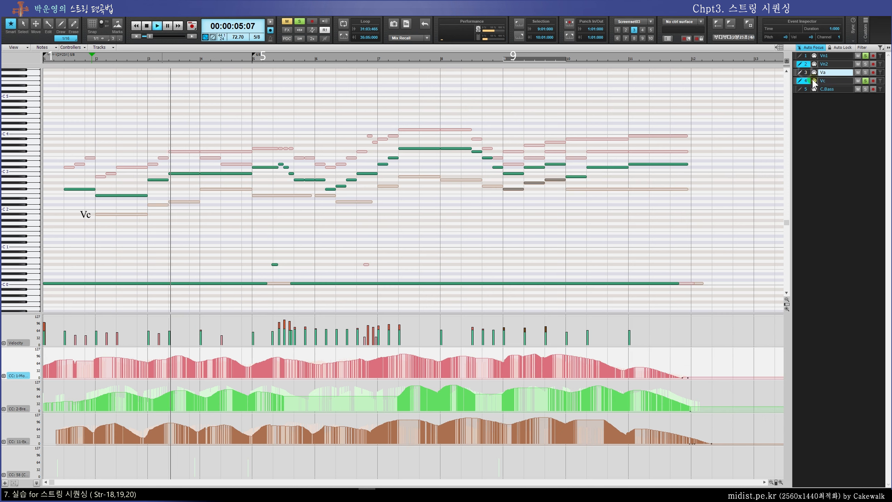
left_click(826, 82)
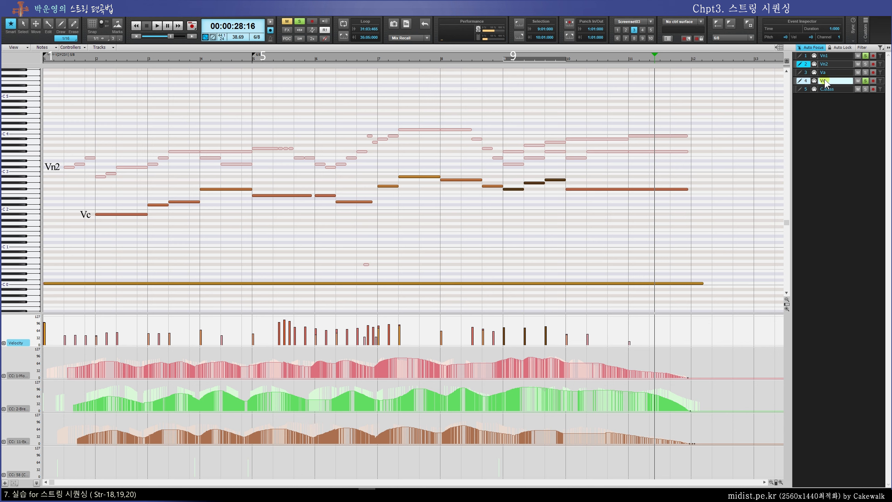
- Switch to C.Bass with Vn1, play from just before bar 2, and show Vc's notes behind the active C.Bass part
left_click(804, 88)
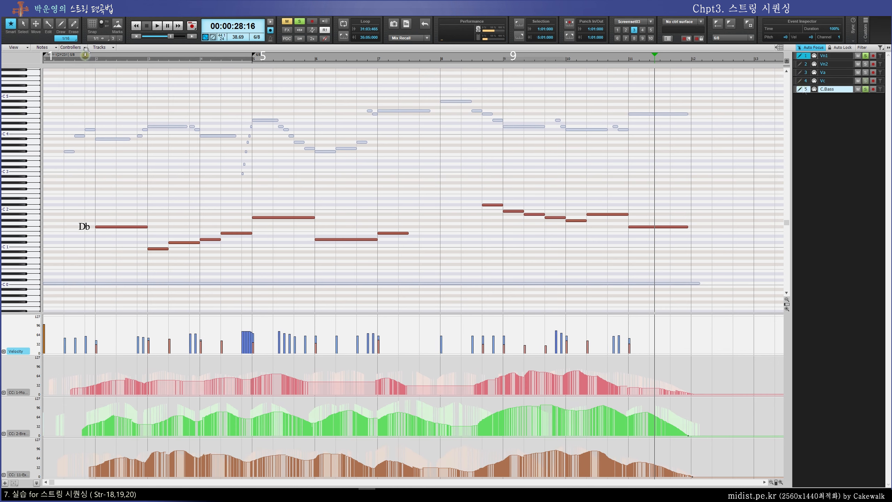
left_click(85, 57)
key("space")
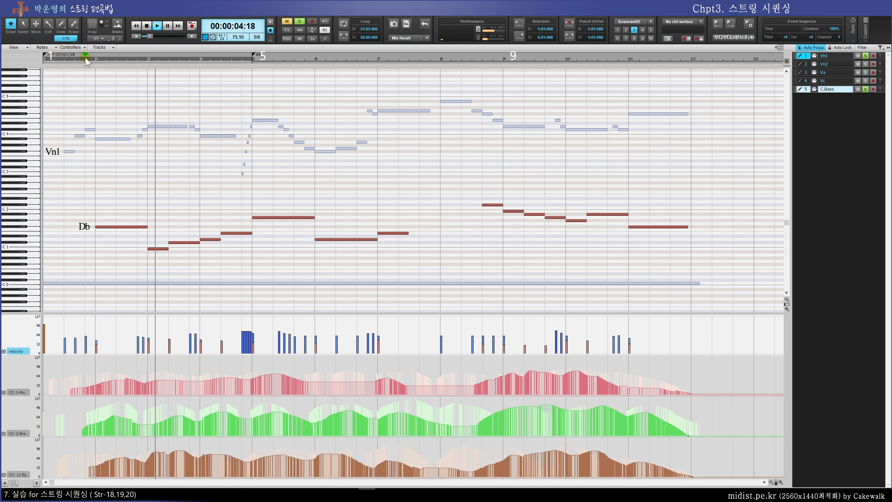
left_click(802, 82)
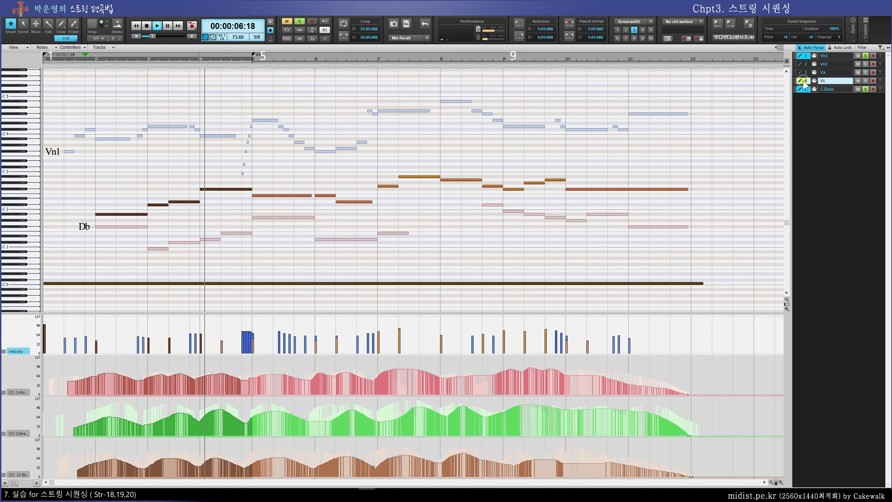
left_click(826, 89)
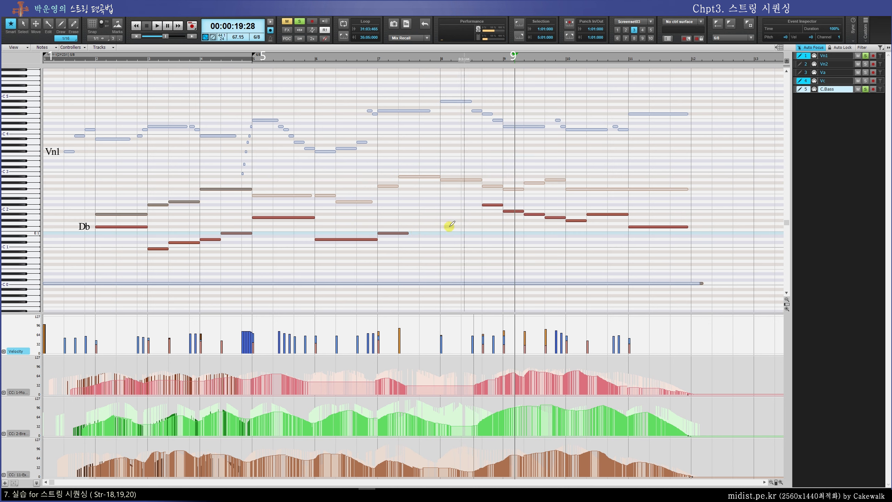
- Raise C.Bass's modulation to a nearly flat level across bars 7 and 8, and play from just before bar 7
left_click_drag(424, 82, 454, 99)
left_click_drag(424, 196, 464, 262)
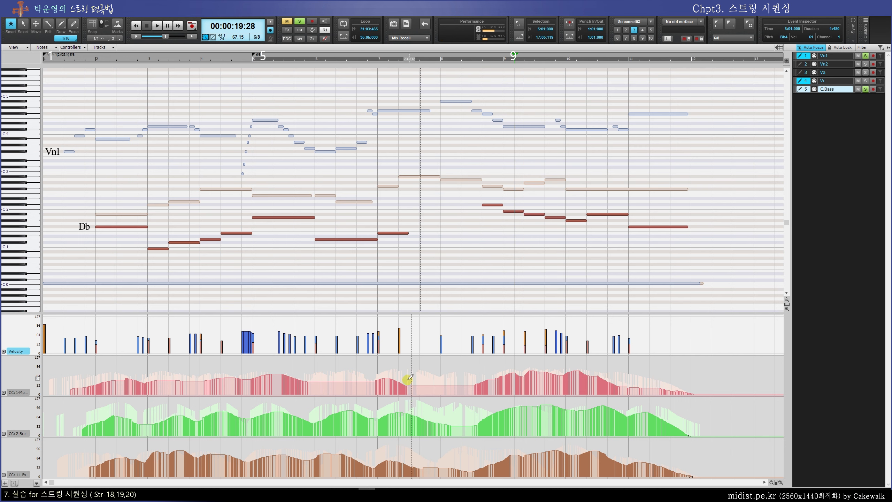
left_click(390, 376)
left_click_drag(419, 375, 425, 379)
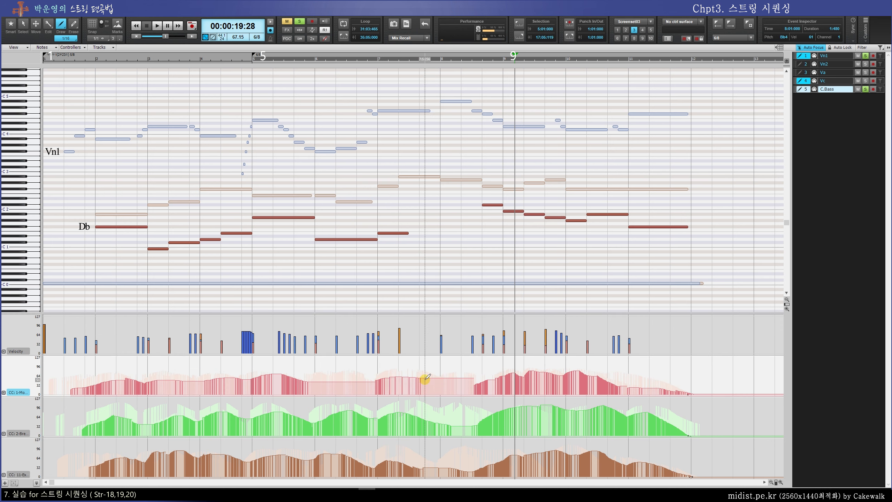
left_click(371, 60)
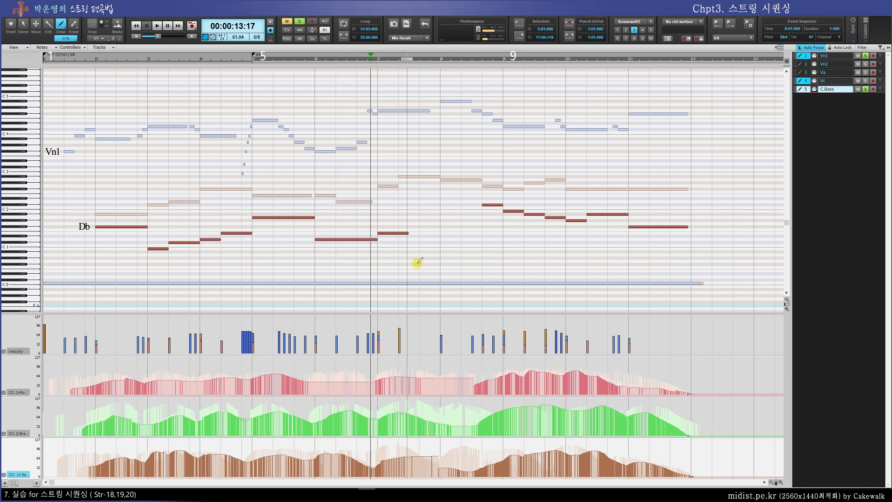
key("space")
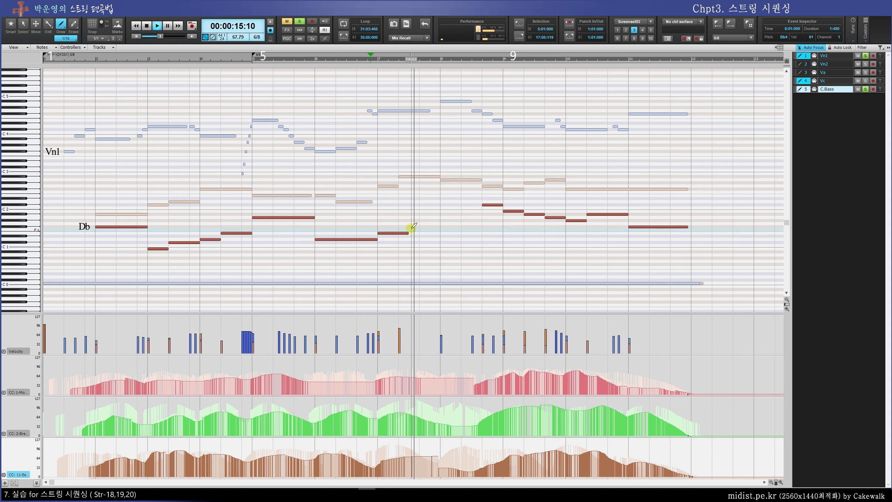
key("space")
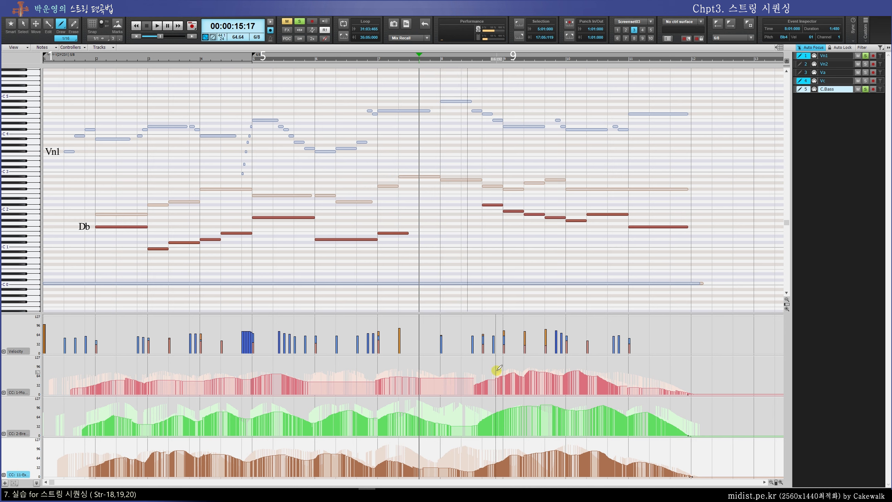
- Try drawing a higher modulation curve for C.Bass's re-entry before bar 9, undo it, and play from just before bar 8
left_click_drag(470, 370, 510, 377)
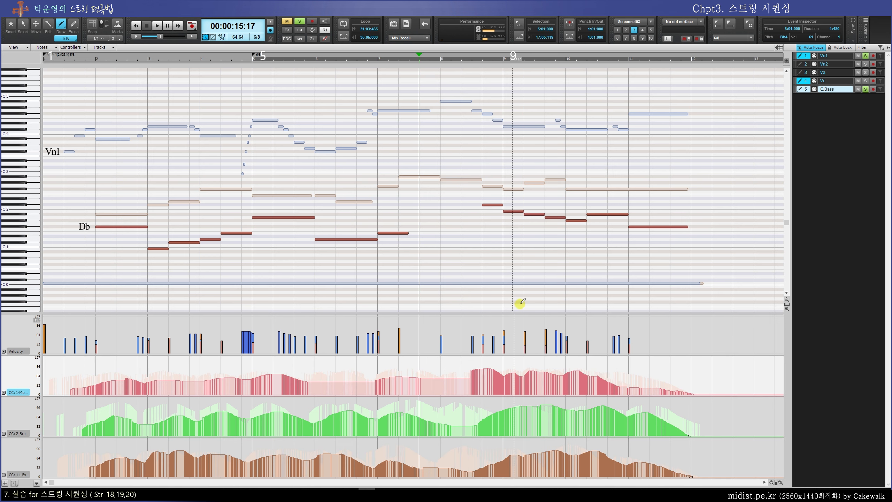
left_click(437, 59)
key("space")
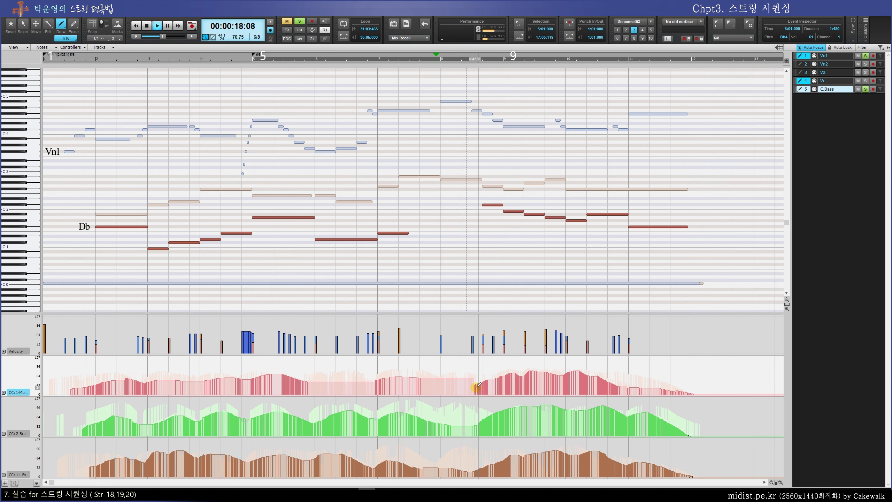